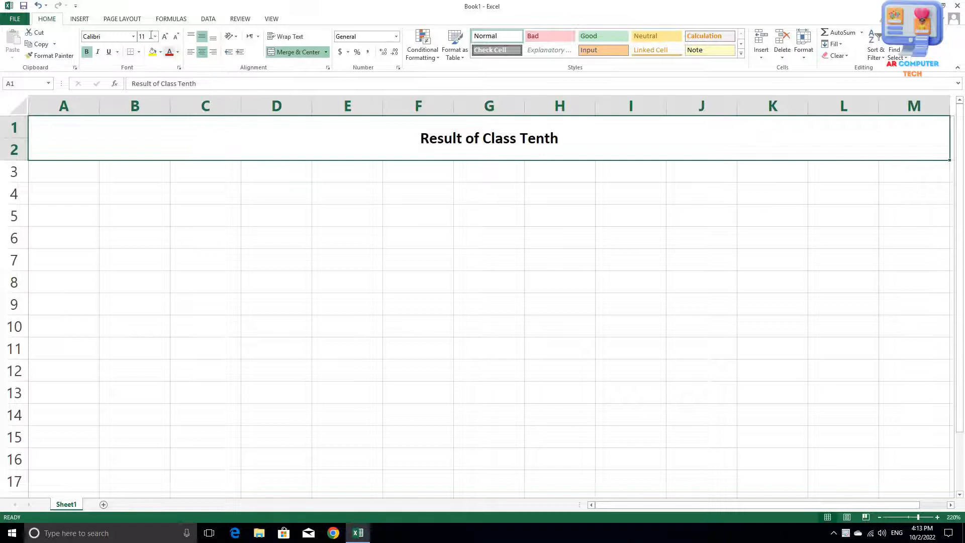
# Step: Set the font size of the merged title "Result of Class Tenth" to 25
pyautogui.click(144, 36)
pyautogui.press('Return')
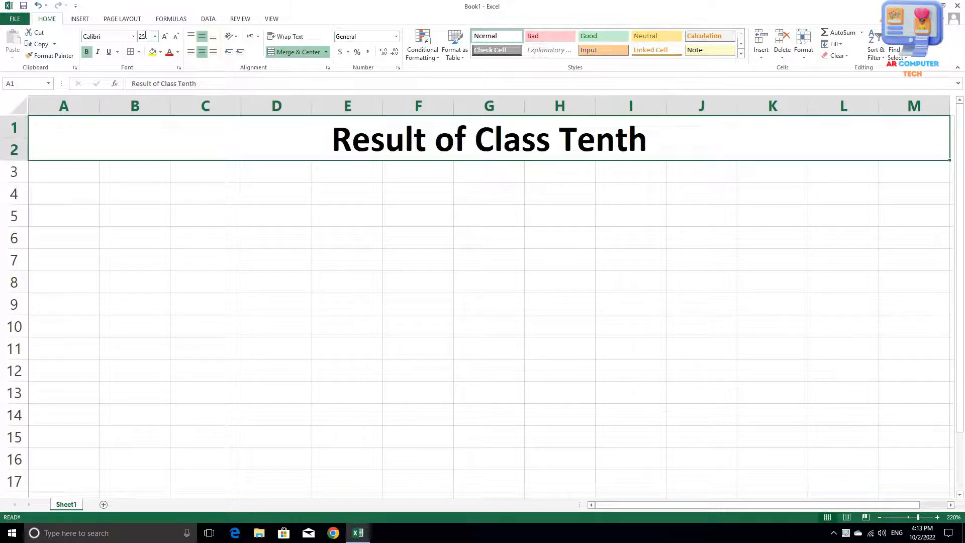
pyautogui.click(669, 276)
pyautogui.click(597, 140)
pyautogui.click(76, 175)
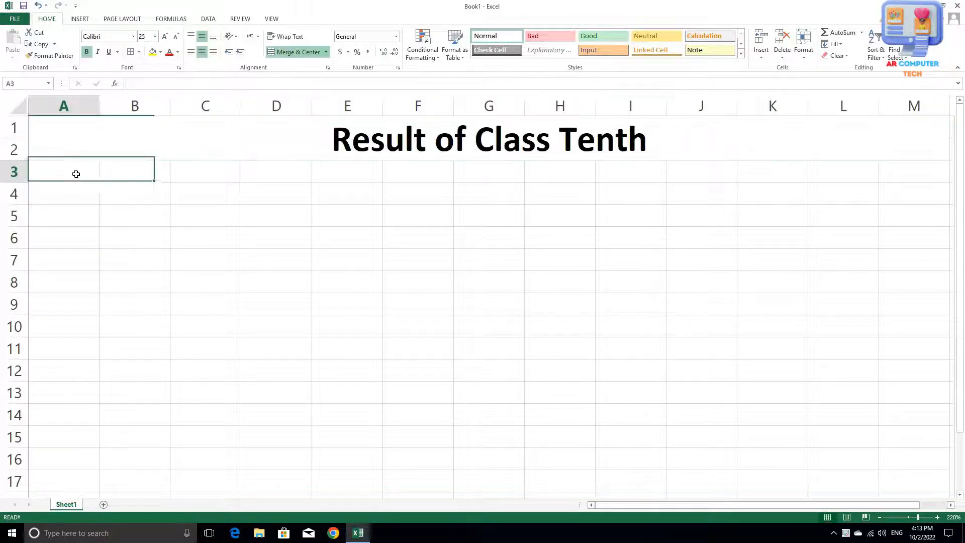
pyautogui.click(63, 184)
pyautogui.click(65, 170)
pyautogui.doubleClick(66, 171)
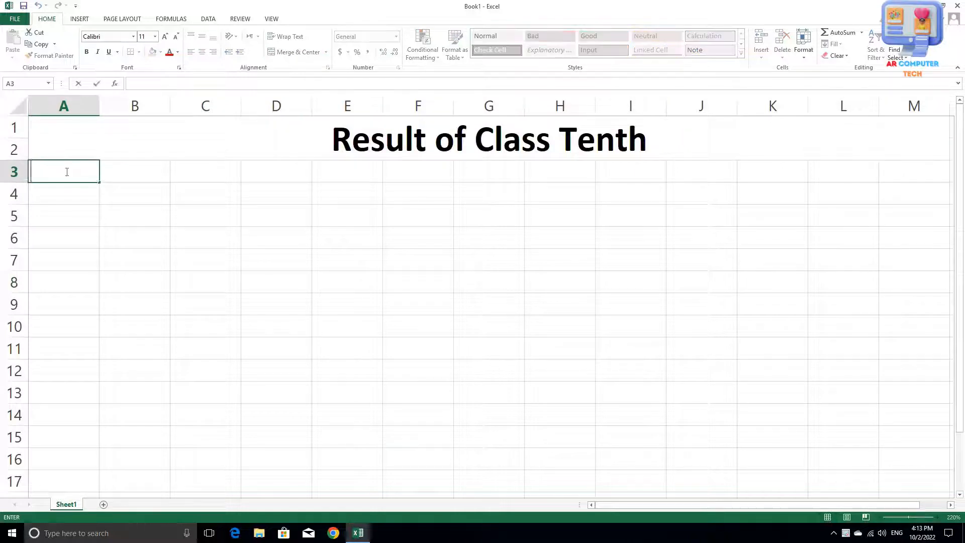
pyautogui.write('Student')
pyautogui.press('BackSpace')
pyautogui.press('BackSpace')
pyautogui.press('BackSpace')
pyautogui.press('BackSpace')
pyautogui.press('BackSpace')
pyautogui.press('BackSpace')
pyautogui.press('BackSpace')
pyautogui.press('BackSpace')
# Step: Enter the headings "S.NO" in A3 and "Students Names" in B3, and widen column B to fit its heading
pyautogui.write('S.NO')
pyautogui.press('Tab')
pyautogui.write('S')
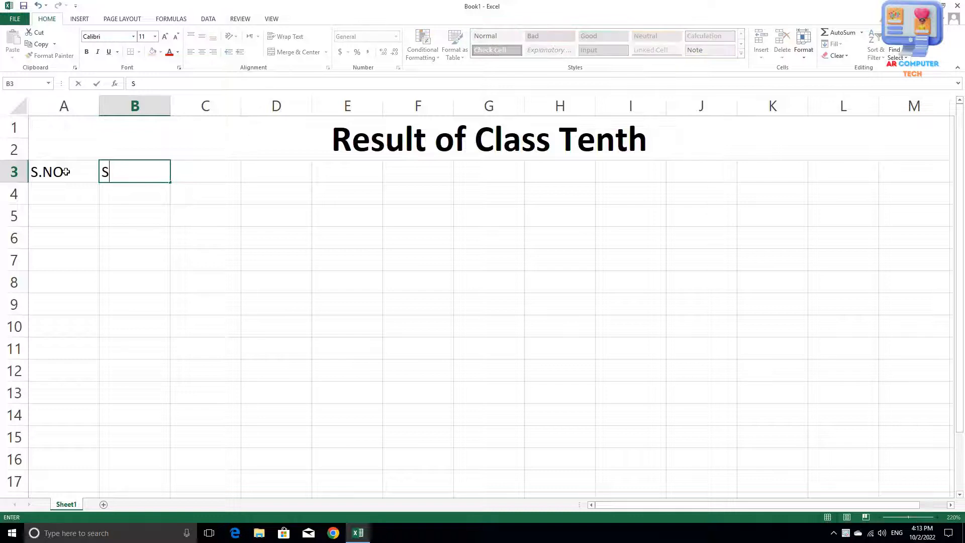
pyautogui.write('tuden')
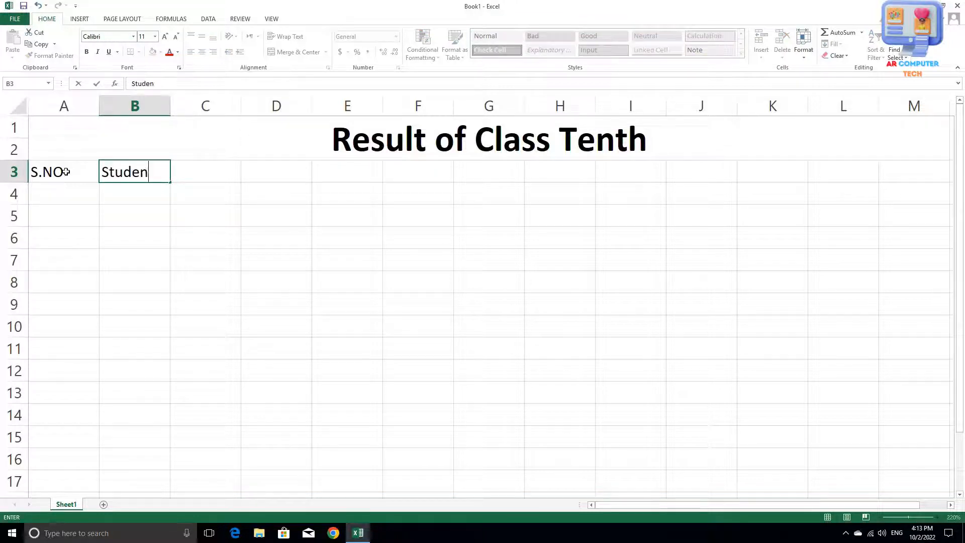
pyautogui.write('ts NAmes')
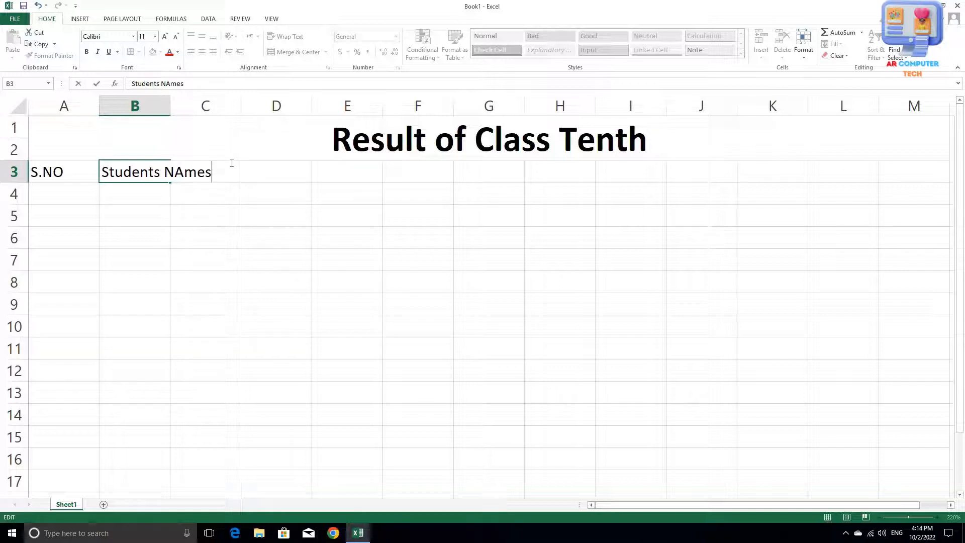
pyautogui.click(159, 103)
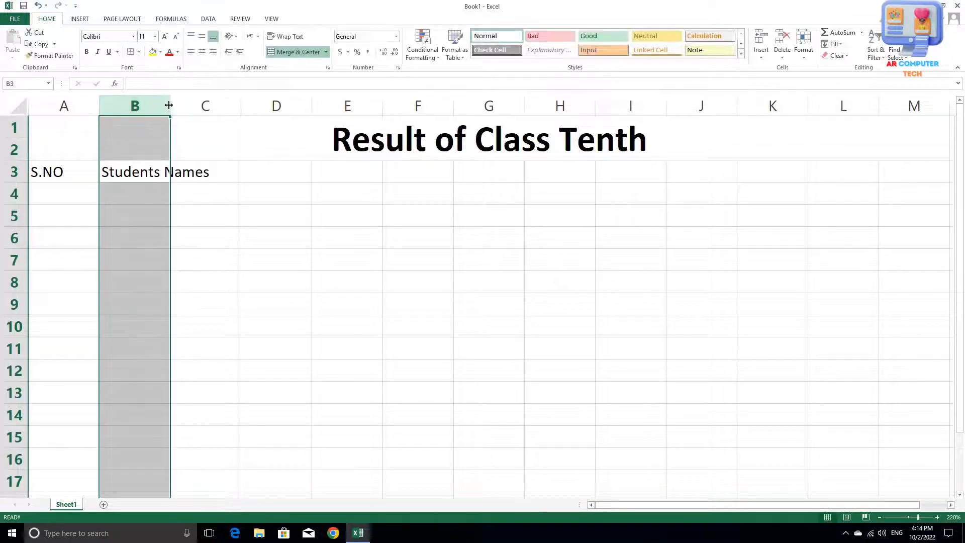
pyautogui.moveTo(171, 105); pyautogui.dragTo(220, 108)
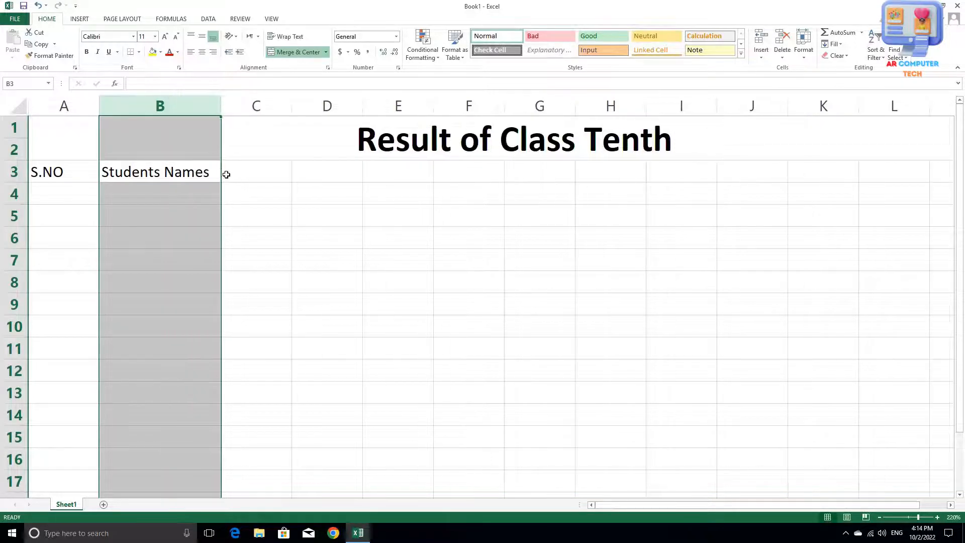
# Step: Merge and center cells C3 through H3 in the heading row
pyautogui.click(228, 172)
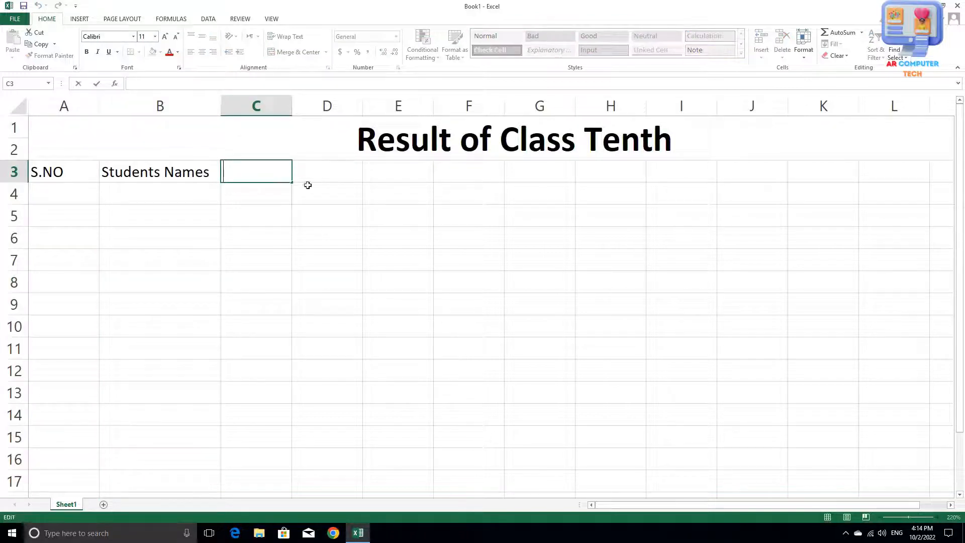
pyautogui.click(283, 192)
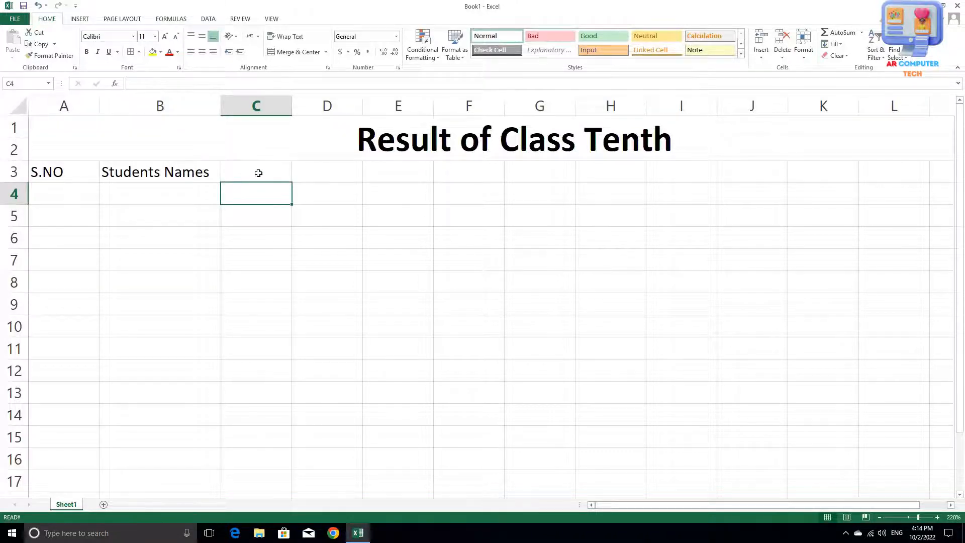
pyautogui.moveTo(258, 172); pyautogui.dragTo(388, 175)
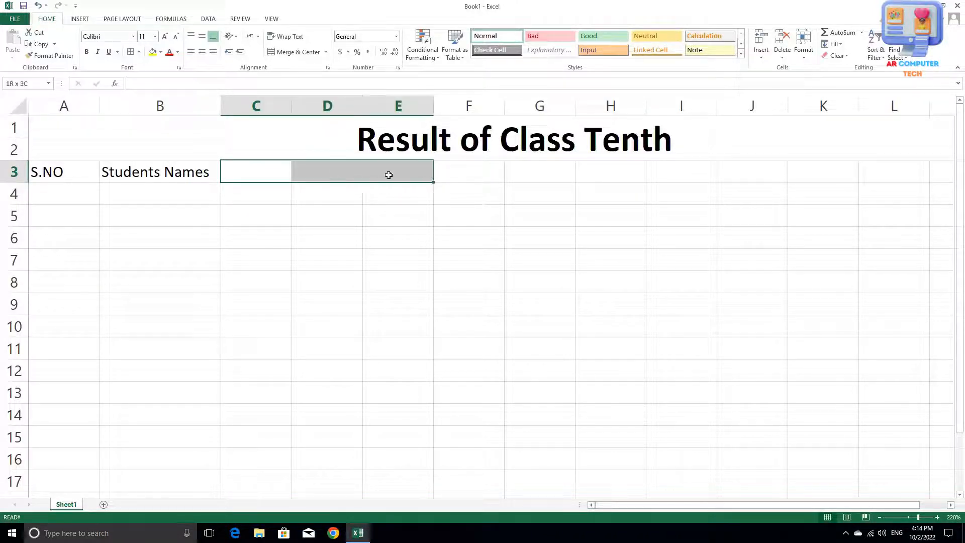
pyautogui.moveTo(451, 172); pyautogui.dragTo(591, 169)
pyautogui.scroll(-1, 293, 194)
pyautogui.scroll(1, 295, 194)
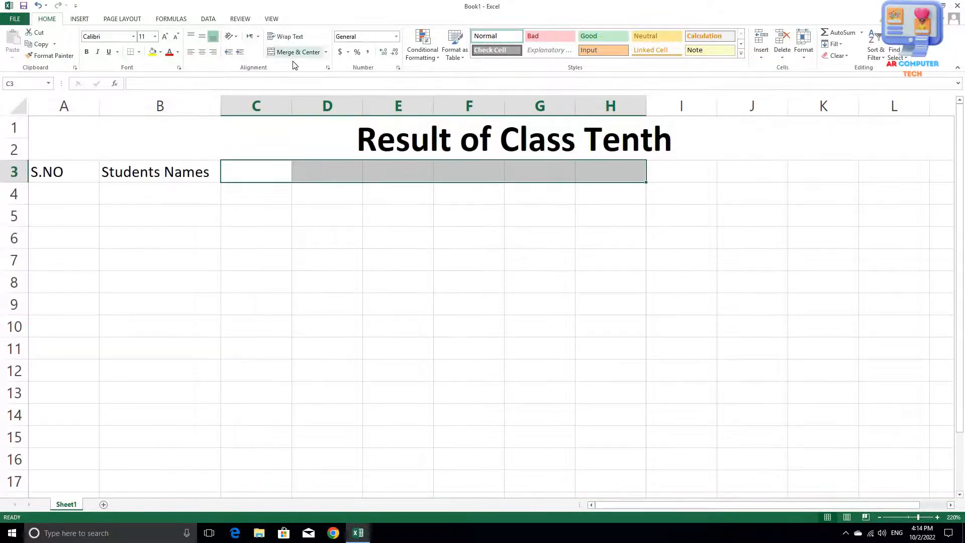
pyautogui.click(295, 52)
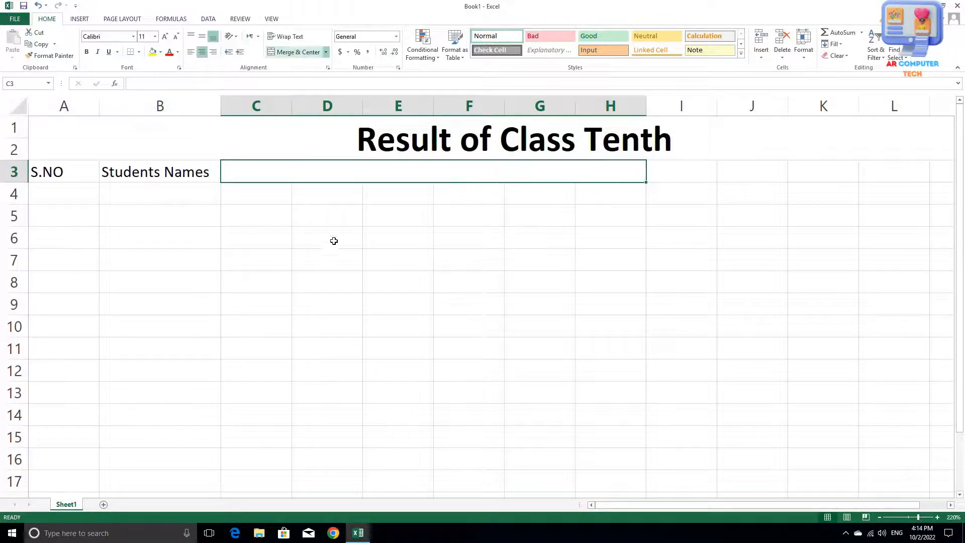
# Step: Enter the heading "Subjects" in the merged cell C3:H3 and align it vertically to the middle
pyautogui.doubleClick(333, 171)
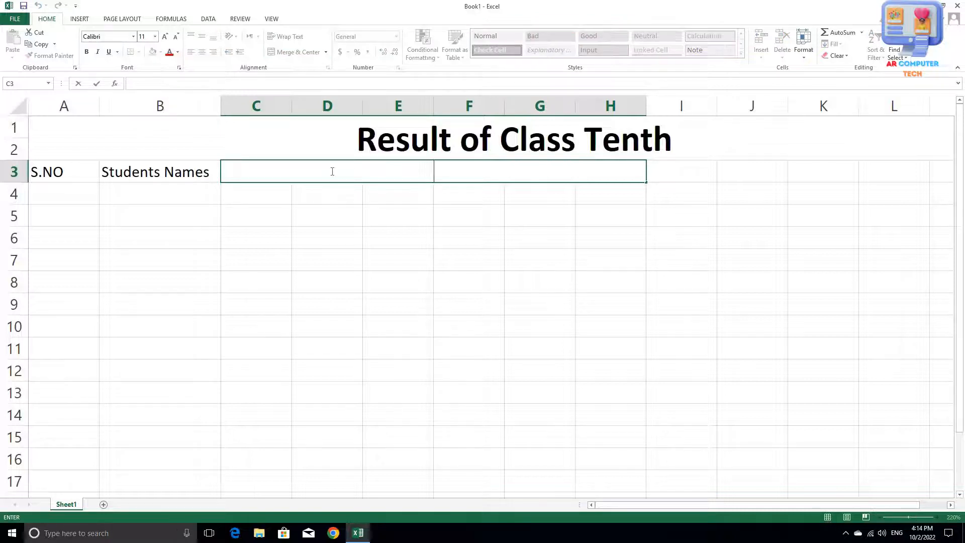
pyautogui.write('Subjects')
pyautogui.click(335, 211)
pyautogui.click(269, 170)
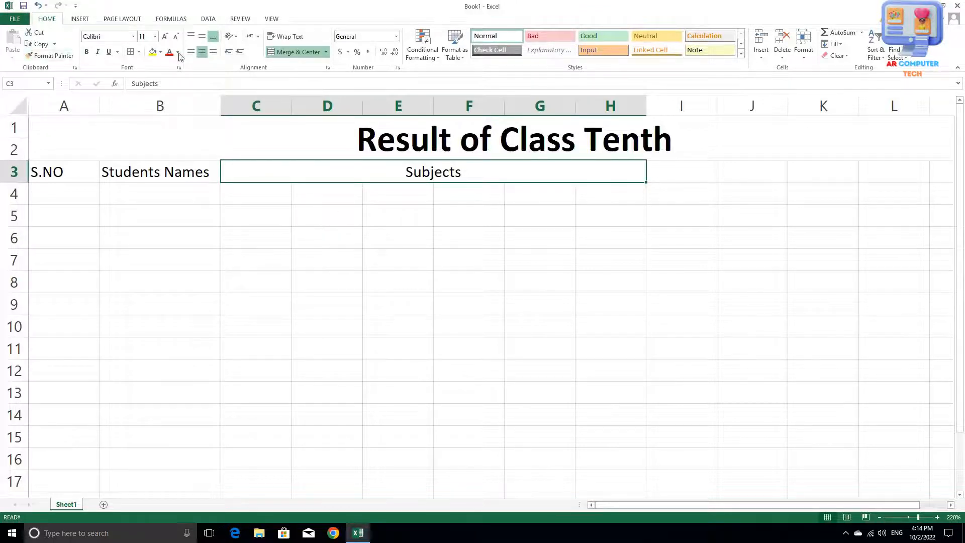
pyautogui.click(202, 36)
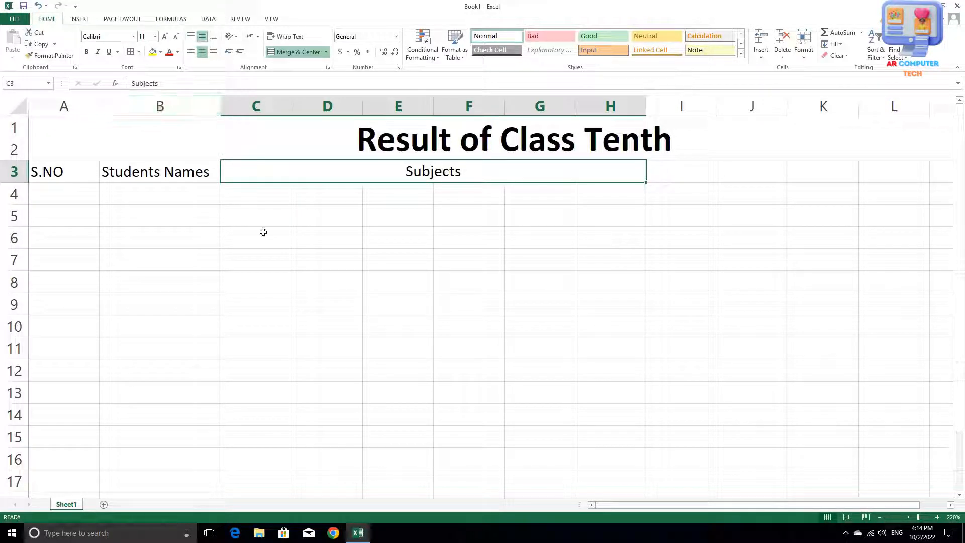
# Step: Enter the subject headings English, Urdu, Maths, Physics, Biology and Chemistry across cells C4 to H4
pyautogui.doubleClick(244, 201)
pyautogui.write('E')
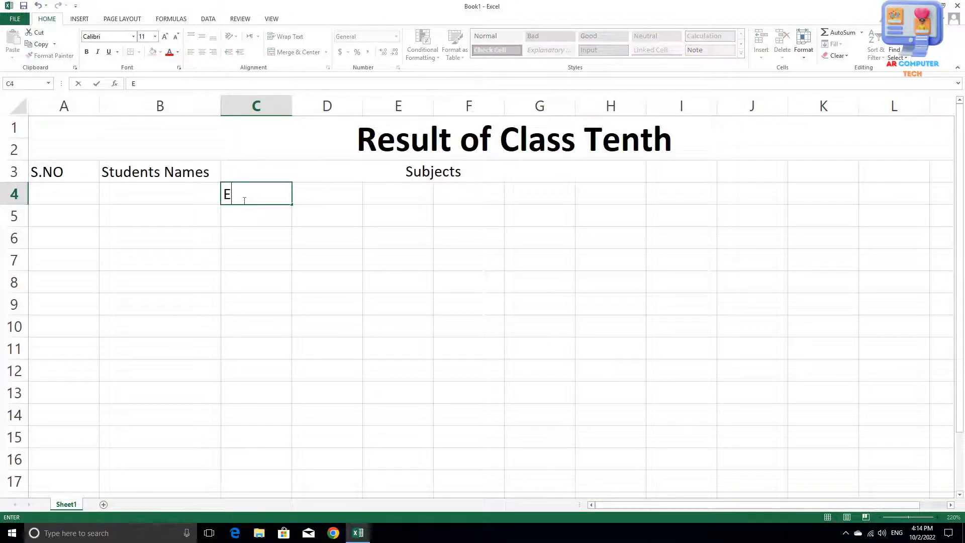
pyautogui.write('nglish')
pyautogui.press('Tab')
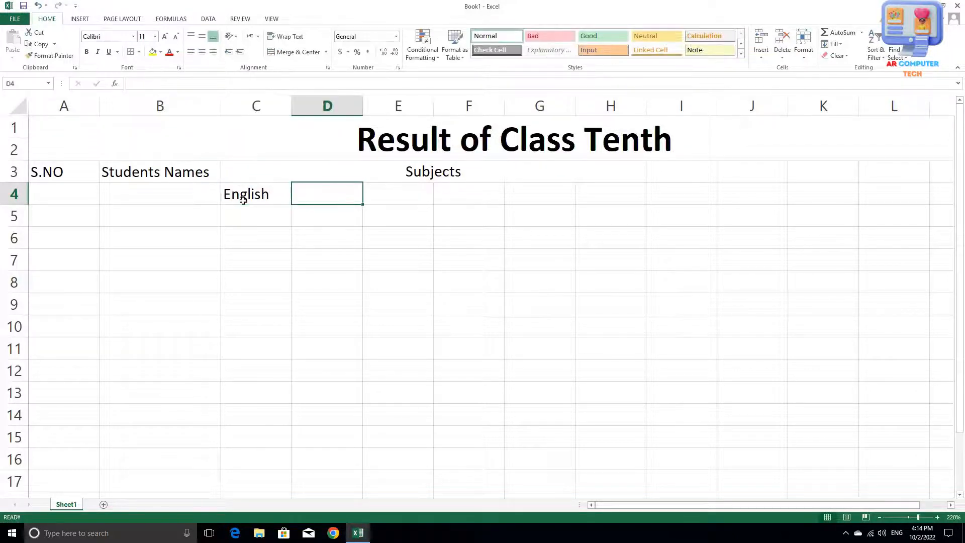
pyautogui.write('Urdu')
pyautogui.press('Tab')
pyautogui.write('Maths')
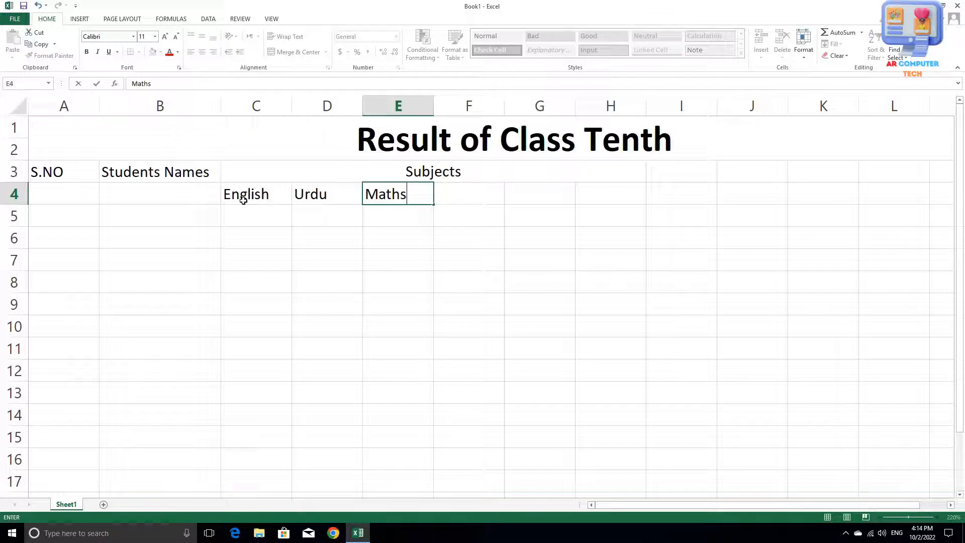
pyautogui.press('Tab')
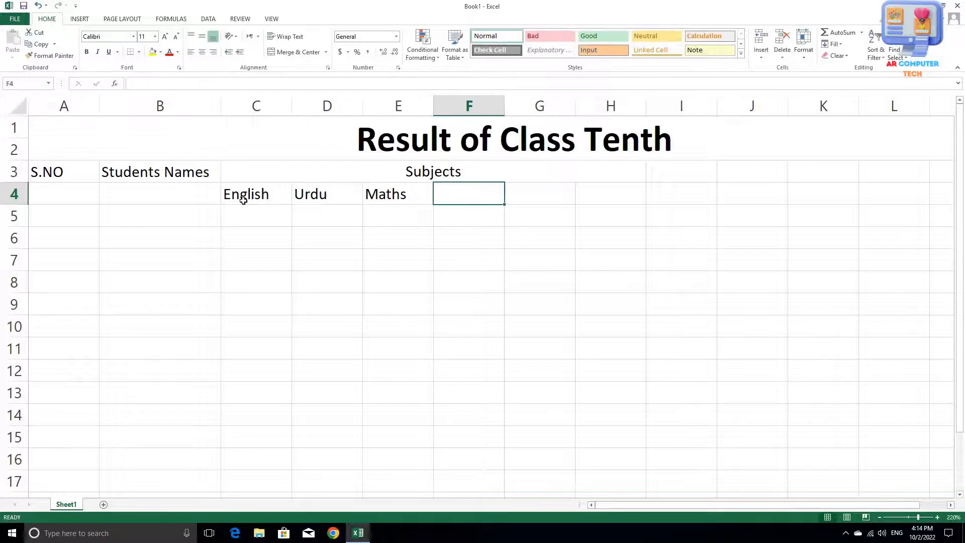
pyautogui.write('Physics')
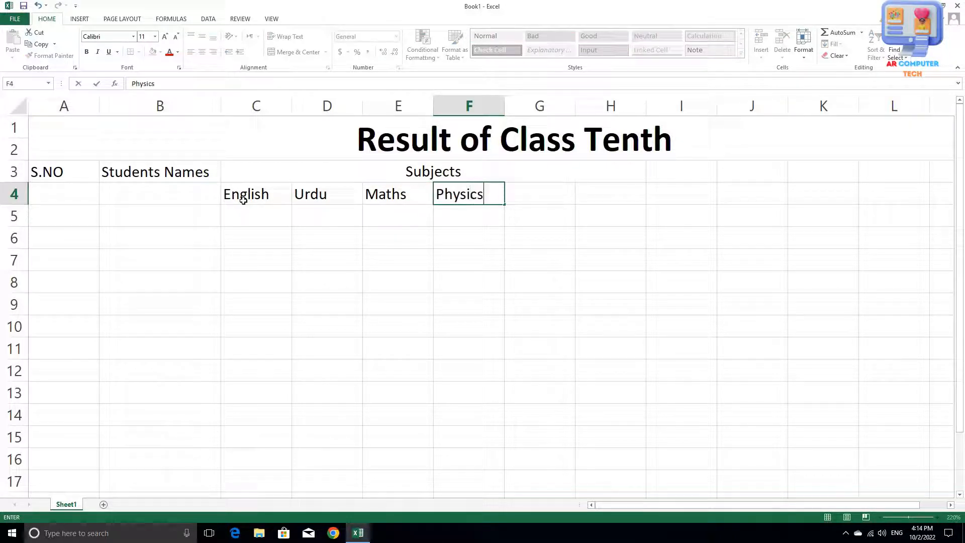
pyautogui.press('Tab')
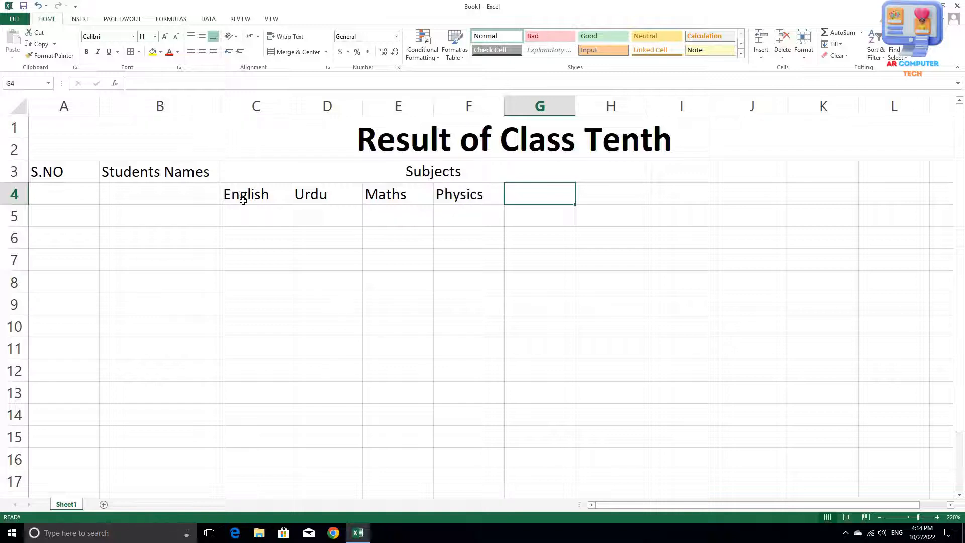
pyautogui.write('Biology')
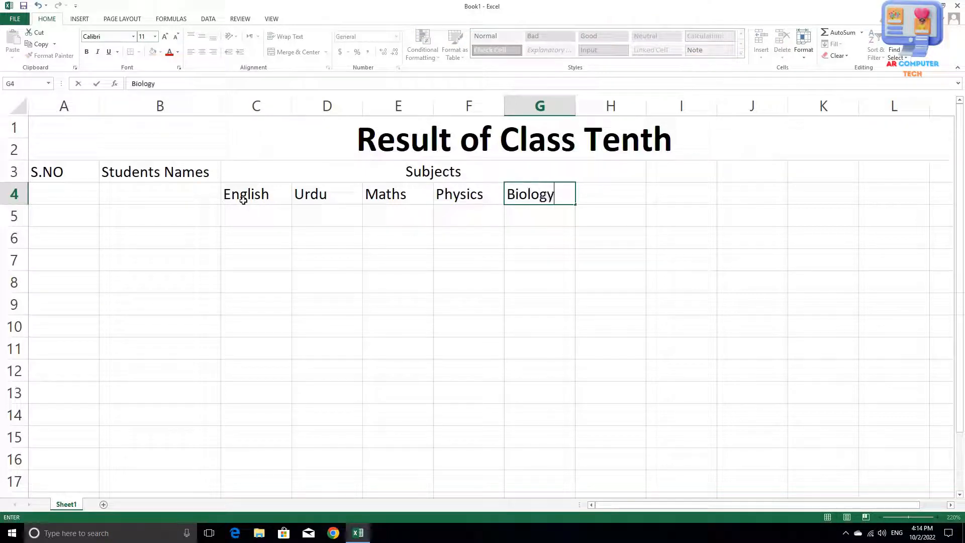
pyautogui.press('Tab')
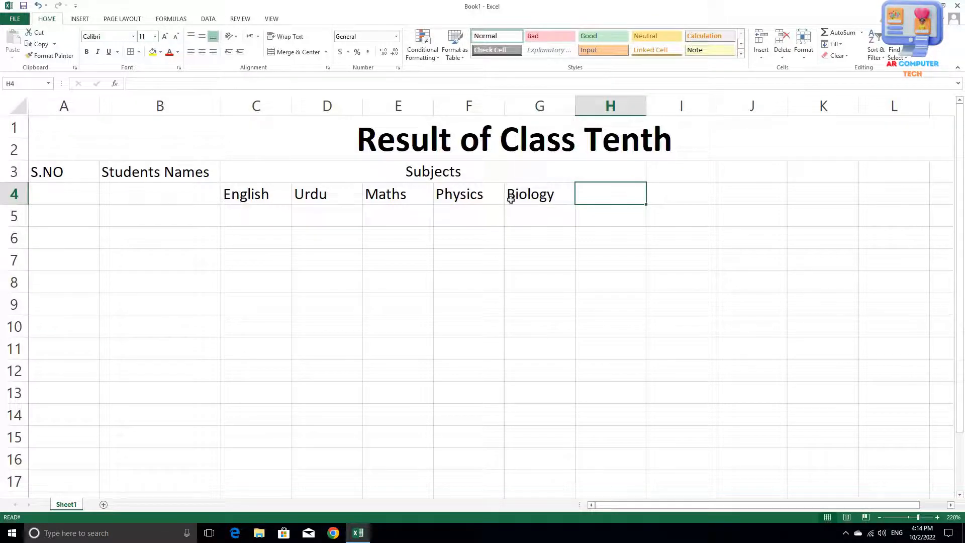
pyautogui.click(526, 171)
pyautogui.click(589, 208)
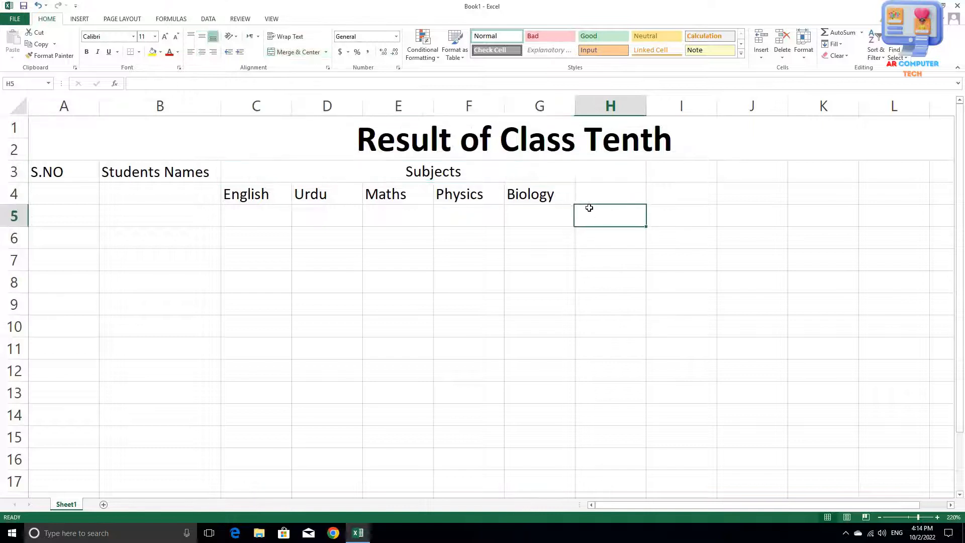
pyautogui.click(594, 199)
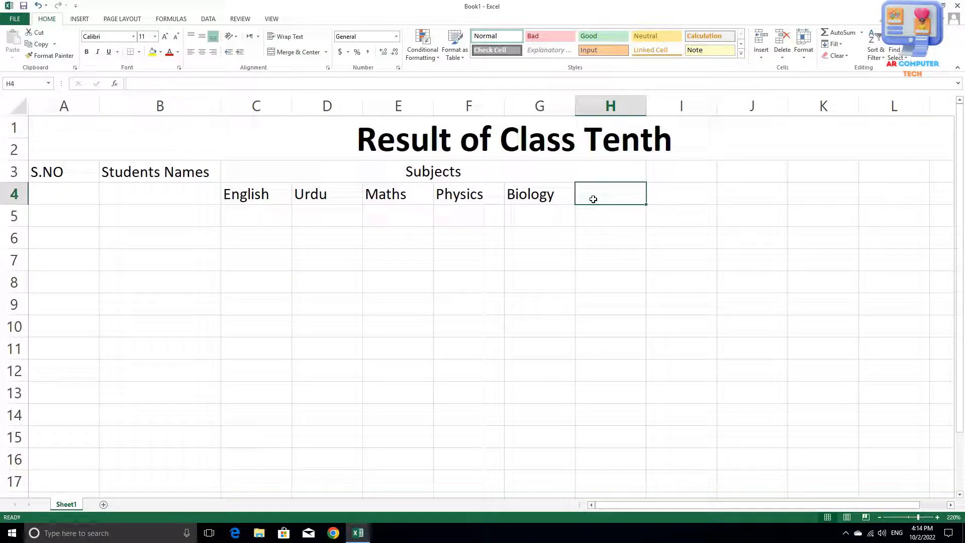
pyautogui.write('Chemistry')
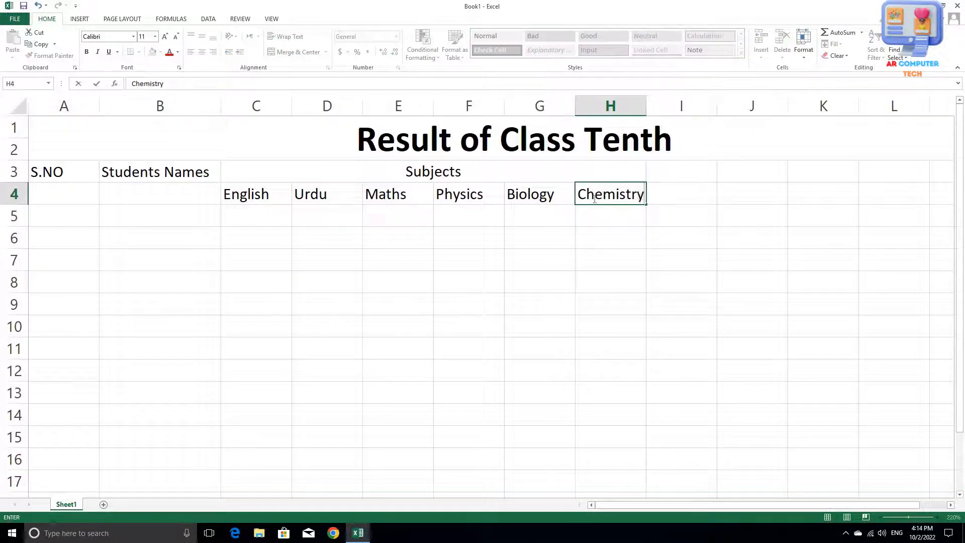
# Step: Merge and center cells I3:I4 and enter the heading "Total Marks" in the merged cell
pyautogui.click(669, 175)
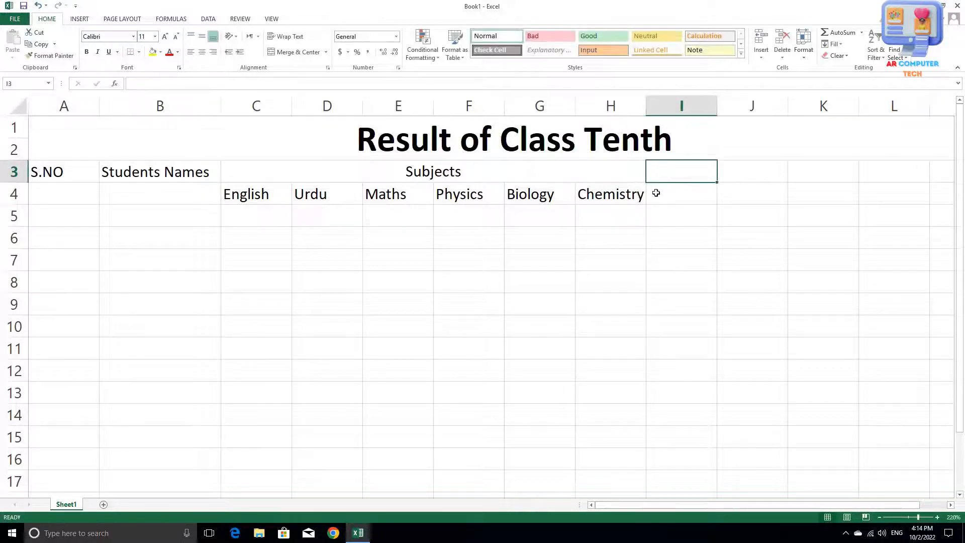
pyautogui.moveTo(664, 176); pyautogui.dragTo(671, 197)
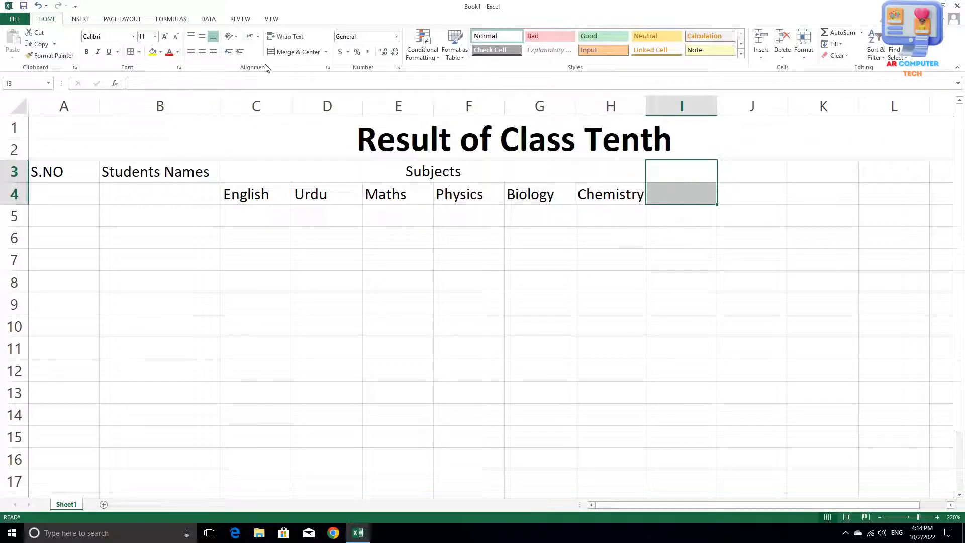
pyautogui.click(297, 52)
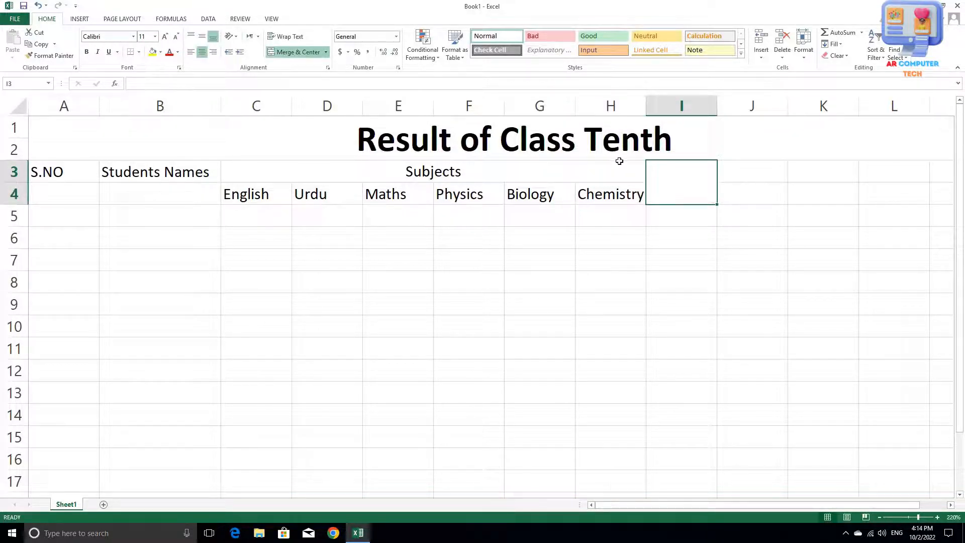
pyautogui.doubleClick(665, 182)
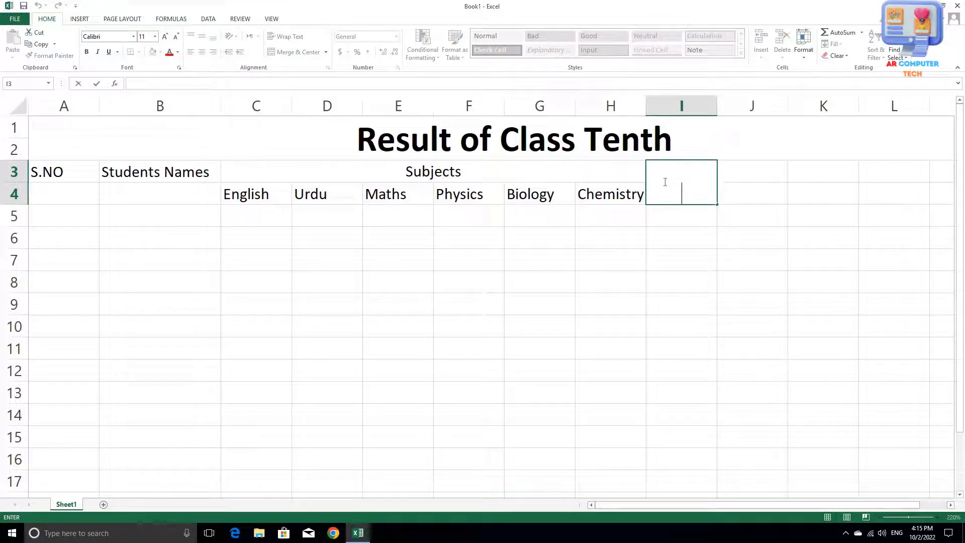
pyautogui.write('Total Marks')
pyautogui.moveTo(724, 278); pyautogui.dragTo(674, 258)
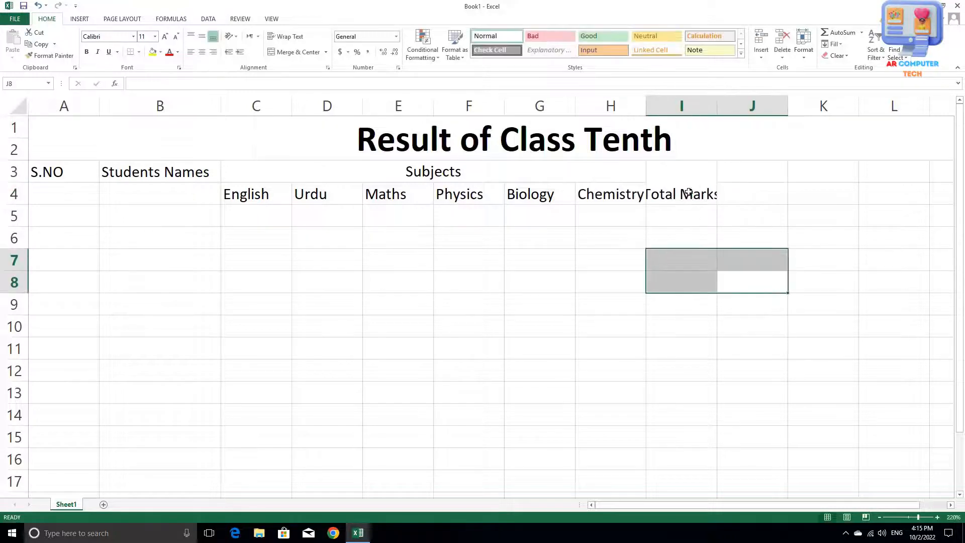
# Step: Wrap the text of the "Total Marks" heading cell and align it vertically to the middle
pyautogui.click(673, 186)
pyautogui.hotkey('alt', 'h')
pyautogui.press('w')
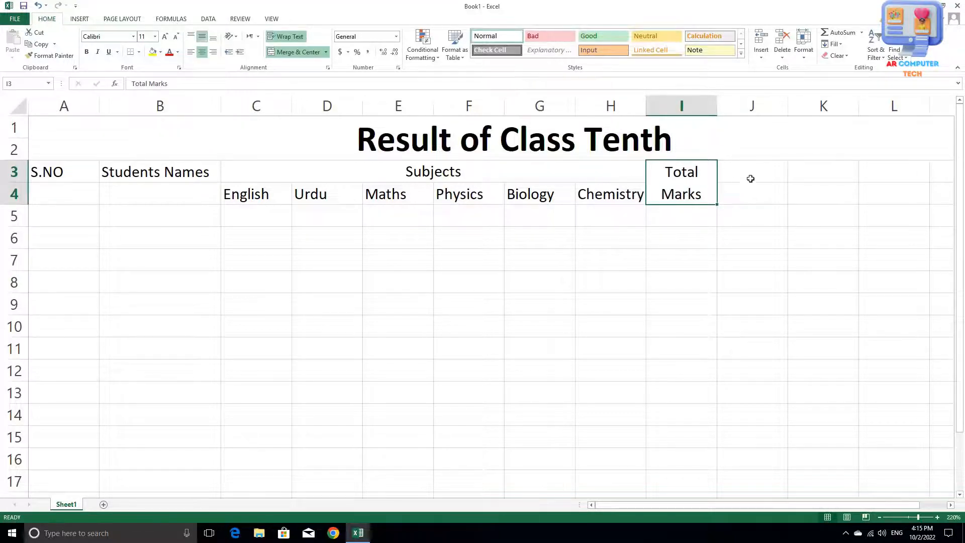
# Step: Merge and center cells J3:J4 and turn on text wrapping for the merged cell
pyautogui.moveTo(744, 174); pyautogui.dragTo(754, 196)
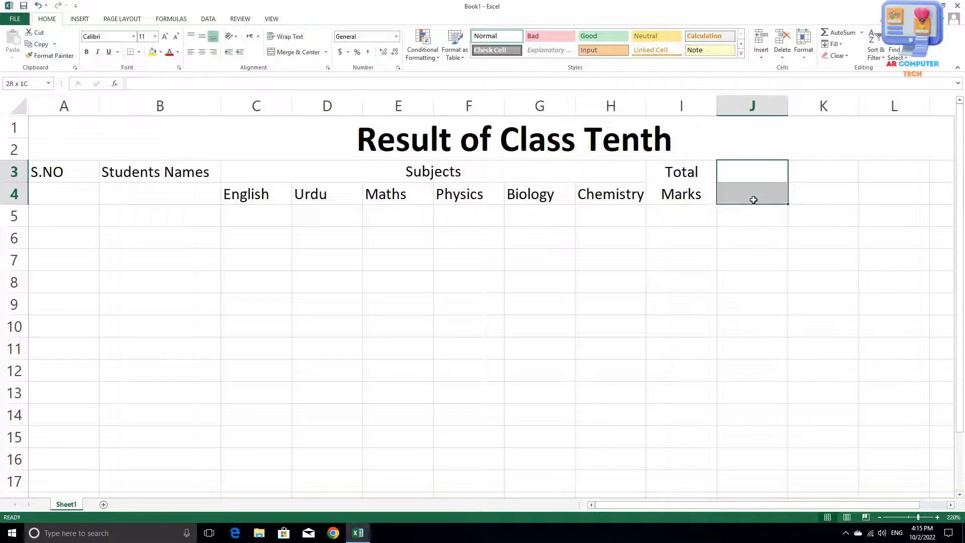
pyautogui.click(299, 52)
pyautogui.click(284, 36)
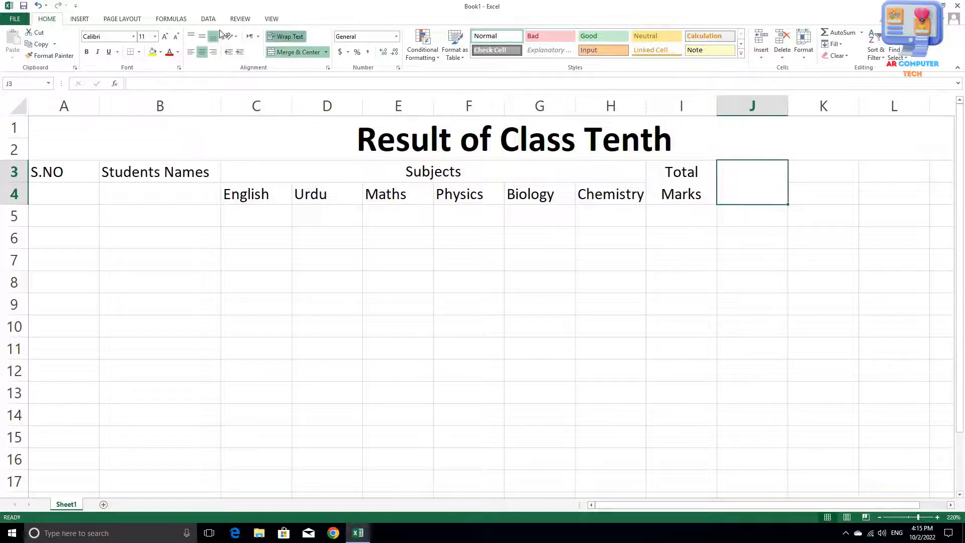
# Step: Align the merged cell J3:J4 vertically to the middle and enter the heading "Obtained Marks" in it
pyautogui.click(202, 36)
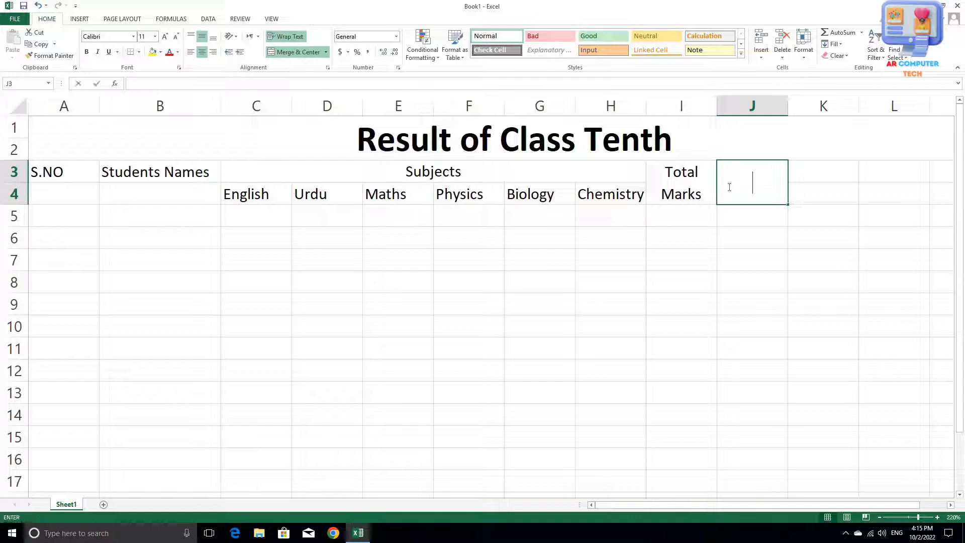
pyautogui.write('Obtainmed')
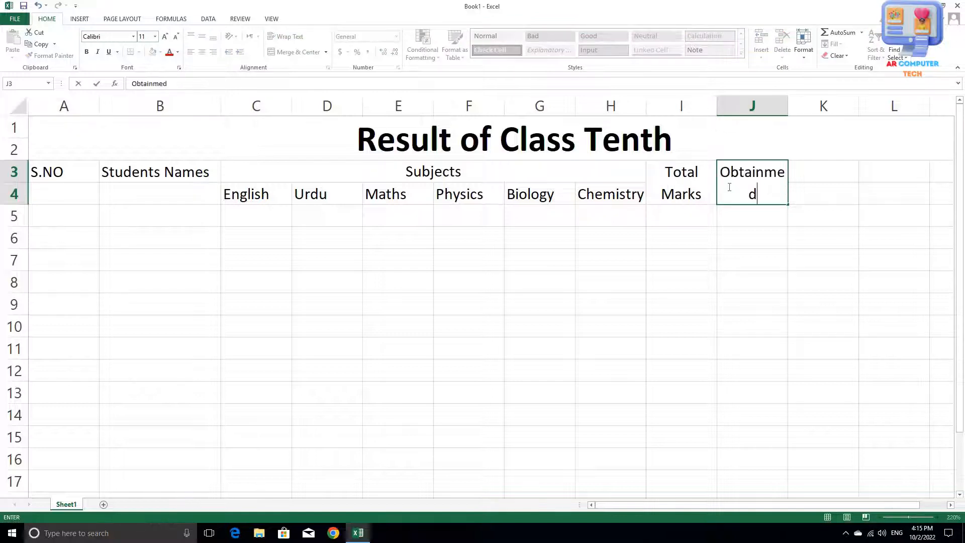
pyautogui.press('BackSpace')
pyautogui.press('BackSpace')
pyautogui.press('BackSpace')
pyautogui.press('BackSpace')
pyautogui.press('BackSpace')
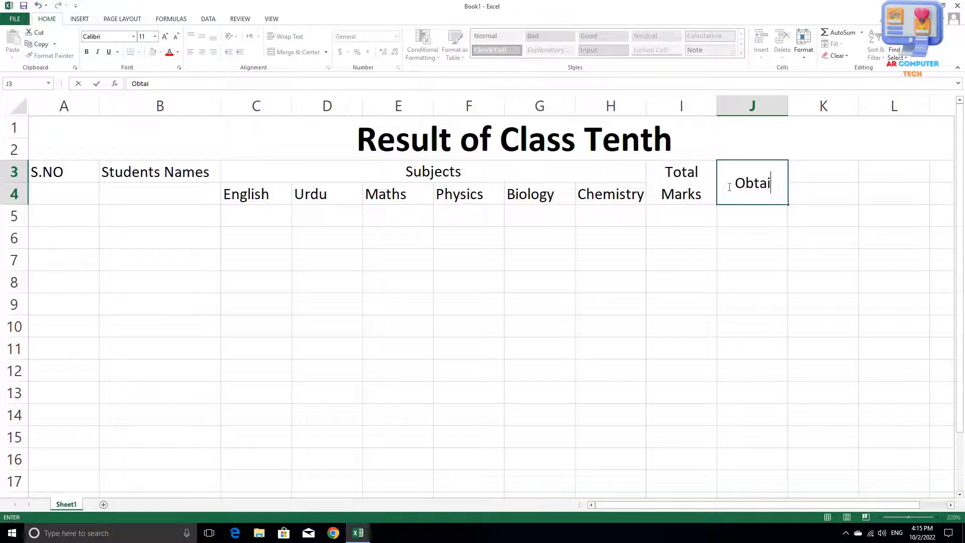
pyautogui.write('ined mA')
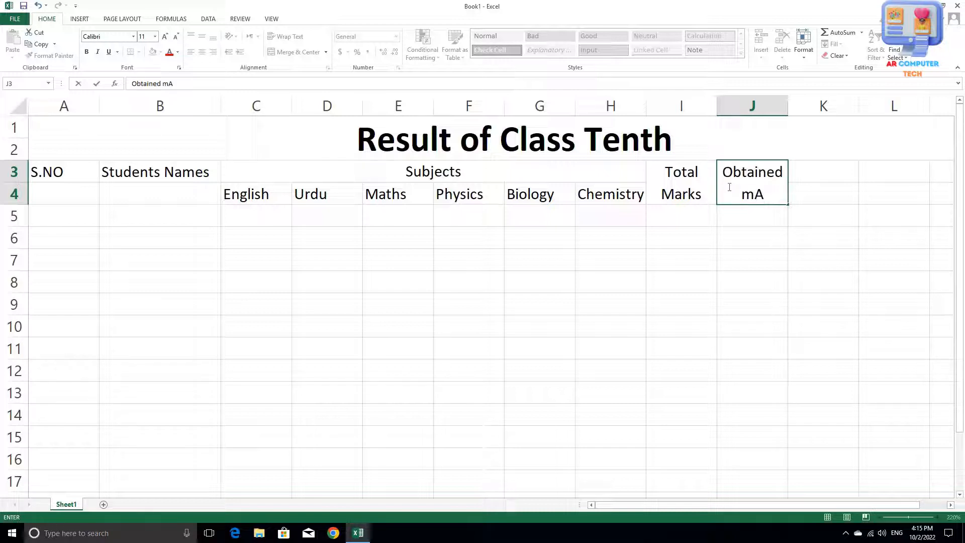
pyautogui.press('BackSpace')
pyautogui.press('BackSpace')
pyautogui.write('Marks')
pyautogui.press('Tab')
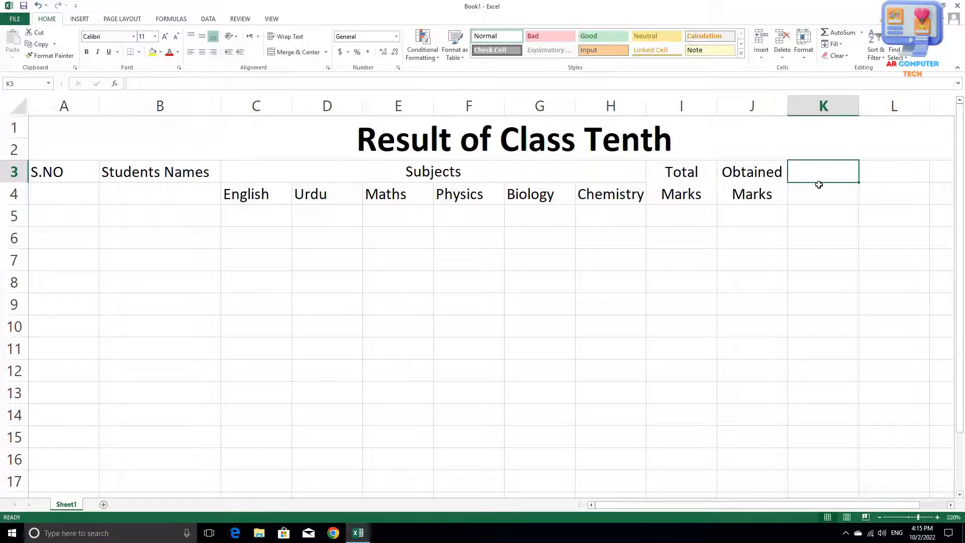
# Step: Merge and center cells K3:K4, with text wrapping and middle vertical alignment
pyautogui.moveTo(819, 185); pyautogui.dragTo(818, 196)
pyautogui.click(292, 52)
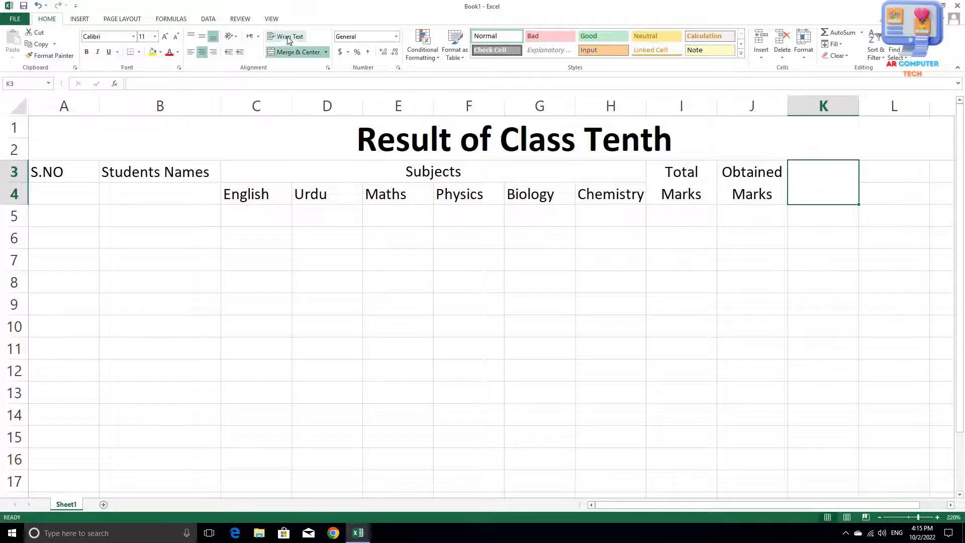
pyautogui.click(290, 38)
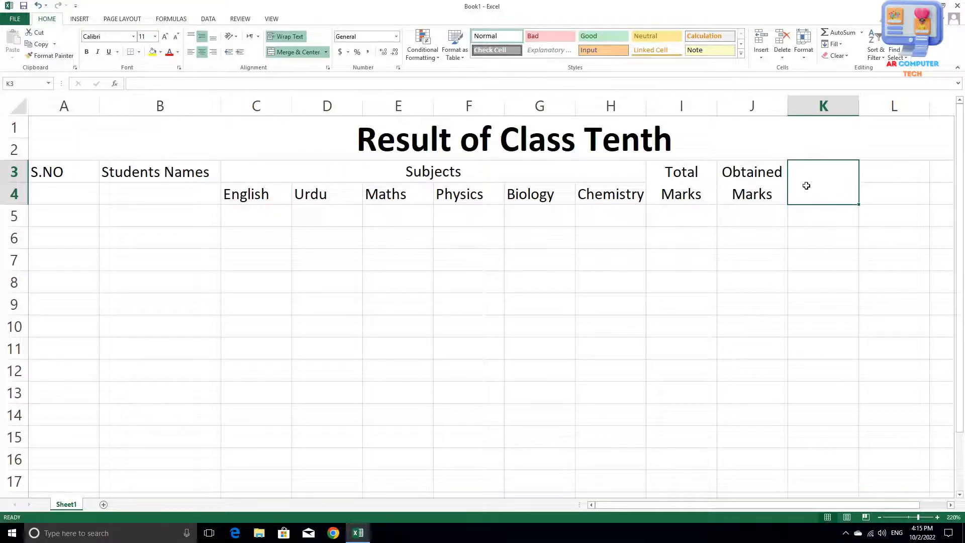
# Step: Enter the heading "Percentage" in the merged cell K3:K4 and widen column K so it fits on one line
pyautogui.write('Percen')
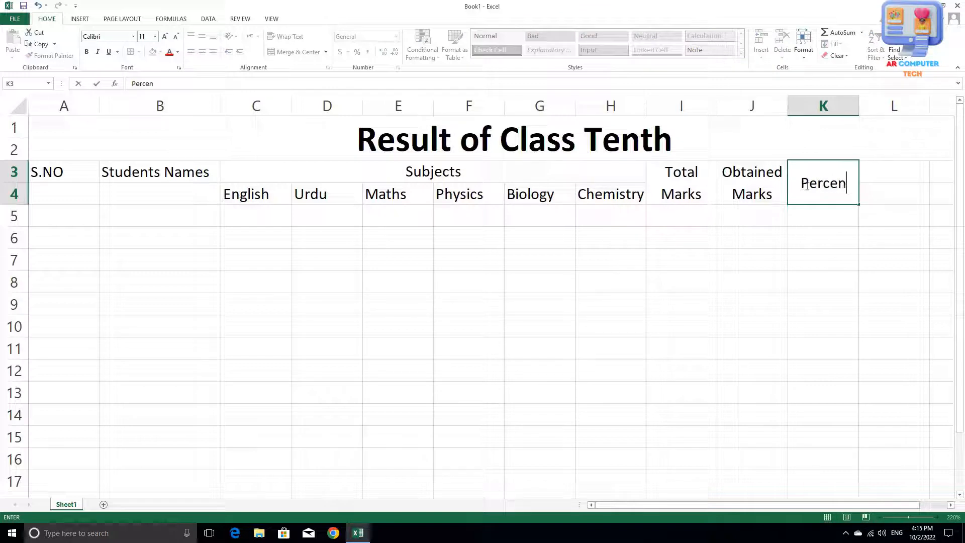
pyautogui.write('tage')
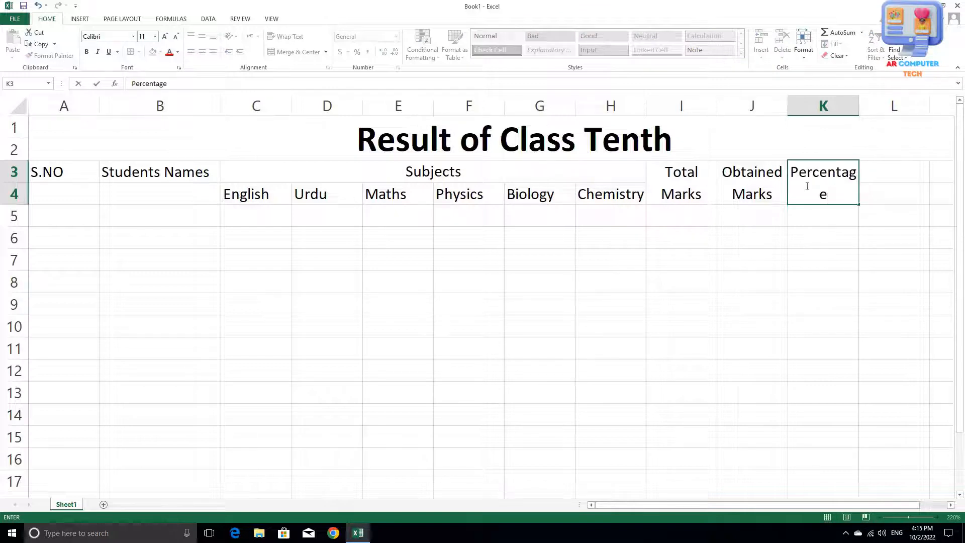
pyautogui.click(831, 103)
pyautogui.moveTo(859, 113); pyautogui.dragTo(870, 113)
# Step: Merge and center cells L3:L4 with middle vertical alignment and enter the heading "Result"
pyautogui.click(884, 170)
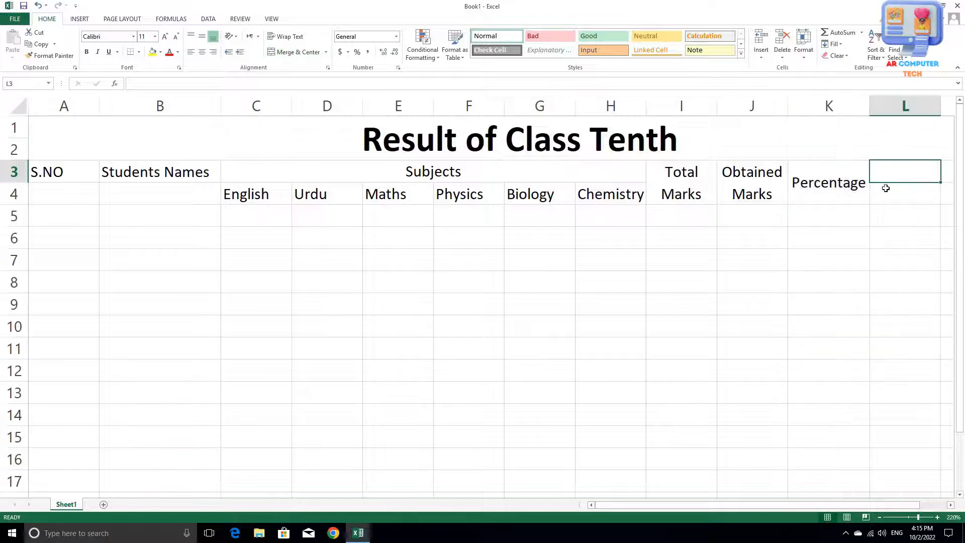
pyautogui.moveTo(886, 188); pyautogui.dragTo(888, 185)
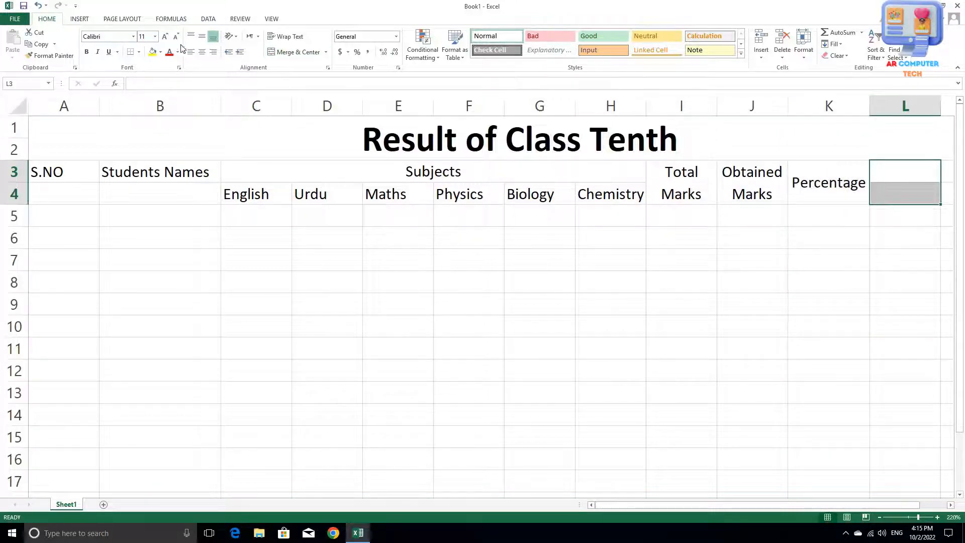
pyautogui.click(296, 52)
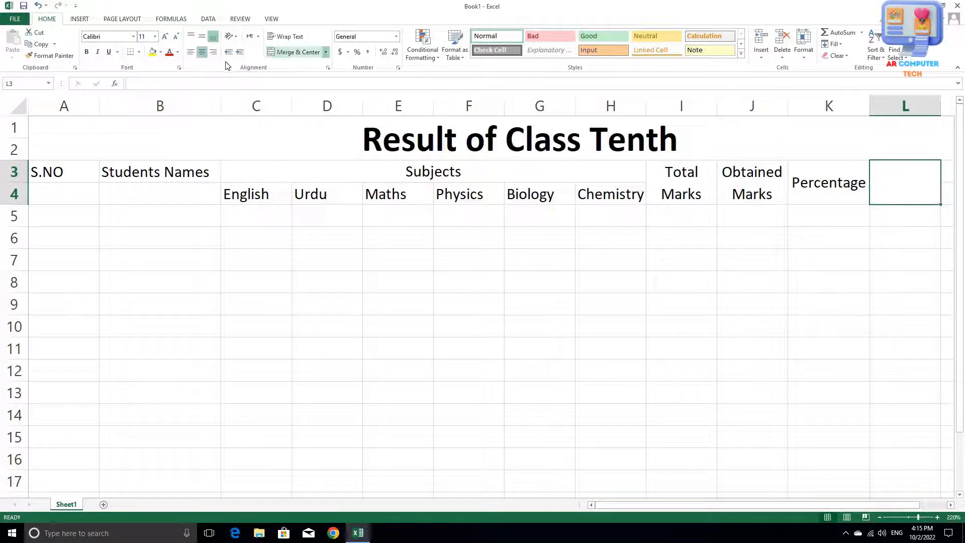
pyautogui.click(201, 36)
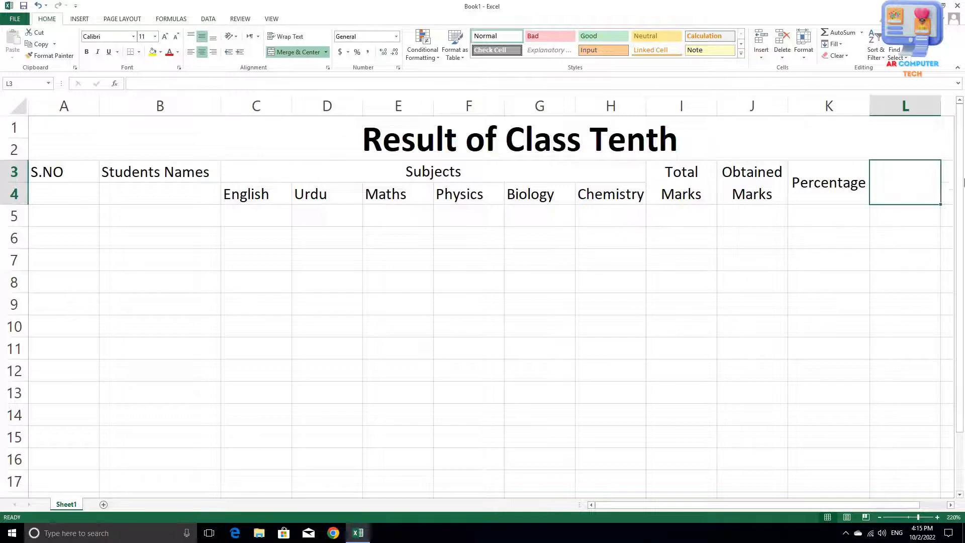
pyautogui.doubleClick(882, 190)
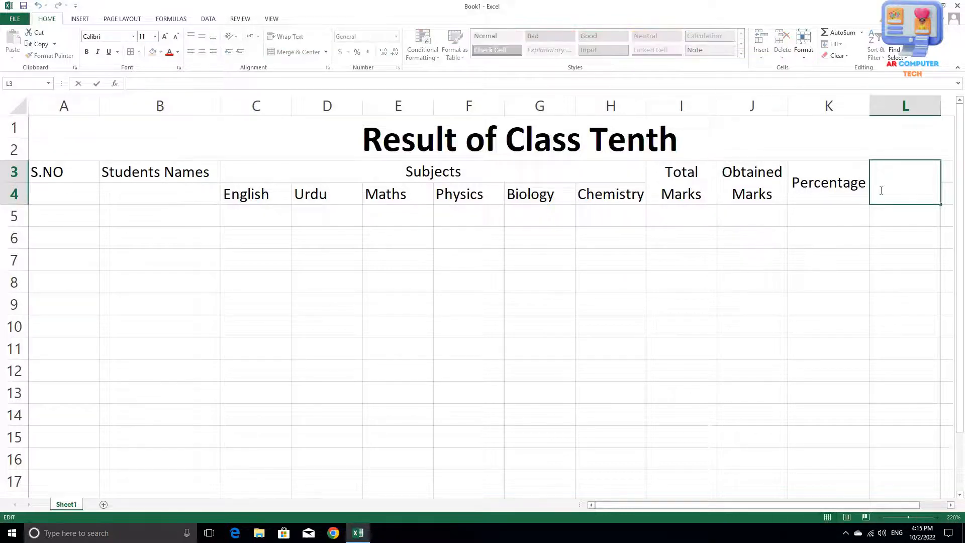
pyautogui.write('Result')
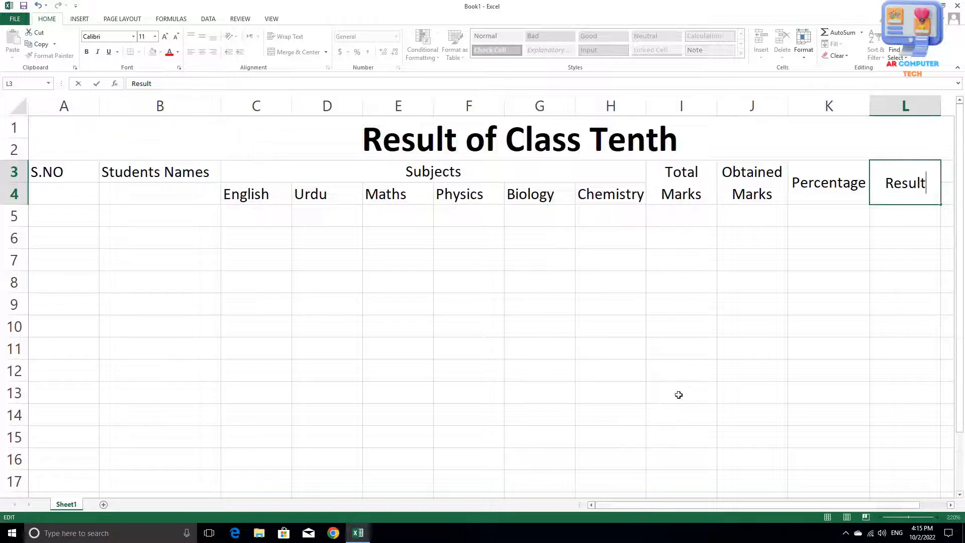
# Step: Merge and center cells M3:M4 with middle vertical alignment and enter the heading "Position"
pyautogui.moveTo(724, 507); pyautogui.dragTo(749, 506)
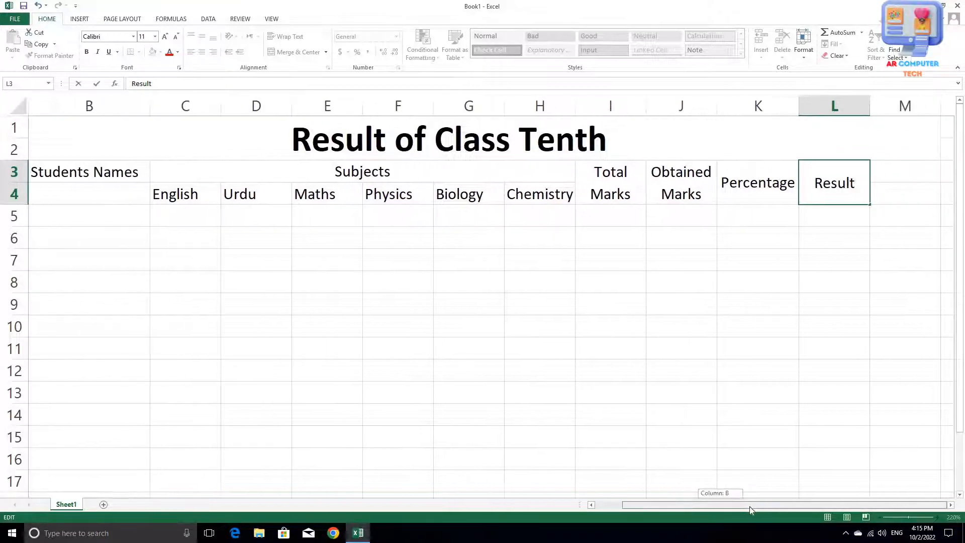
pyautogui.click(899, 173)
pyautogui.keyDown('shift'); pyautogui.click(891, 189); pyautogui.keyUp('shift')
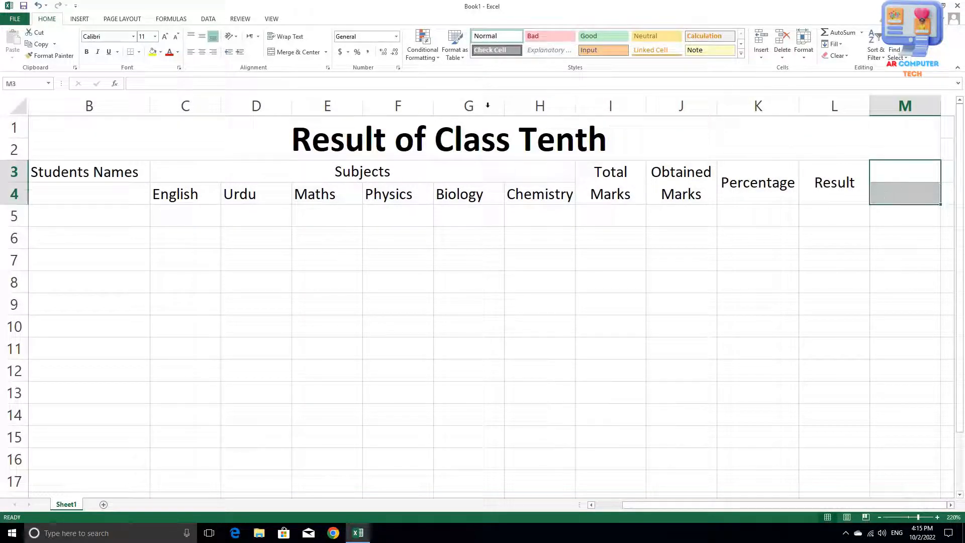
pyautogui.click(296, 52)
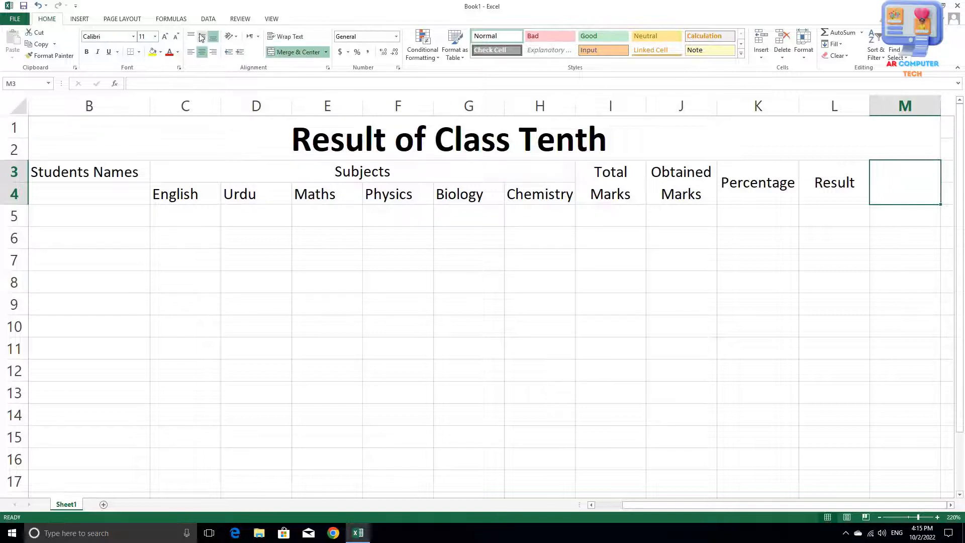
pyautogui.click(202, 38)
pyautogui.write('Posi')
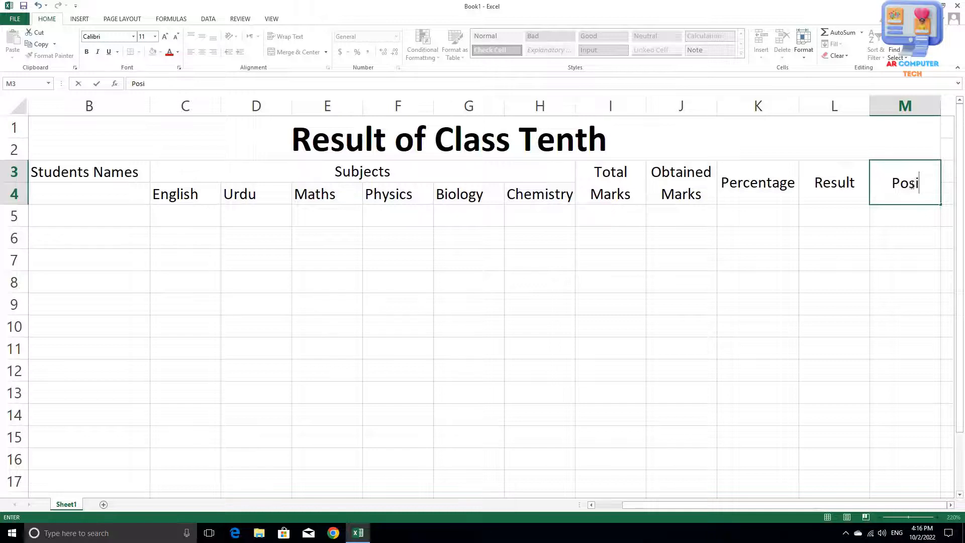
pyautogui.write('tion')
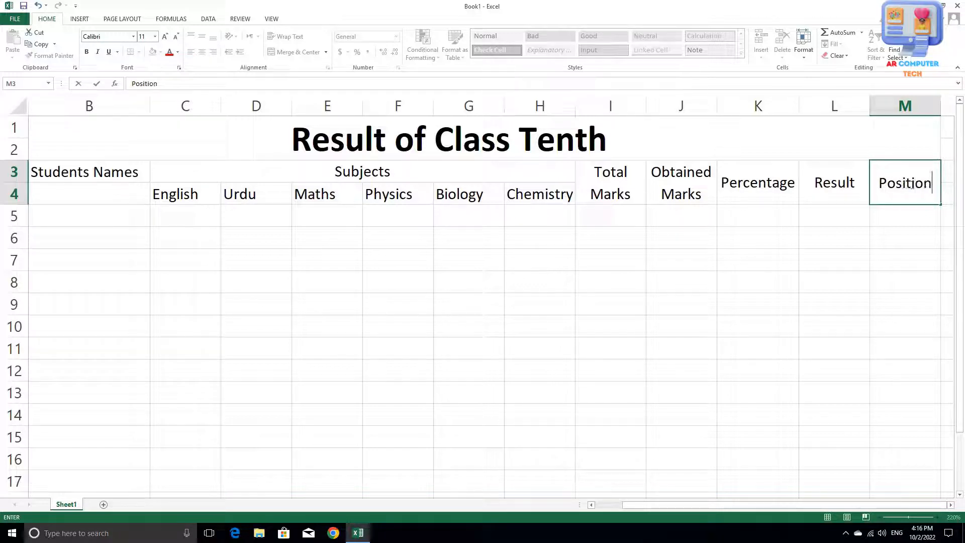
pyautogui.click(901, 240)
# Step: Merge and center the "S.NO" heading across cells A3:A4, with text wrapping and middle vertical alignment
pyautogui.moveTo(851, 507); pyautogui.dragTo(711, 476)
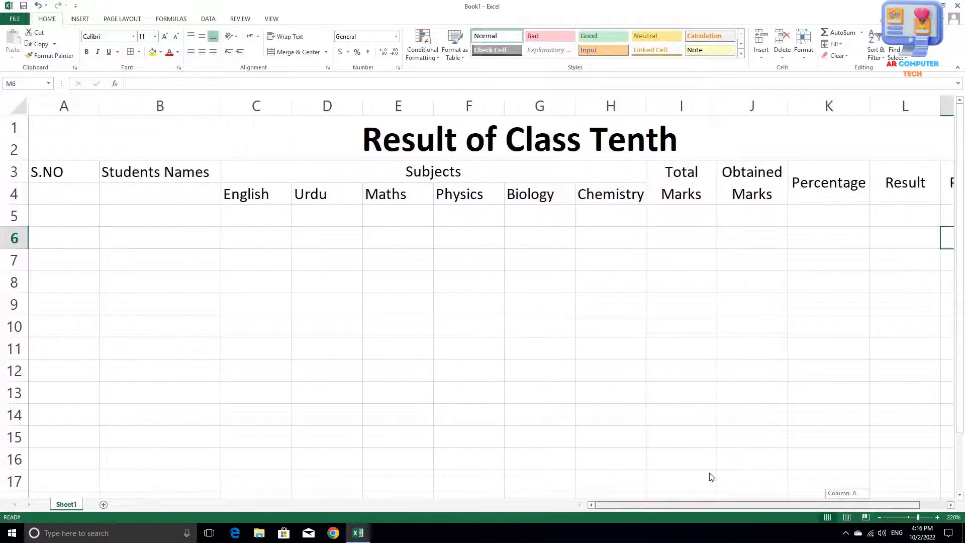
pyautogui.scroll(-2, 698, 397)
pyautogui.click(797, 505)
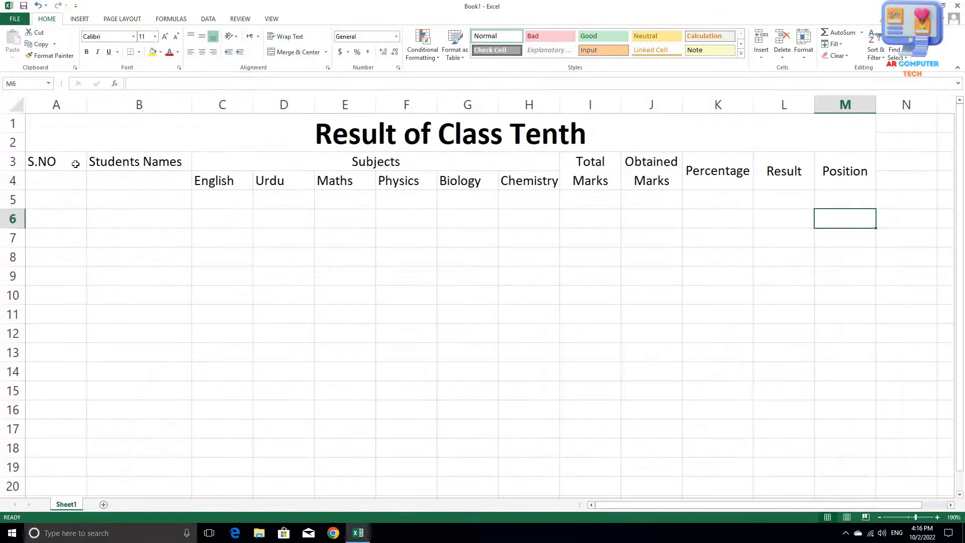
pyautogui.scroll(2, 47, 199)
pyautogui.click(79, 174)
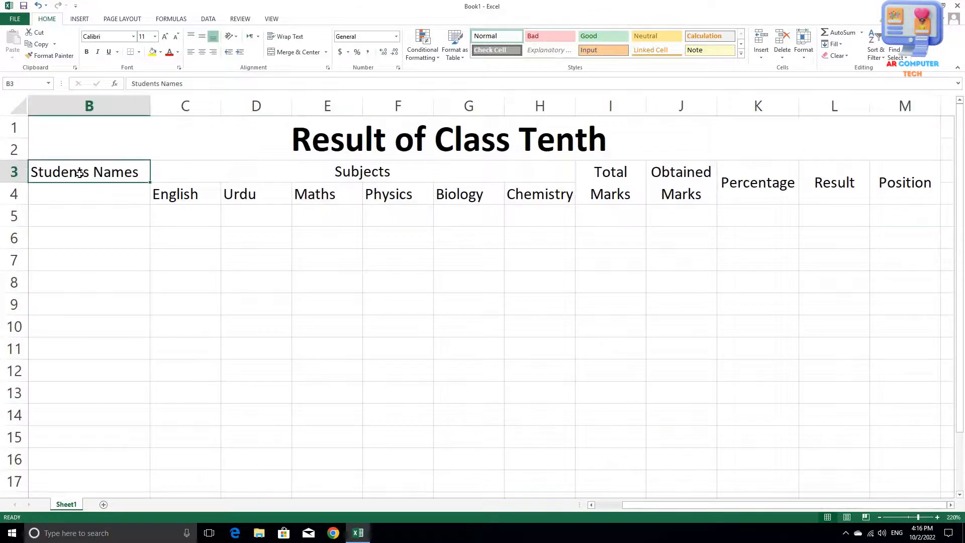
pyautogui.moveTo(765, 505); pyautogui.dragTo(558, 498)
pyautogui.click(55, 186)
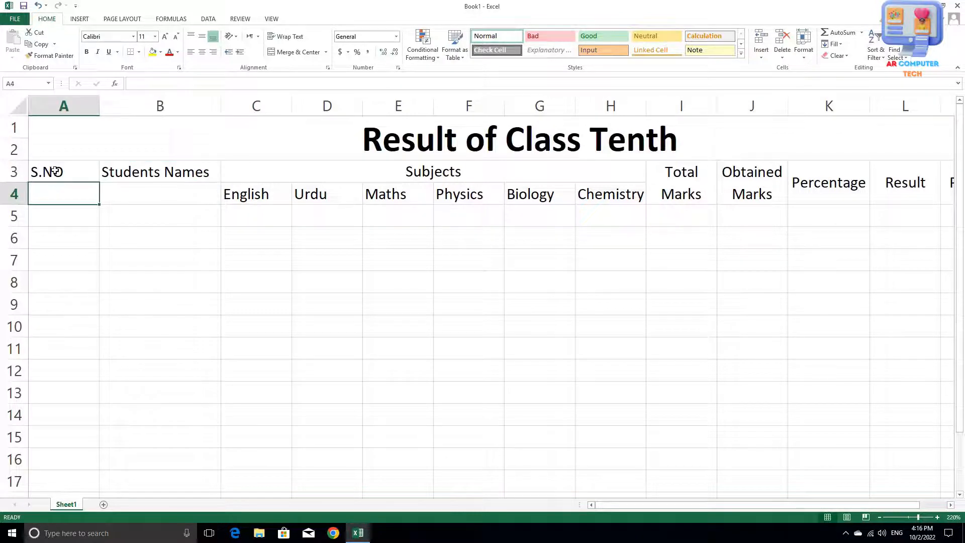
pyautogui.moveTo(56, 172); pyautogui.dragTo(56, 171)
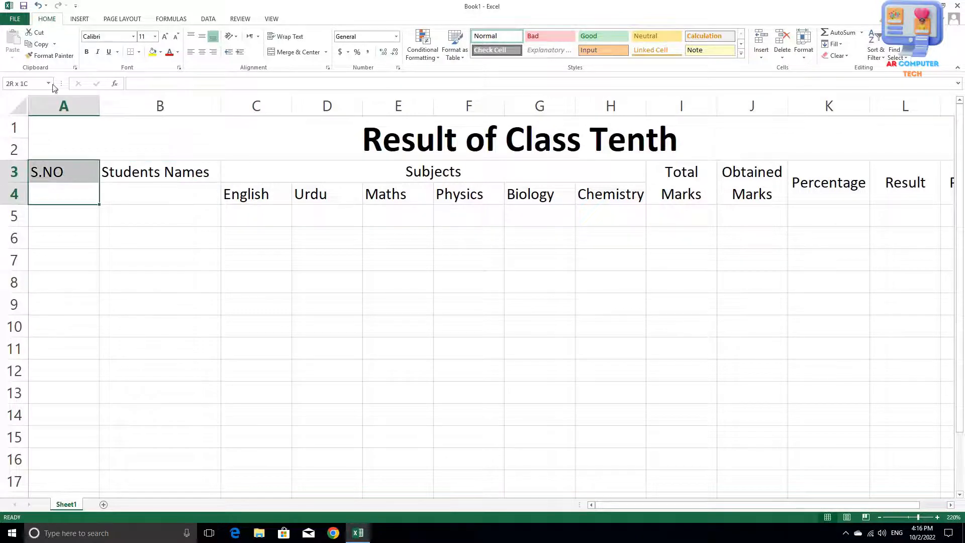
pyautogui.click(285, 54)
pyautogui.click(287, 36)
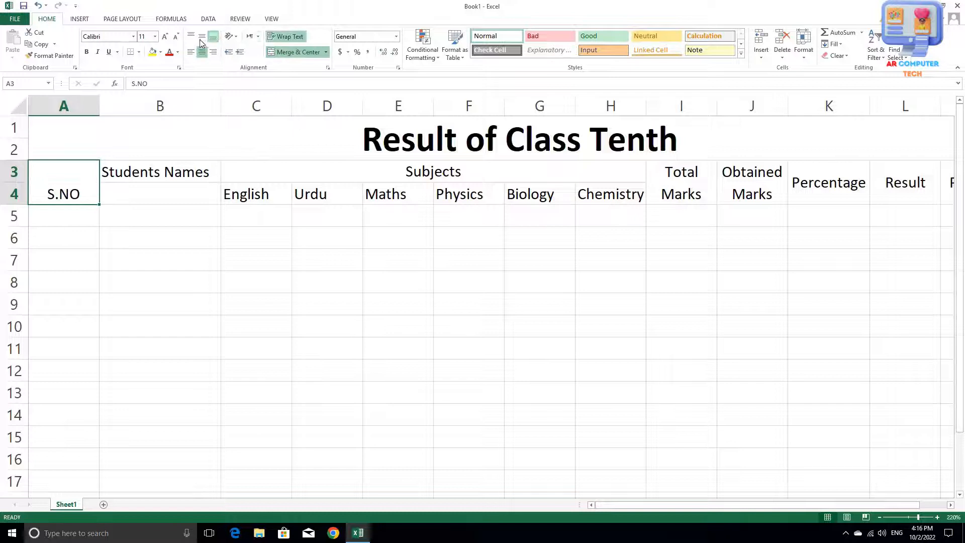
pyautogui.click(201, 37)
# Step: Merge and center the "Students Names" heading across cells B3:B4, with text wrapping and middle vertical alignment
pyautogui.click(173, 169)
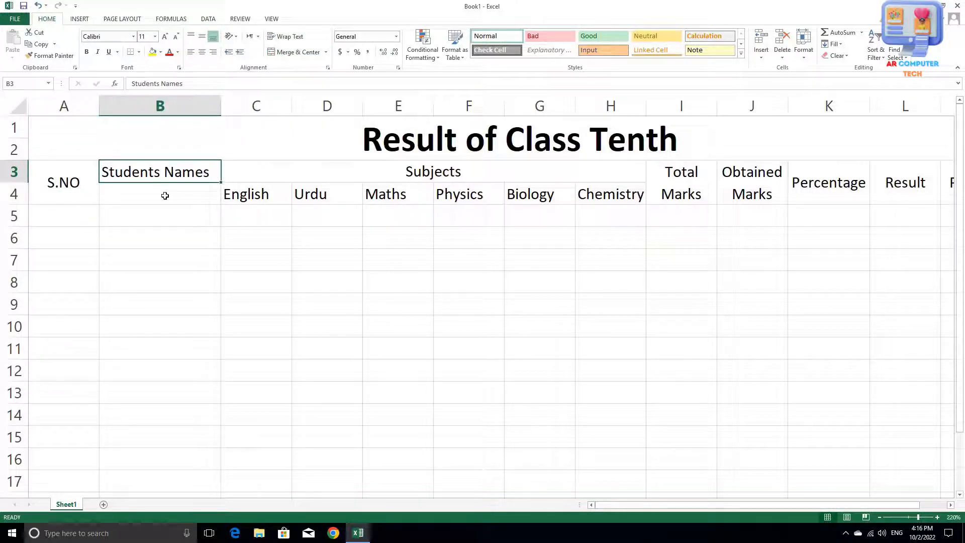
pyautogui.moveTo(165, 196); pyautogui.dragTo(165, 196)
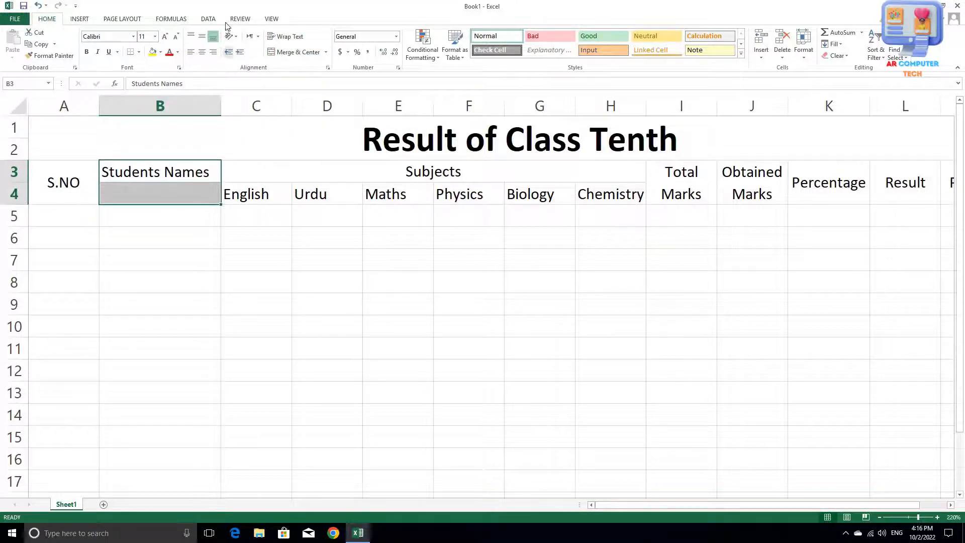
pyautogui.click(289, 53)
pyautogui.click(285, 36)
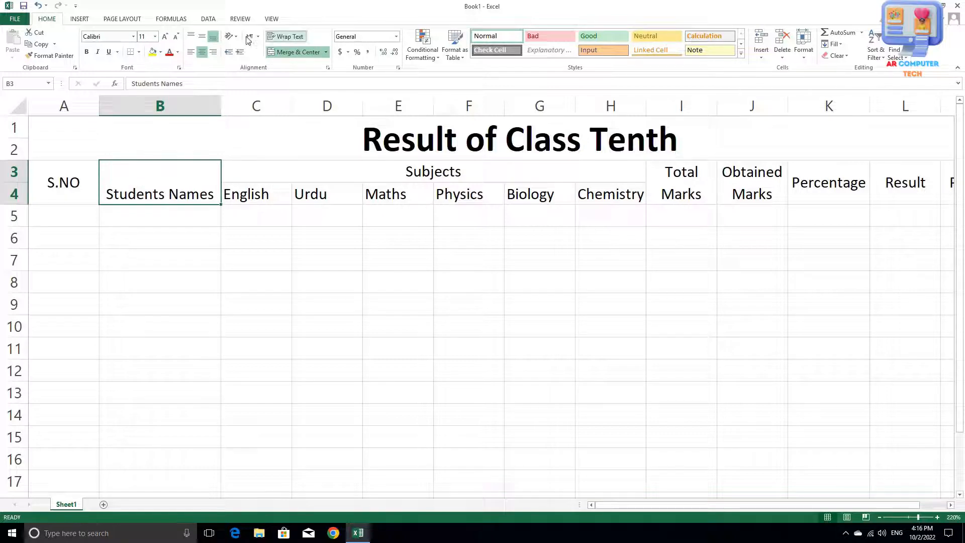
pyautogui.click(202, 37)
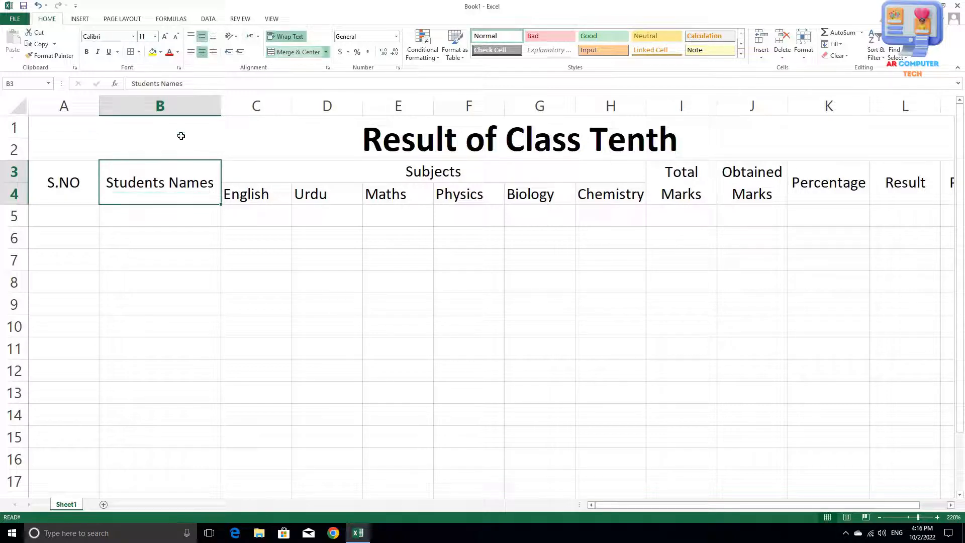
# Step: Narrow column B slightly so that the "Students Names" heading wraps onto two lines
pyautogui.click(190, 262)
pyautogui.click(217, 188)
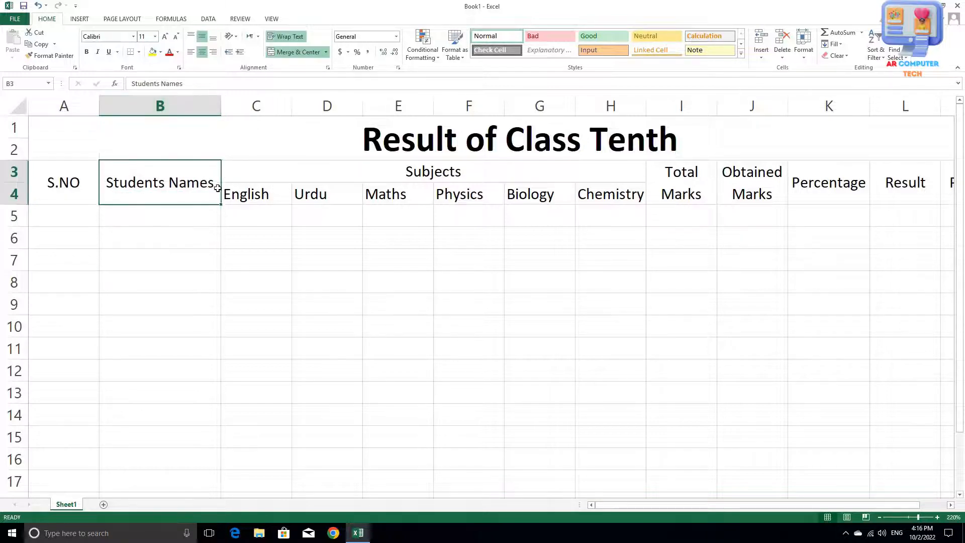
pyautogui.moveTo(221, 105); pyautogui.dragTo(210, 106)
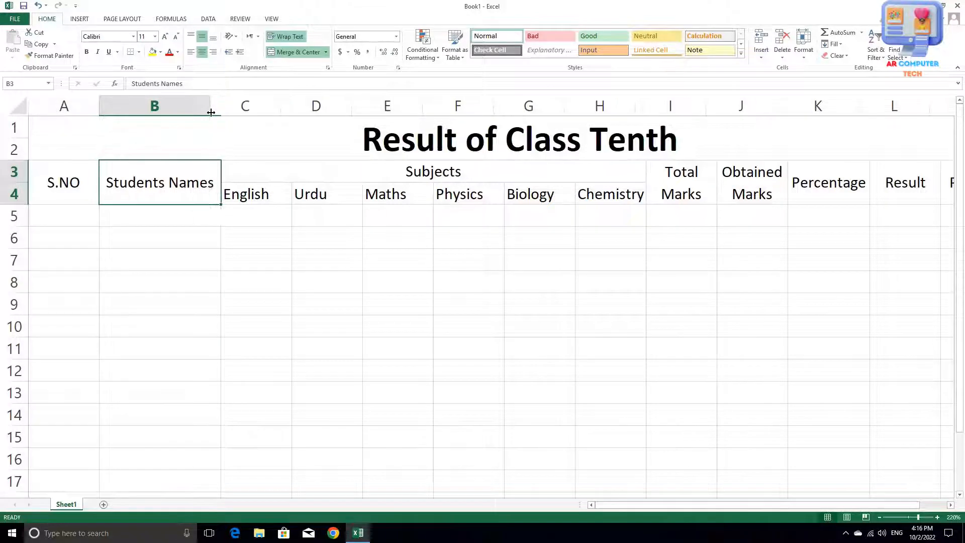
# Step: Enter 1 as the first serial number in cell A5 and select that cell again
pyautogui.click(65, 220)
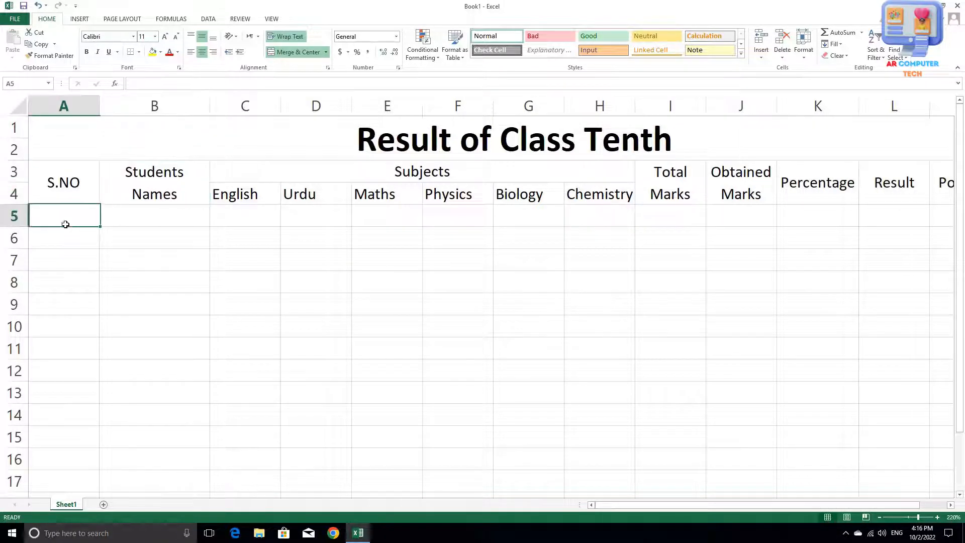
pyautogui.write('1')
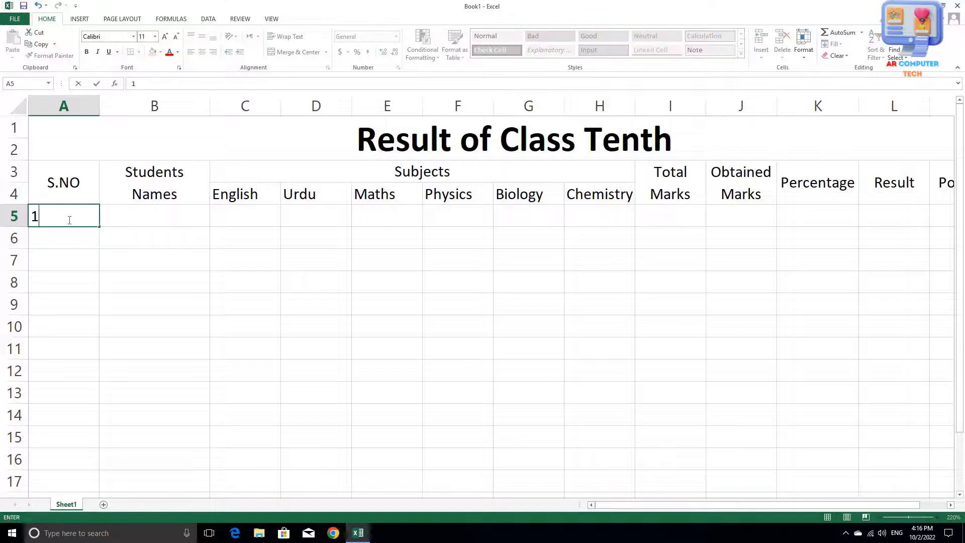
pyautogui.press('Return')
pyautogui.click(80, 215)
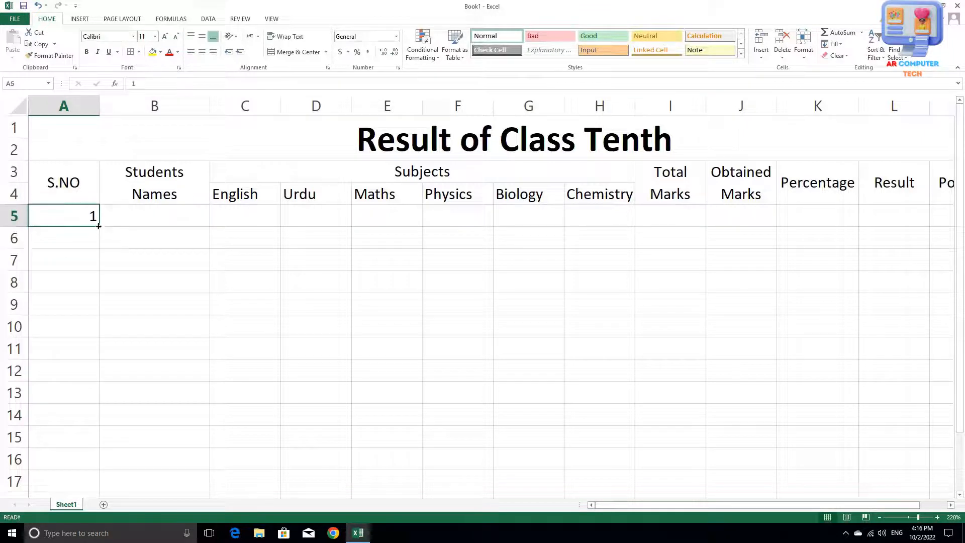
# Step: Fill the serial number from A5 down to A16 as a series counting from 1 to 12
pyautogui.moveTo(97, 274); pyautogui.dragTo(50, 469)
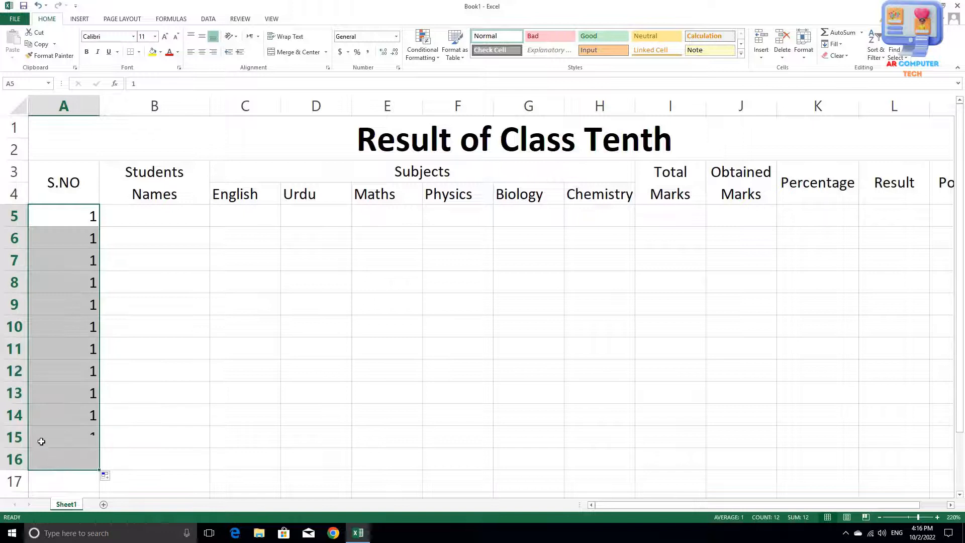
pyautogui.click(109, 480)
pyautogui.click(131, 430)
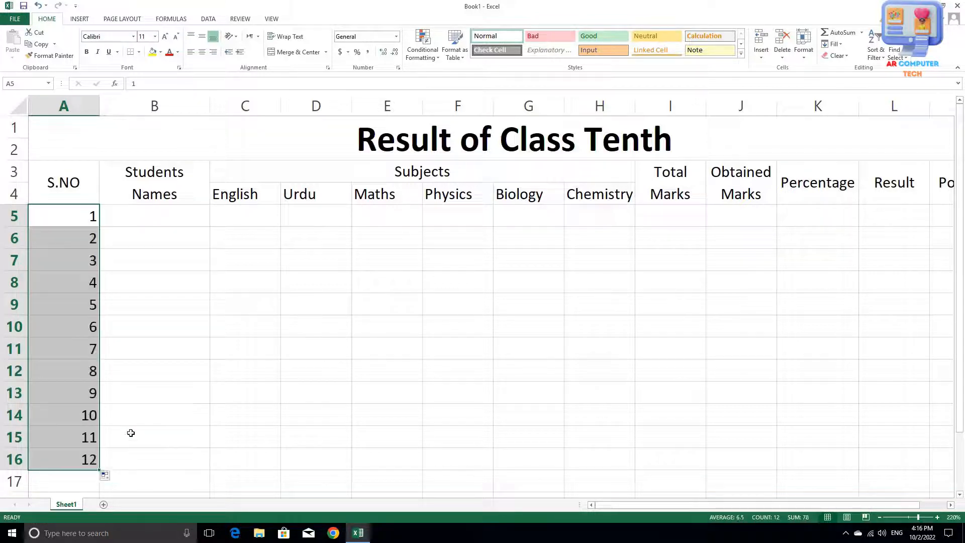
# Step: Clear the extra serial numbers 11 and 12 from A15:A16 and center the numbers in A5:A14 horizontally
pyautogui.moveTo(80, 436)
pyautogui.mouseDown()
pyautogui.moveTo(80, 459)
pyautogui.moveTo(71, 449)
pyautogui.mouseUp()
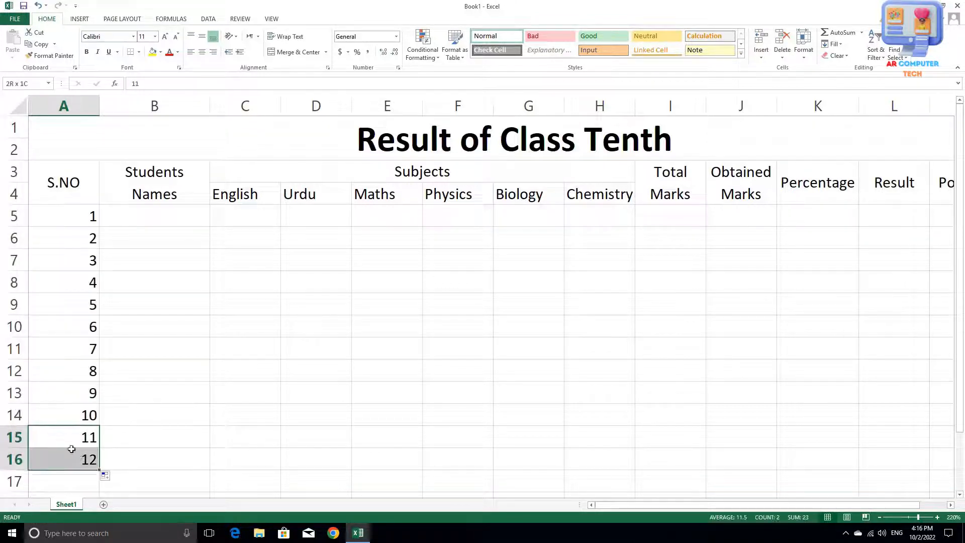
pyautogui.press('Delete')
pyautogui.press('Up')
pyautogui.press('Up')
pyautogui.press('Up')
pyautogui.press('Up')
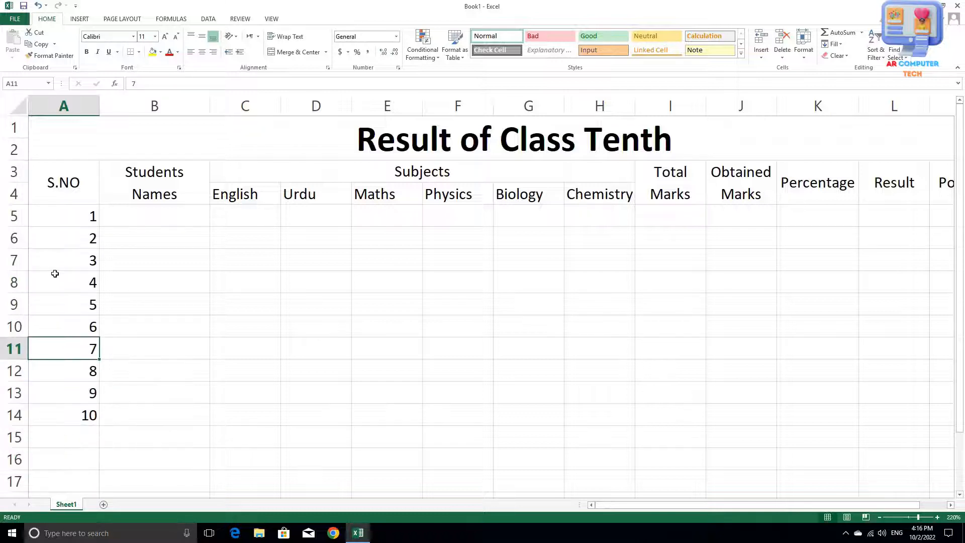
pyautogui.moveTo(67, 217); pyautogui.dragTo(38, 413)
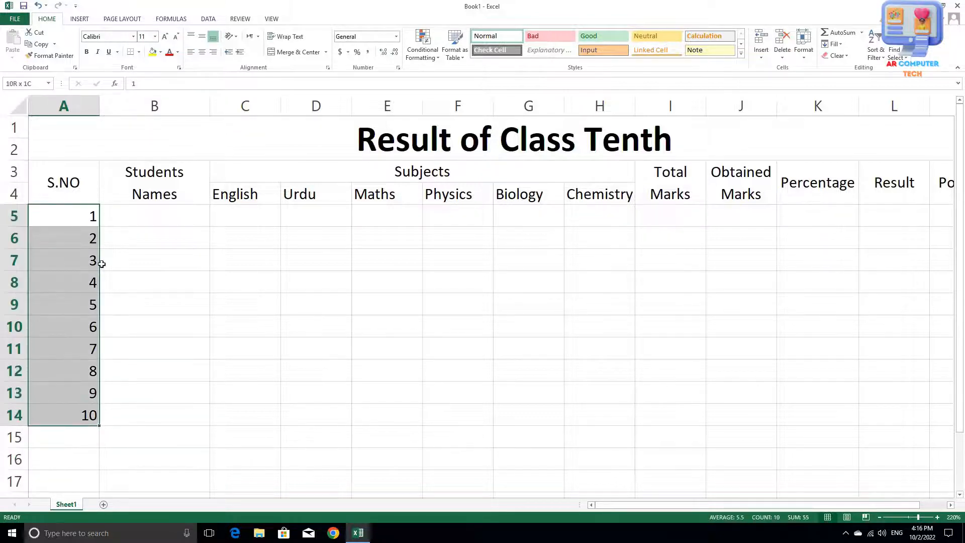
pyautogui.click(202, 53)
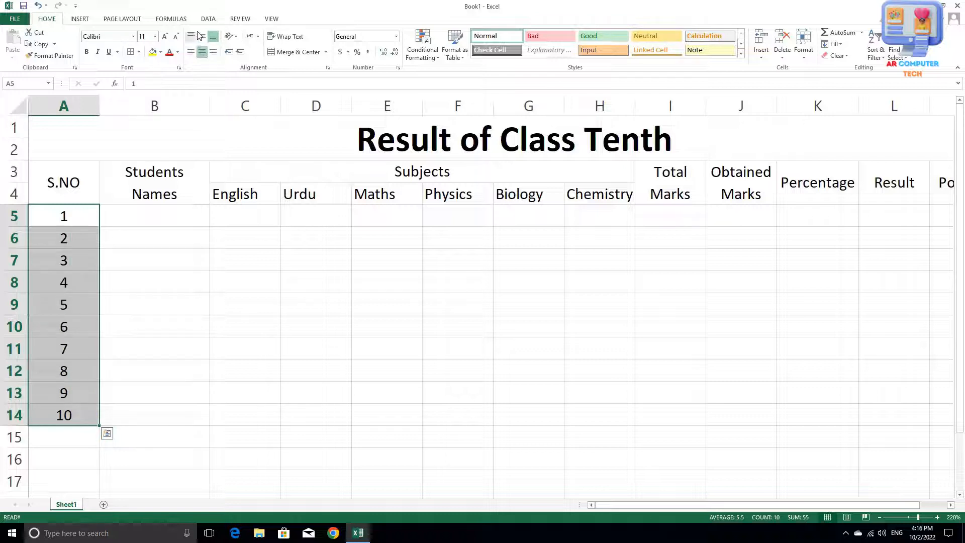
# Step: Enter the full names of the first two students in cells B5 and B6
pyautogui.click(141, 216)
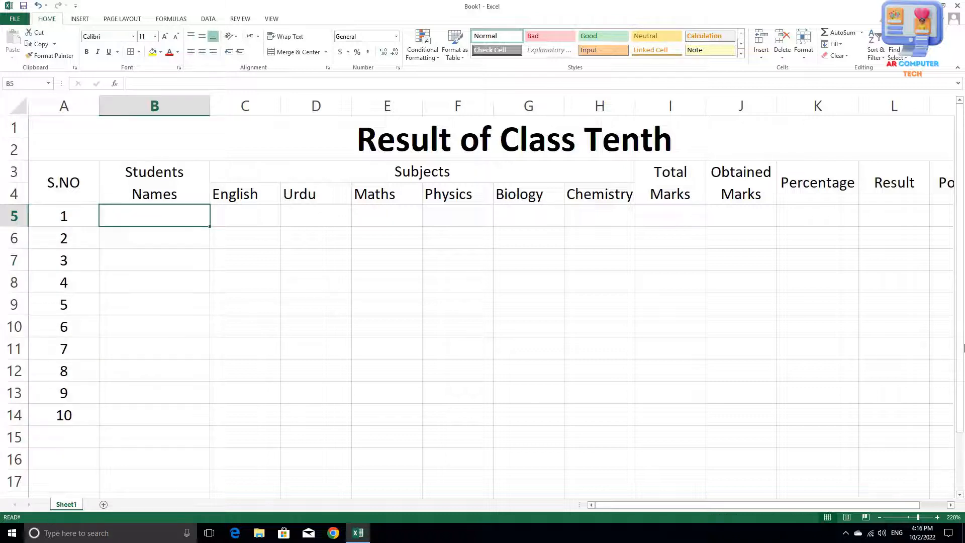
pyautogui.write('Abdul Reh')
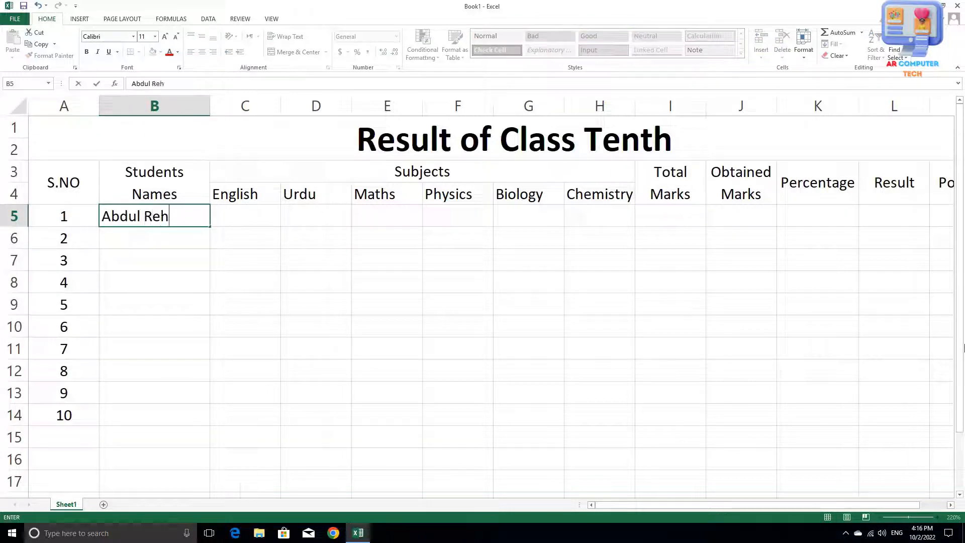
pyautogui.write('man')
pyautogui.press('Return')
pyautogui.write('Sheeraz A')
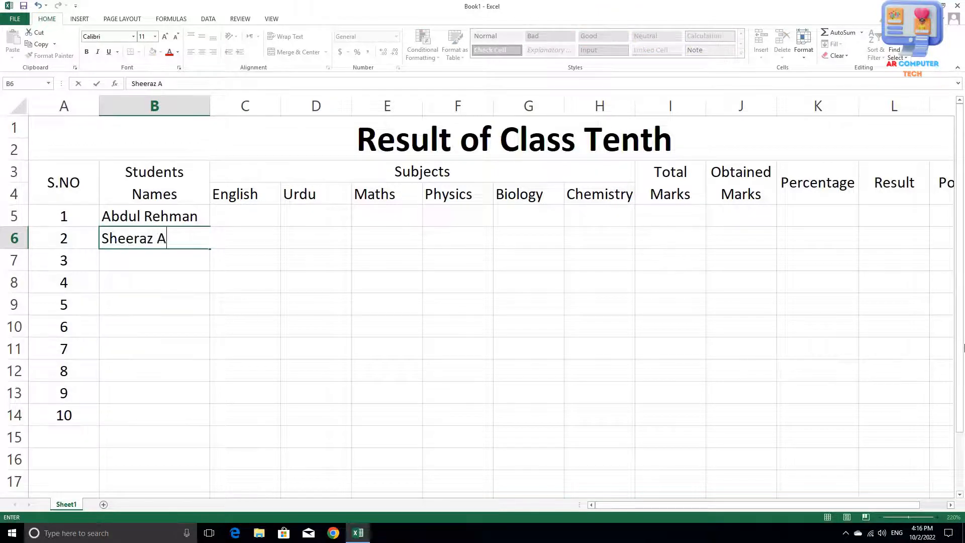
pyautogui.write('hmed')
pyautogui.press('Return')
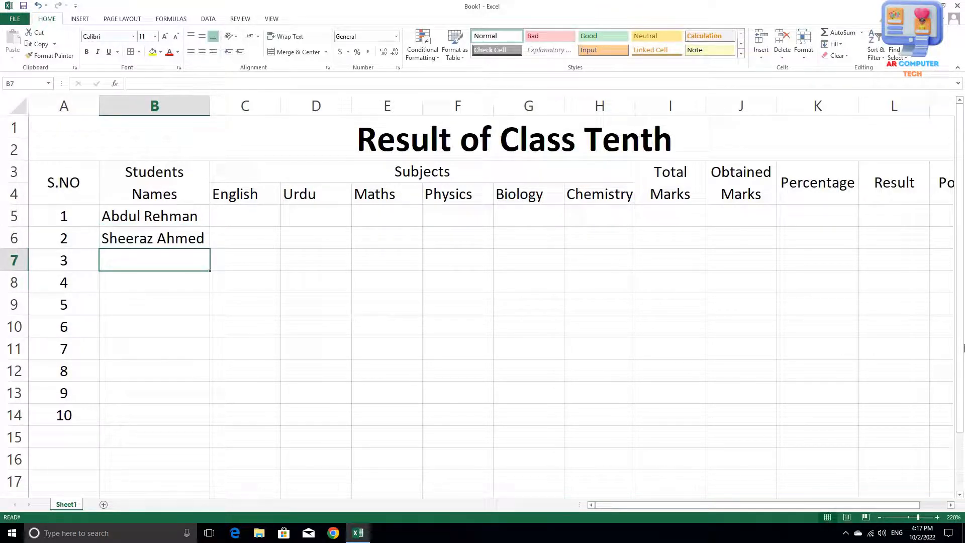
# Step: Enter the names of the third, fourth and fifth students in cells B7 to B9
pyautogui.write('Asadu')
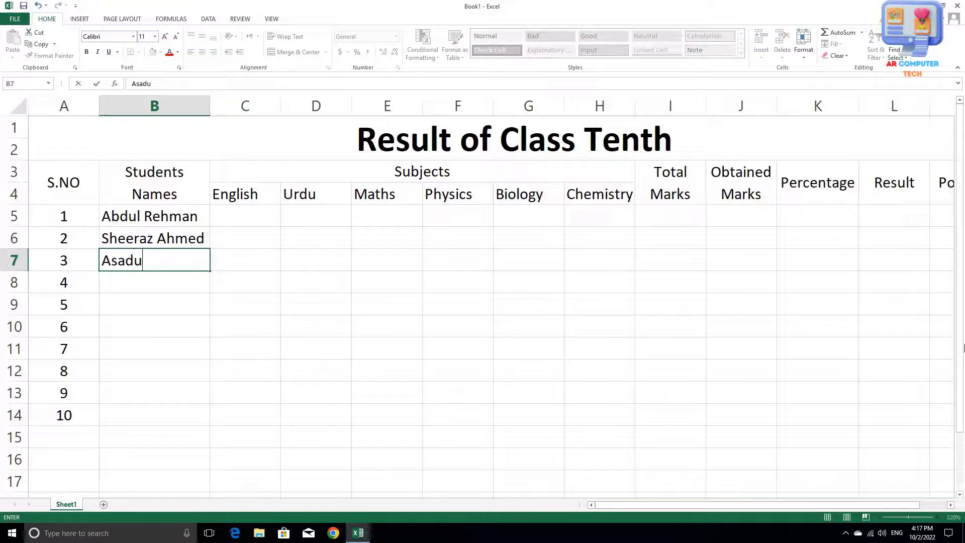
pyautogui.write('llah')
pyautogui.press('Return')
pyautogui.write('Kash')
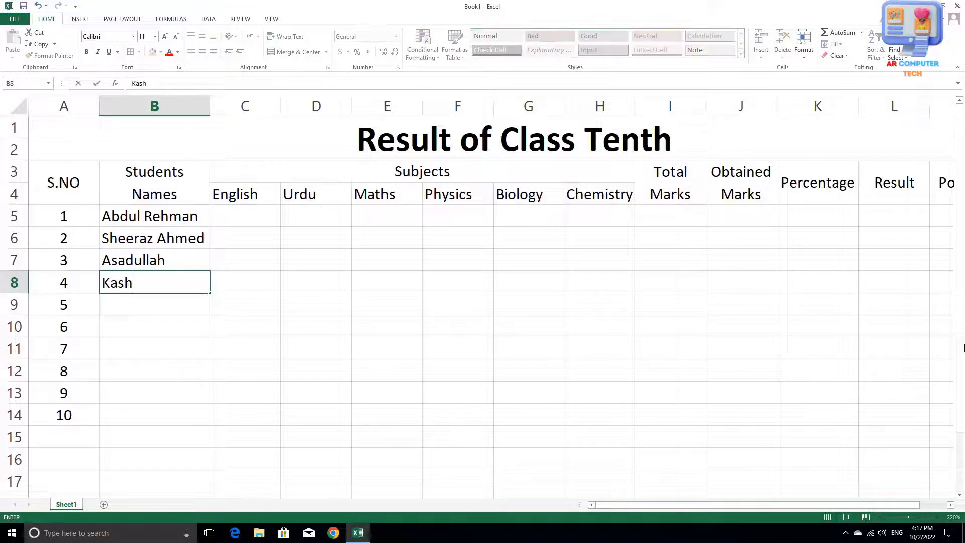
pyautogui.write('if')
pyautogui.press('Return')
pyautogui.write('Kareem')
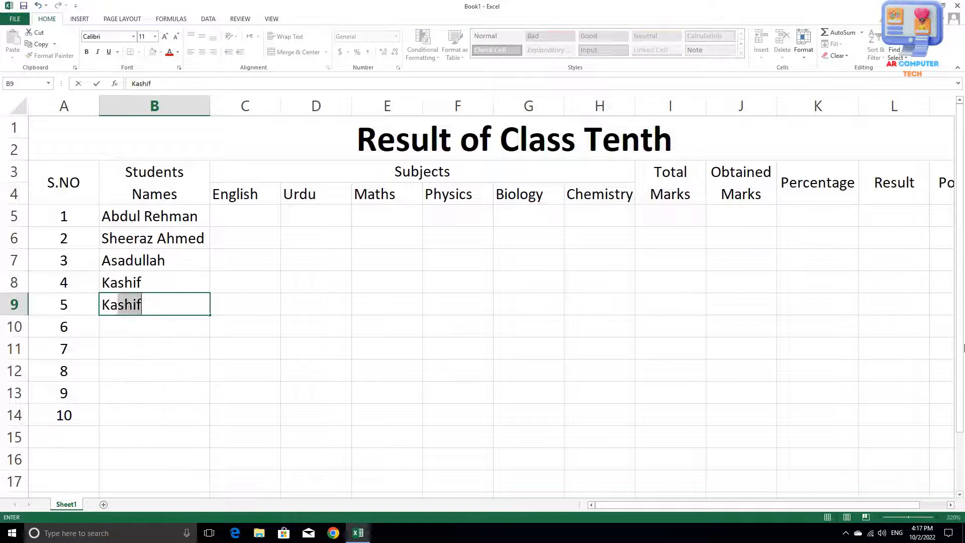
pyautogui.press('Return')
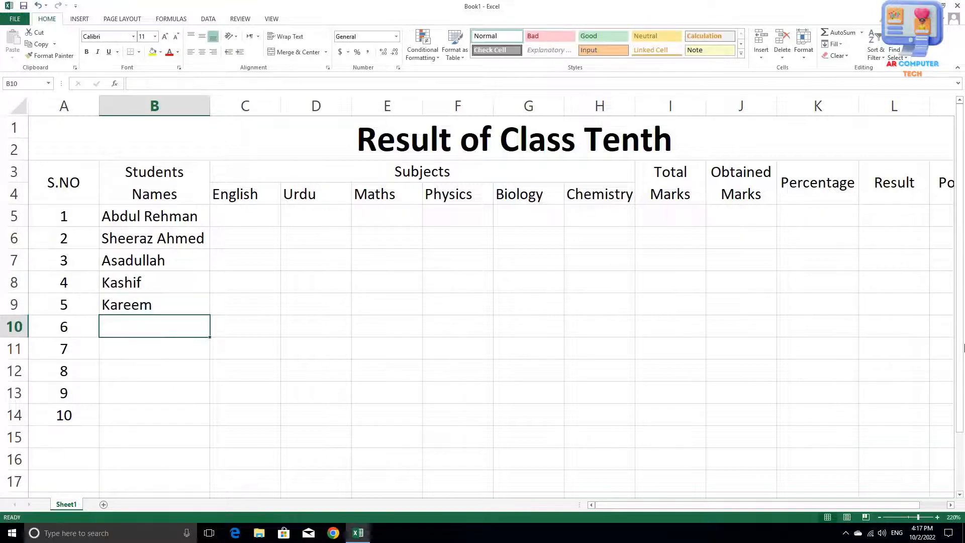
# Step: Enter the names of the sixth and seventh students in cells B10 and B11
pyautogui.write('Gul')
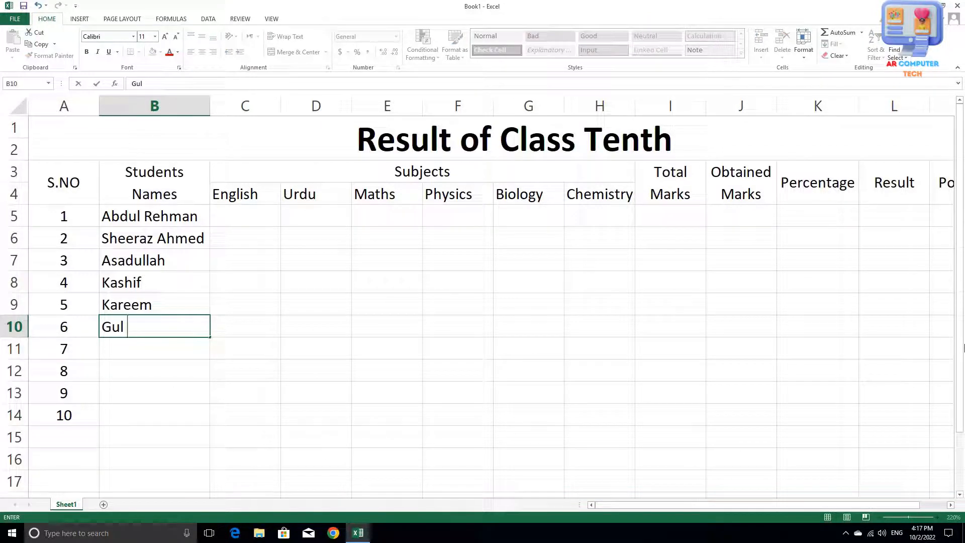
pyautogui.write(' h')
pyautogui.press('BackSpace')
pyautogui.write('Hussain')
pyautogui.press('Return')
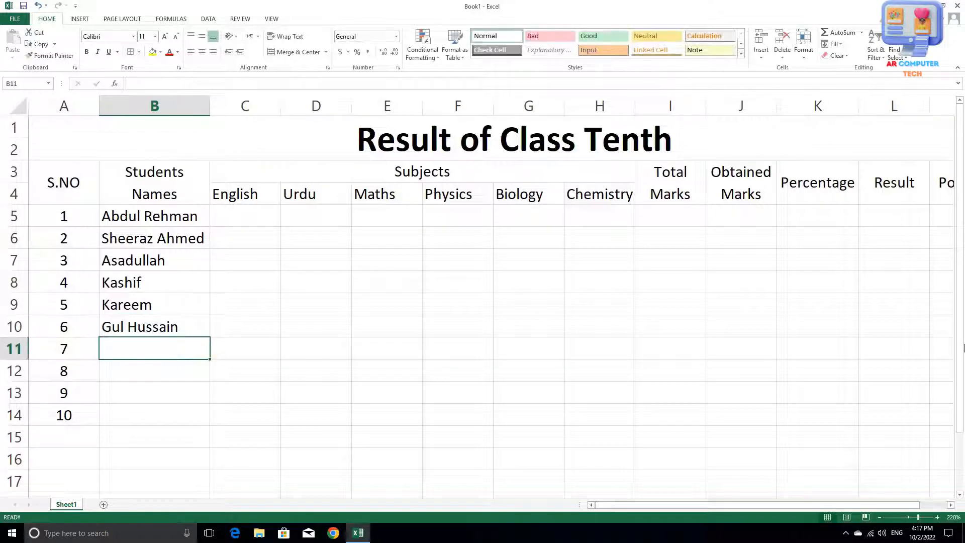
pyautogui.press('Up')
pyautogui.press('Down')
pyautogui.write('Abdi')
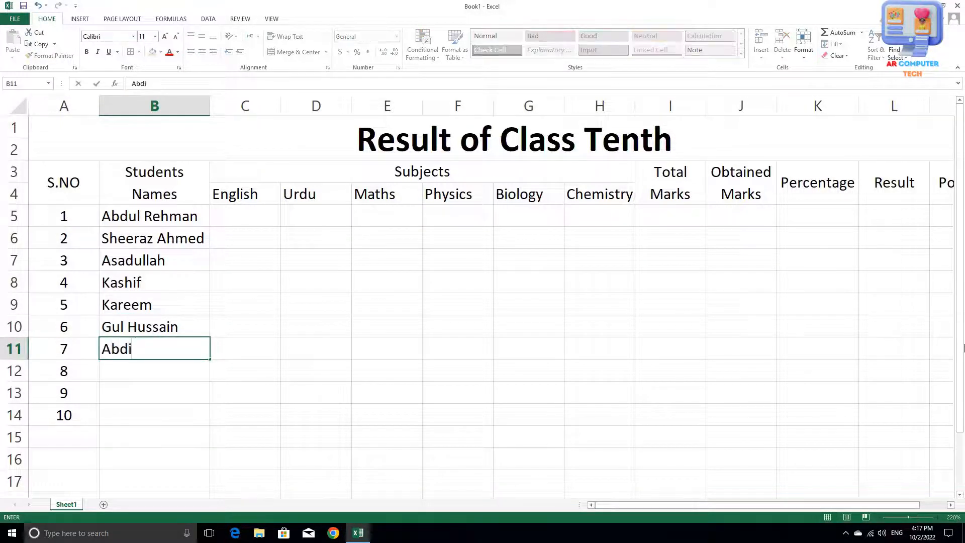
pyautogui.write('l')
pyautogui.press('Return')
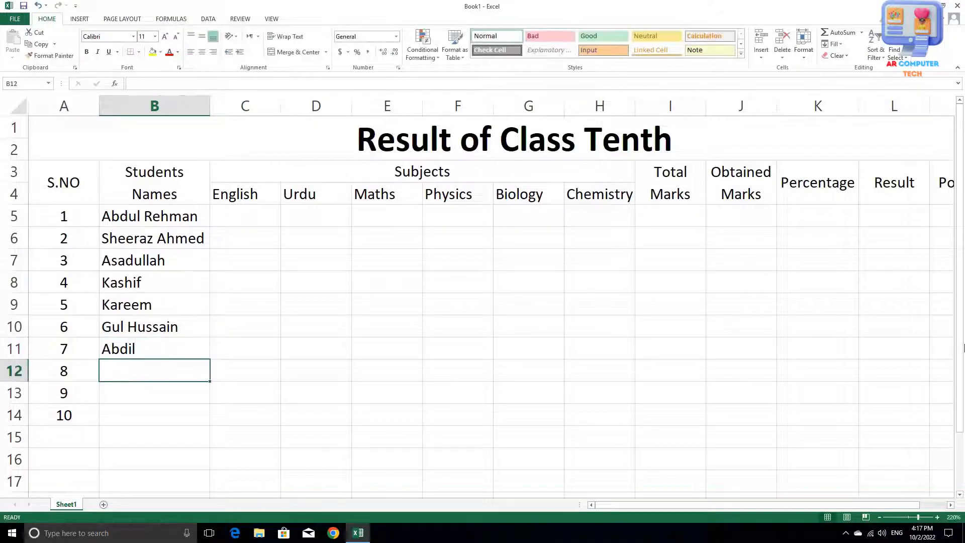
# Step: Enter the eighth student's full name in cell B12
pyautogui.press('Up')
pyautogui.press('Up')
pyautogui.press('Up')
pyautogui.press('Down')
pyautogui.press('Down')
pyautogui.press('Down')
pyautogui.press('Up')
pyautogui.press('Down')
pyautogui.write('Mu')
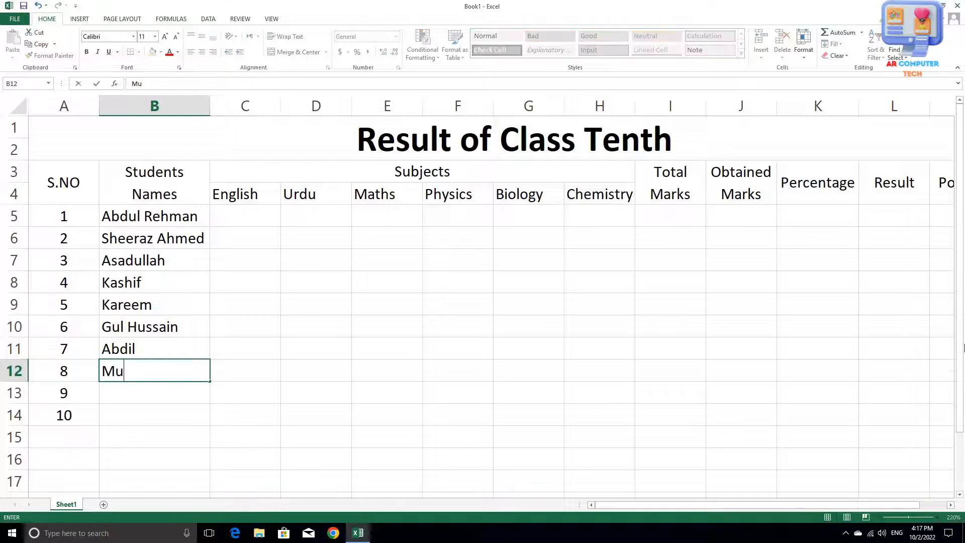
pyautogui.write('hammad Ali')
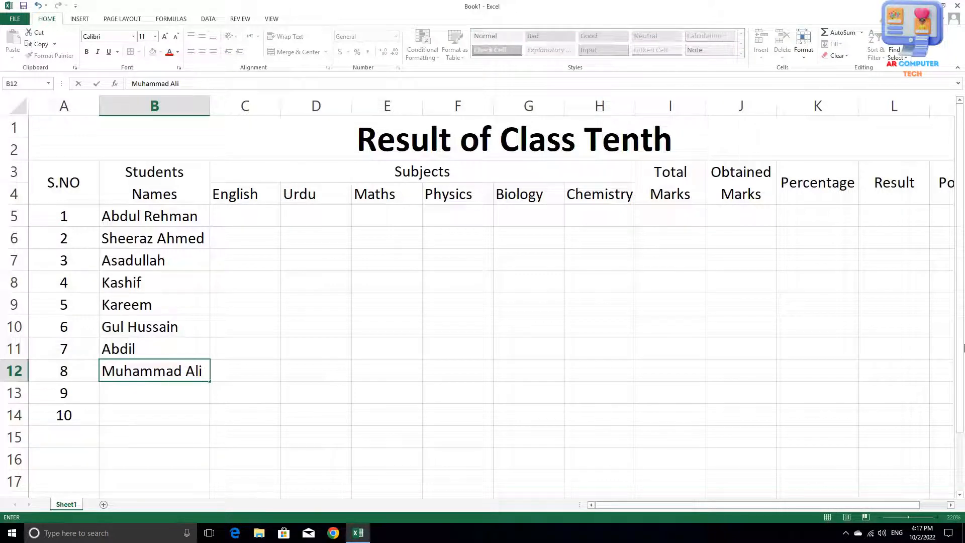
pyautogui.press('Return')
# Step: Enter the ninth student's full name in cell B13
pyautogui.press('Up')
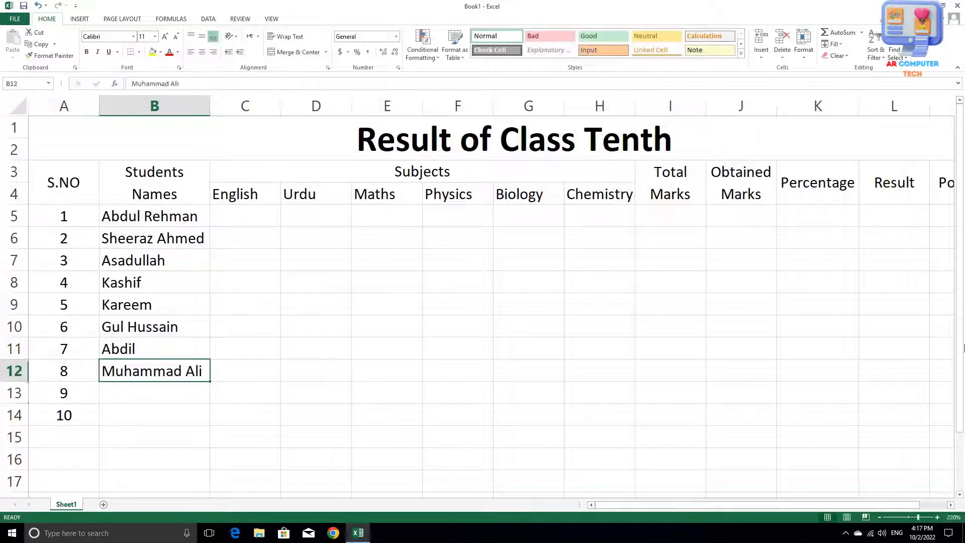
pyautogui.press('Up')
pyautogui.press('Down')
pyautogui.press('Down')
pyautogui.write('Abdul')
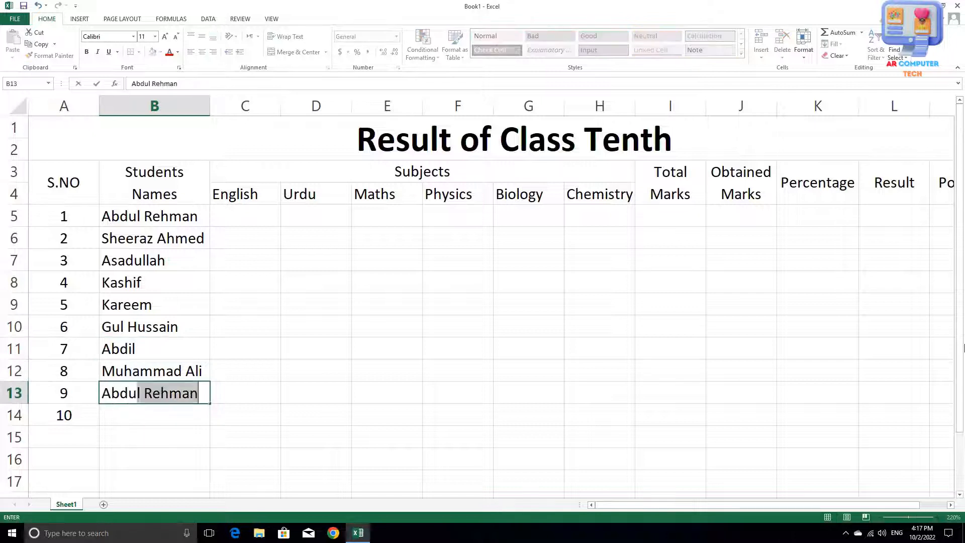
pyautogui.write(' Samd')
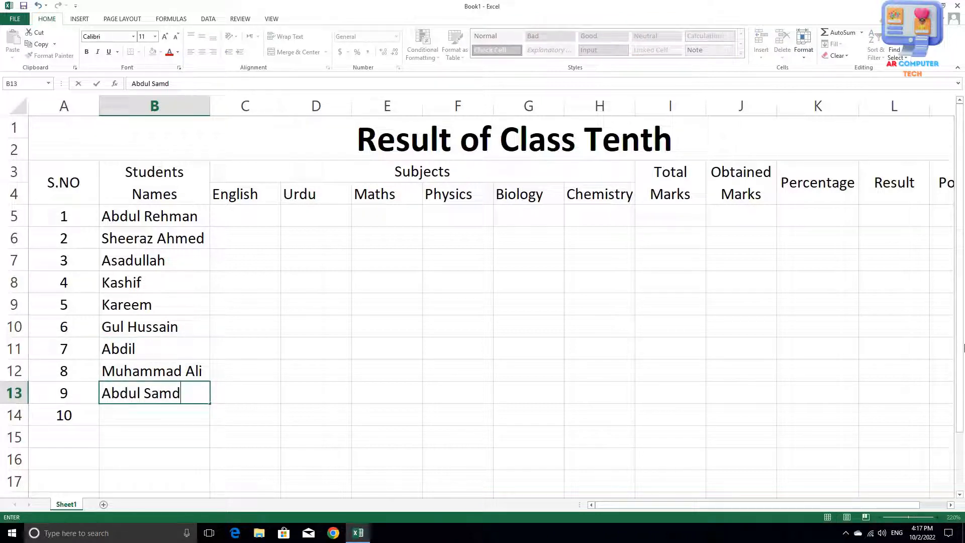
pyautogui.press('Return')
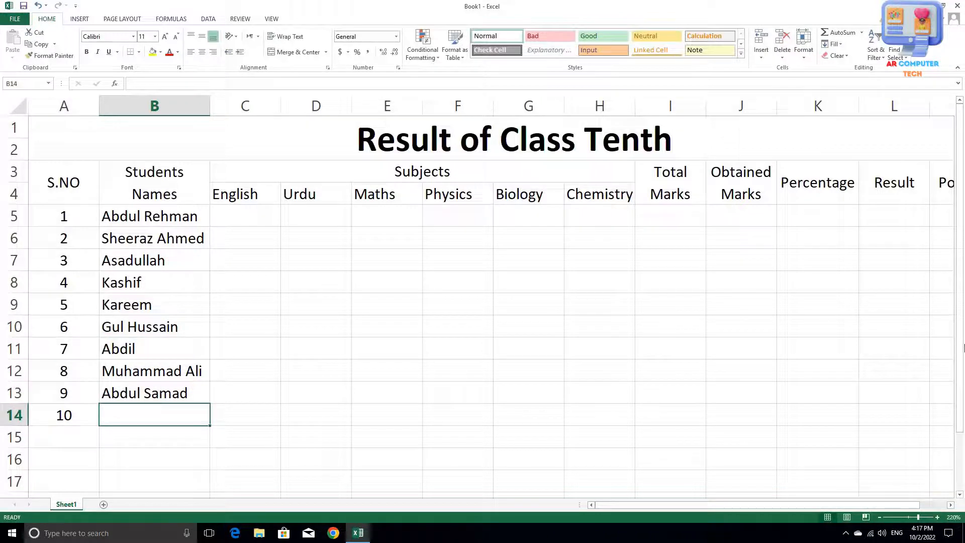
# Step: Enter the tenth student's name in B14 and widen column B so that the "Students Names" heading fits on one line
pyautogui.write('Zoha')
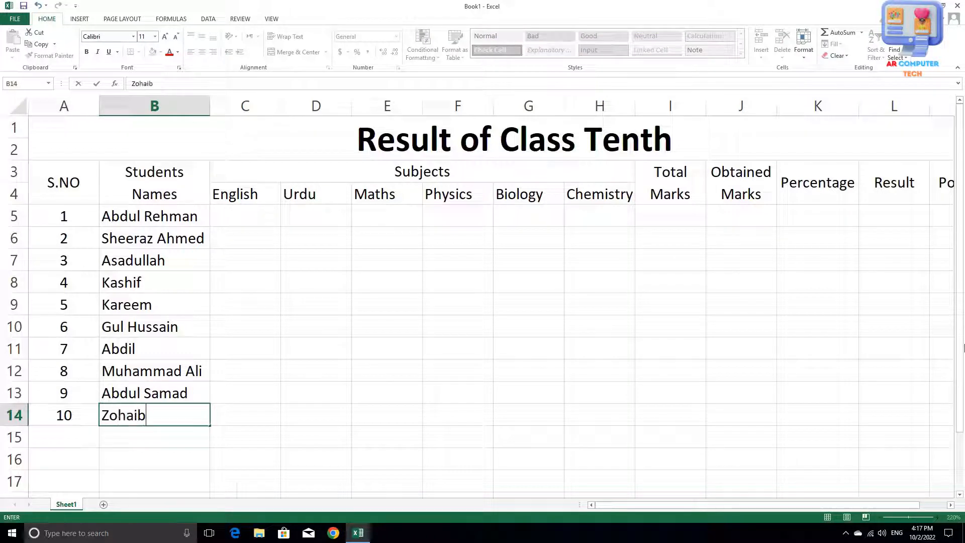
pyautogui.write('ib')
pyautogui.click(176, 195)
pyautogui.moveTo(207, 105); pyautogui.dragTo(218, 105)
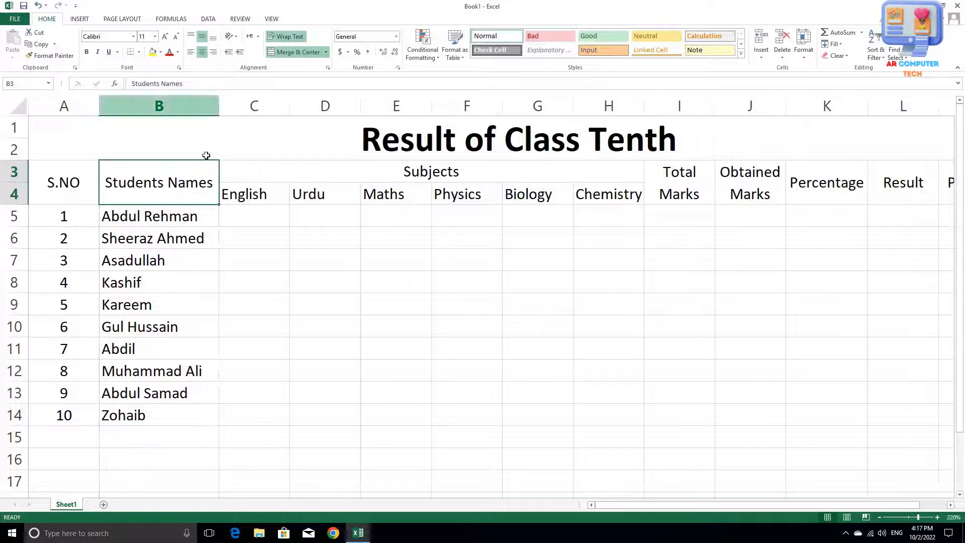
# Step: Enter the English marks 95, 90 and 96 for the first three students in cells C5 to C7
pyautogui.click(243, 212)
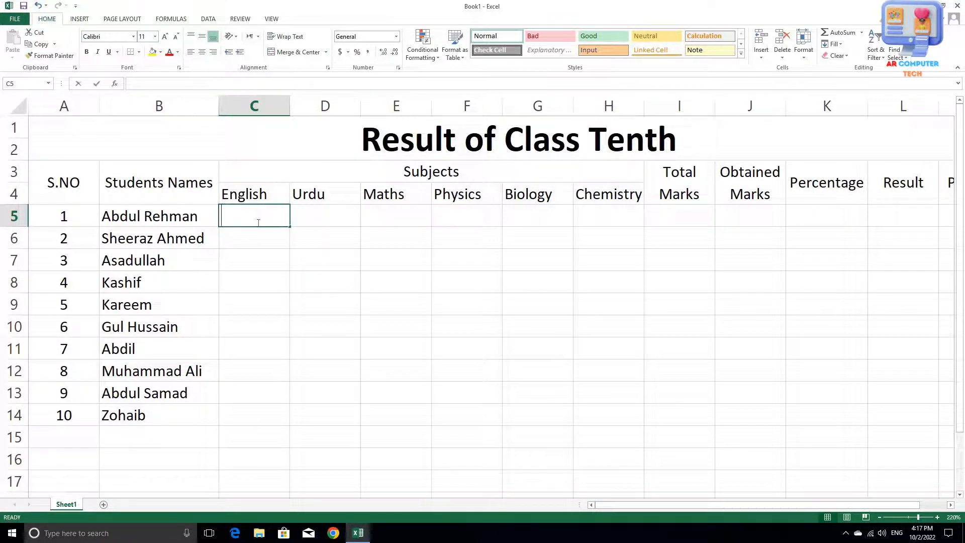
pyautogui.write('95')
pyautogui.press('Return')
pyautogui.write('90')
pyautogui.press('Return')
pyautogui.write('96')
pyautogui.press('Return')
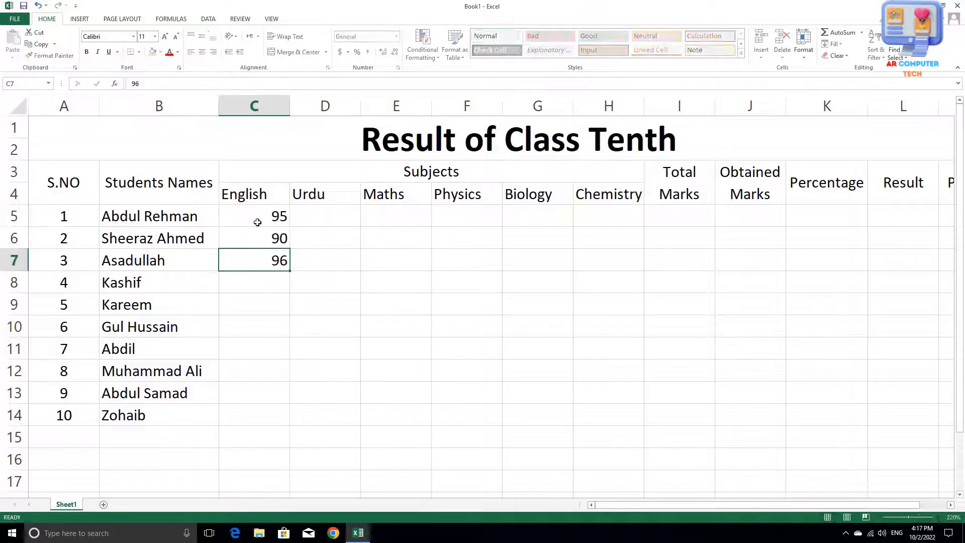
pyautogui.press('Return')
# Step: Enter the English marks 80, 70, 60 and 88 for students four to seven in cells C8 to C11
pyautogui.write('80')
pyautogui.press('Return')
pyautogui.write('70')
pyautogui.press('Return')
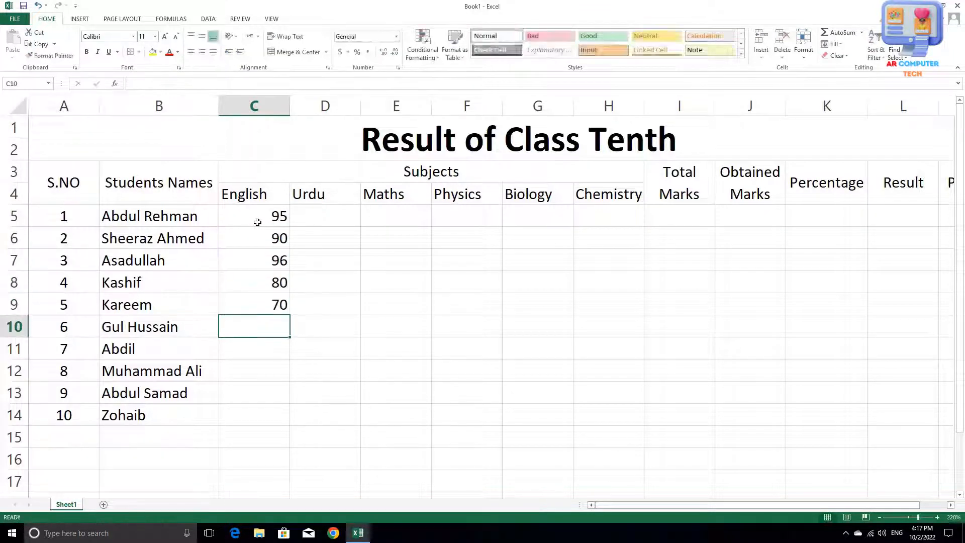
pyautogui.write('60')
pyautogui.press('Return')
pyautogui.write('88')
pyautogui.press('Return')
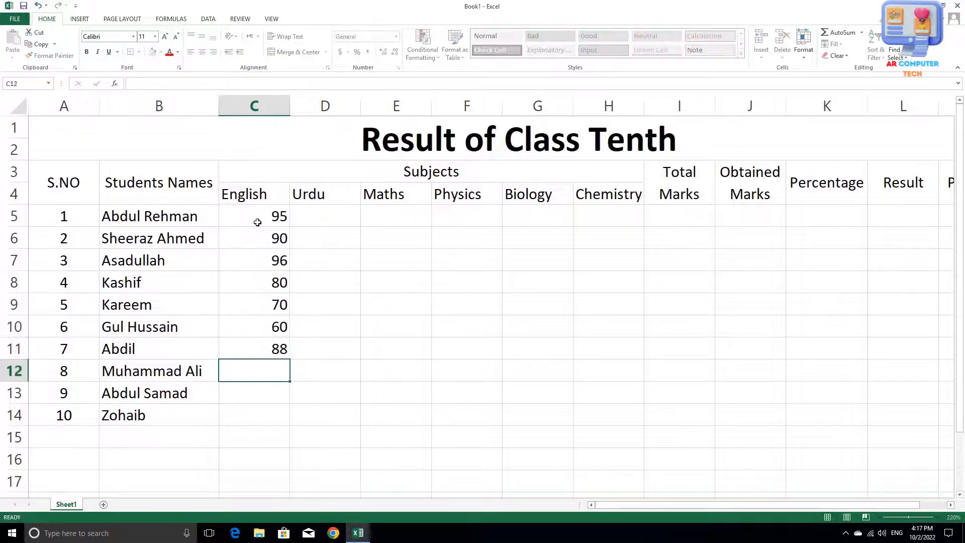
# Step: Enter the English marks 96, 95 and 50 for the last three students in cells C12 to C14
pyautogui.write('96')
pyautogui.press('Return')
pyautogui.write('9')
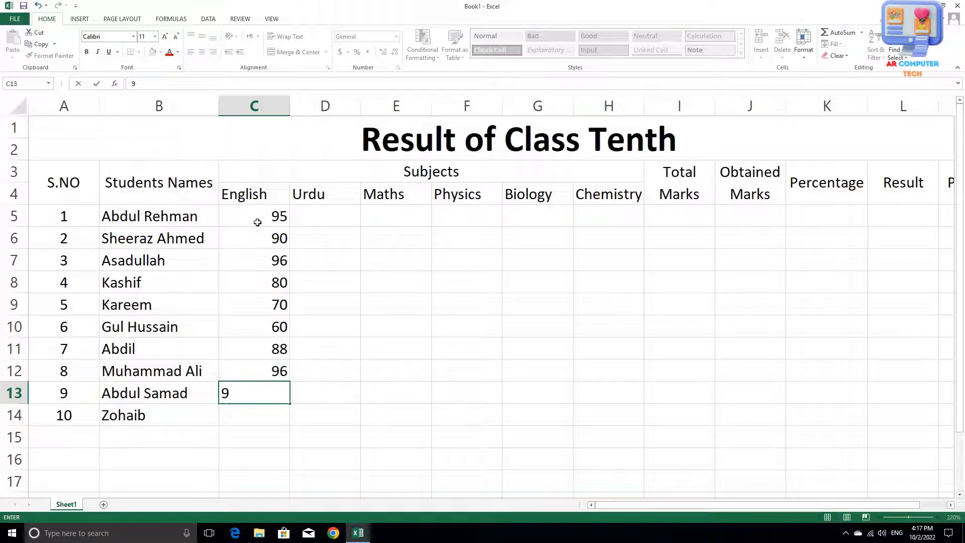
pyautogui.write('95')
pyautogui.press('Return')
pyautogui.write('1')
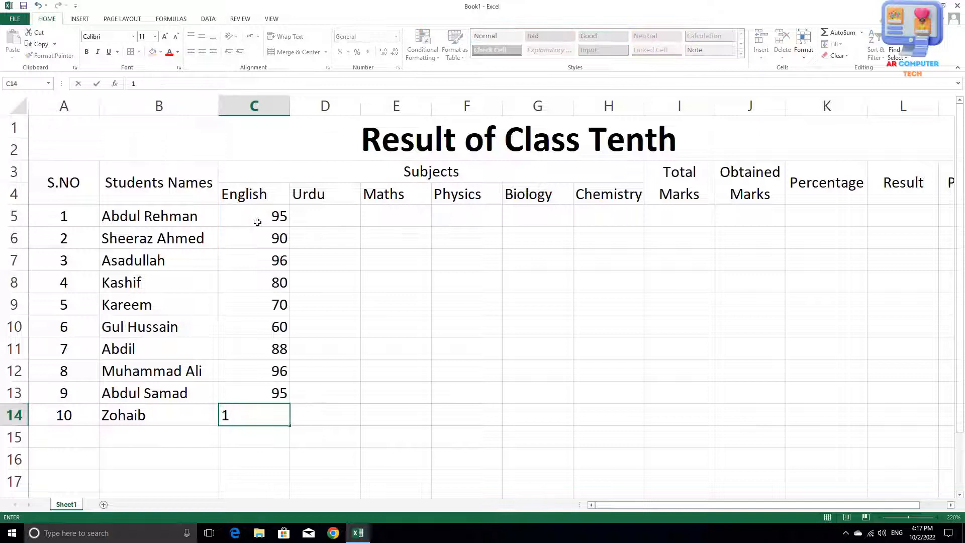
pyautogui.write('0')
pyautogui.press('Tab')
# Step: Enter 85 as the first student's Urdu mark in cell D5
pyautogui.press('Up')
pyautogui.press('Up')
pyautogui.press('Up')
pyautogui.press('Up')
pyautogui.press('Up')
pyautogui.press('Up')
pyautogui.press('Up')
pyautogui.press('Up')
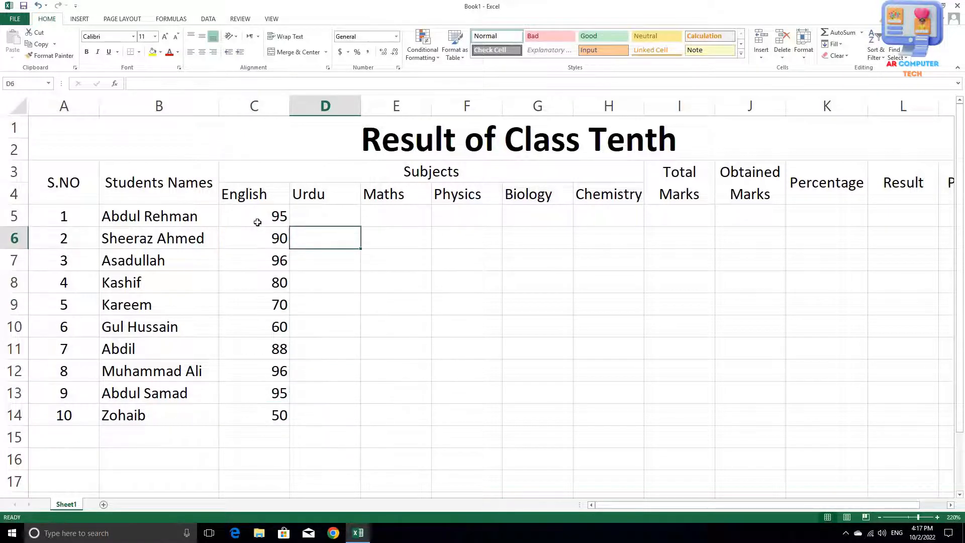
pyautogui.press('Up')
pyautogui.write('1')
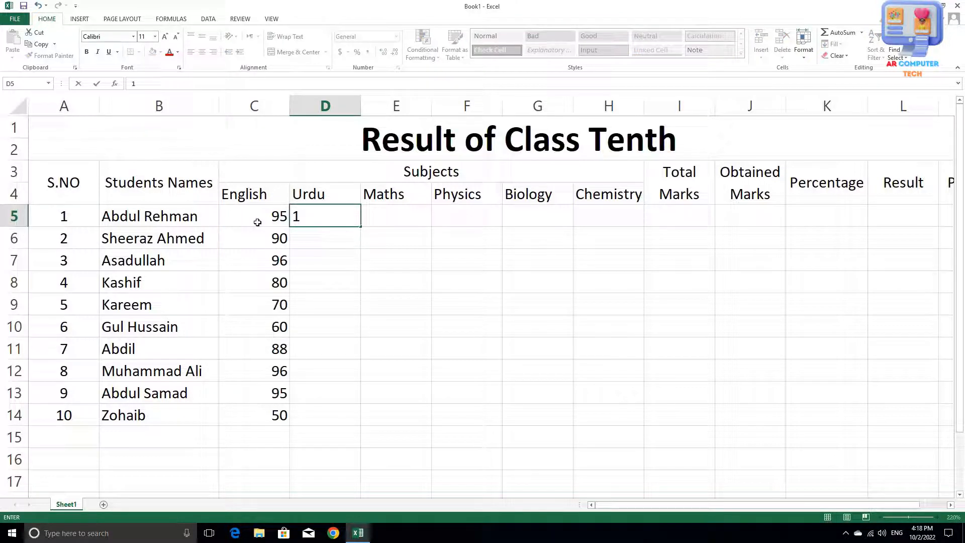
pyautogui.press('BackSpace')
pyautogui.write('85')
pyautogui.press('Return')
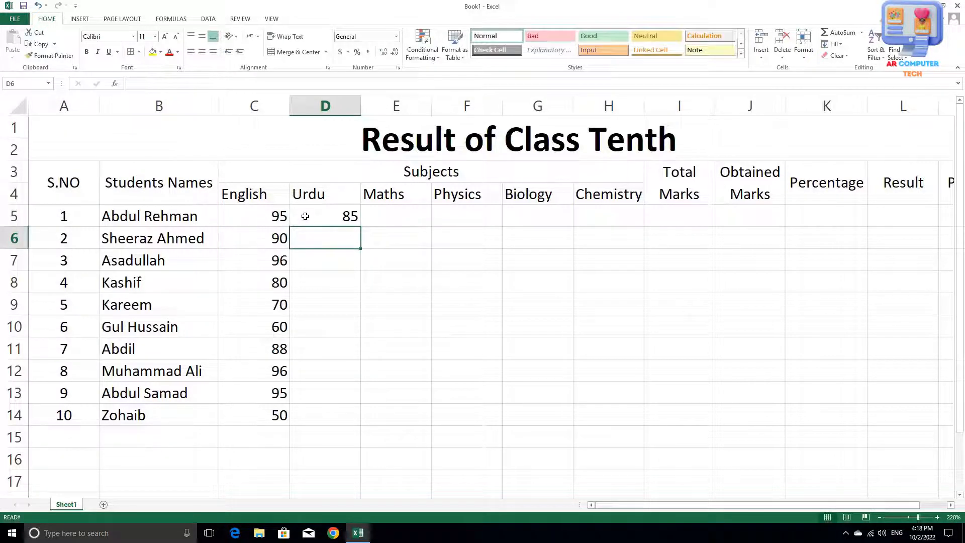
# Step: Enter the Urdu marks 90, 95, 80, 70 and 74 for students two to six in cells D6 to D10
pyautogui.write('90')
pyautogui.press('Return')
pyautogui.write('95')
pyautogui.press('Return')
pyautogui.write('80')
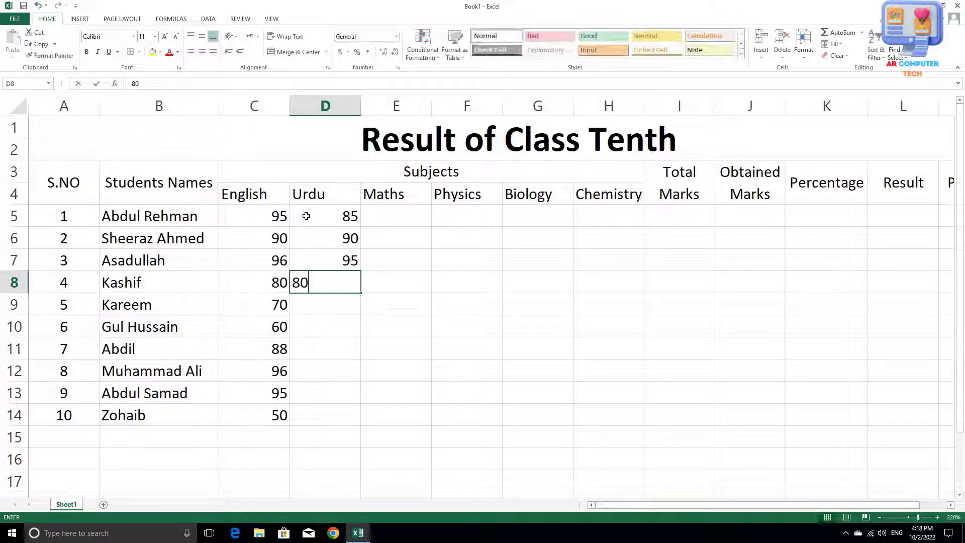
pyautogui.press('Return')
pyautogui.write('70')
pyautogui.press('Return')
pyautogui.write('74')
pyautogui.press('Return')
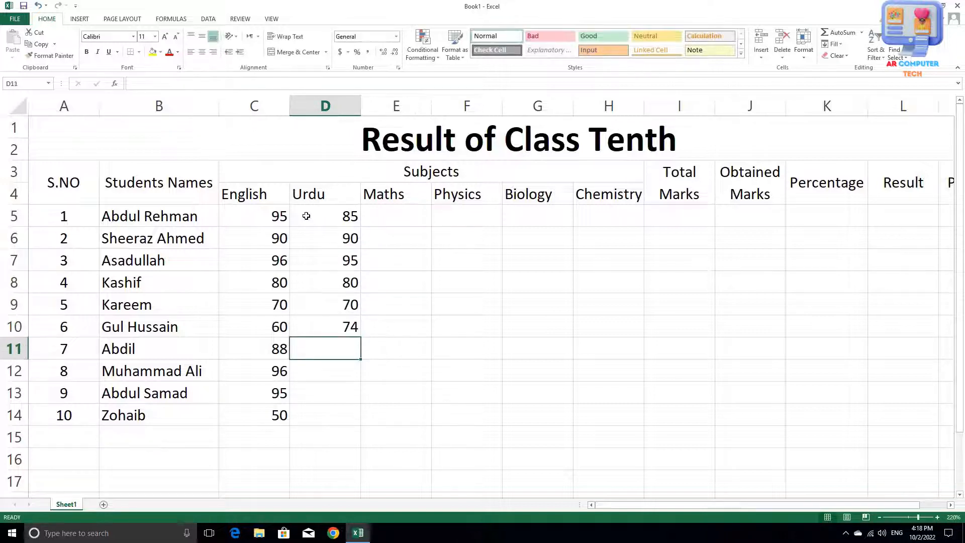
# Step: Enter the Urdu marks 56, 88, 94 and 70 for the last four students in cells D11 to D14
pyautogui.write('56')
pyautogui.press('Return')
pyautogui.write('88')
pyautogui.press('Return')
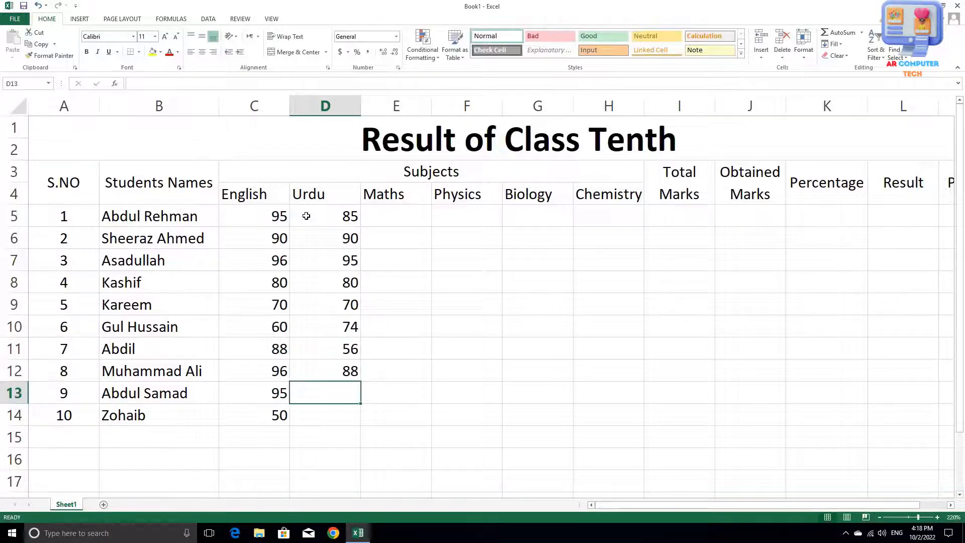
pyautogui.write('94')
pyautogui.press('Return')
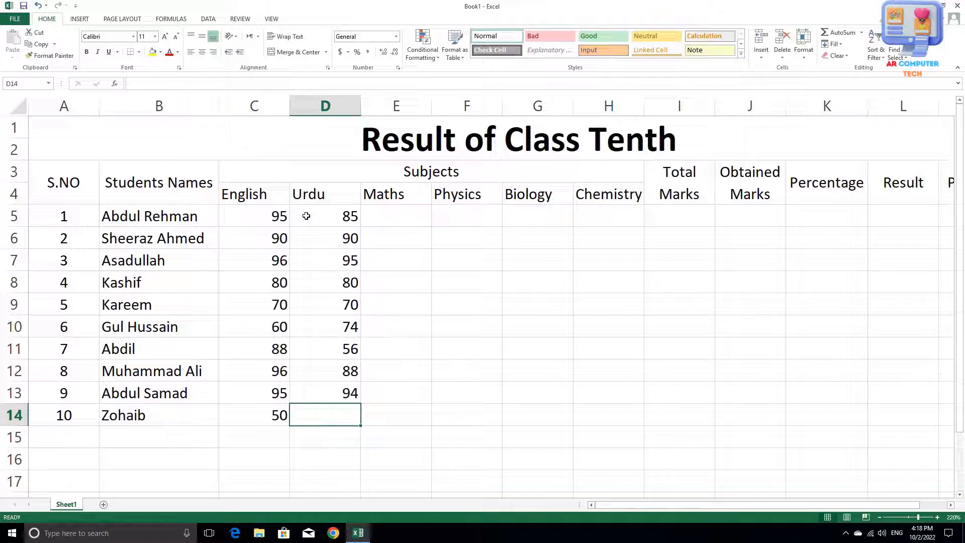
pyautogui.write('70')
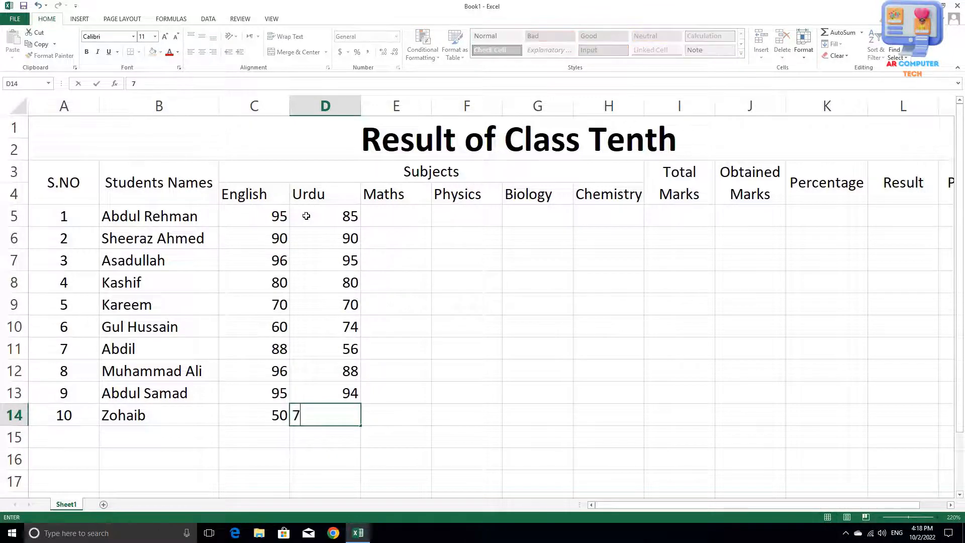
pyautogui.press('Right')
# Step: Enter the Maths marks 95, 88 and 95 for the first three students in cells E5 to E7
pyautogui.press('Up')
pyautogui.press('Up')
pyautogui.press('Up')
pyautogui.press('Up')
pyautogui.press('Up')
pyautogui.press('Up')
pyautogui.press('Up')
pyautogui.press('Up')
pyautogui.press('Up')
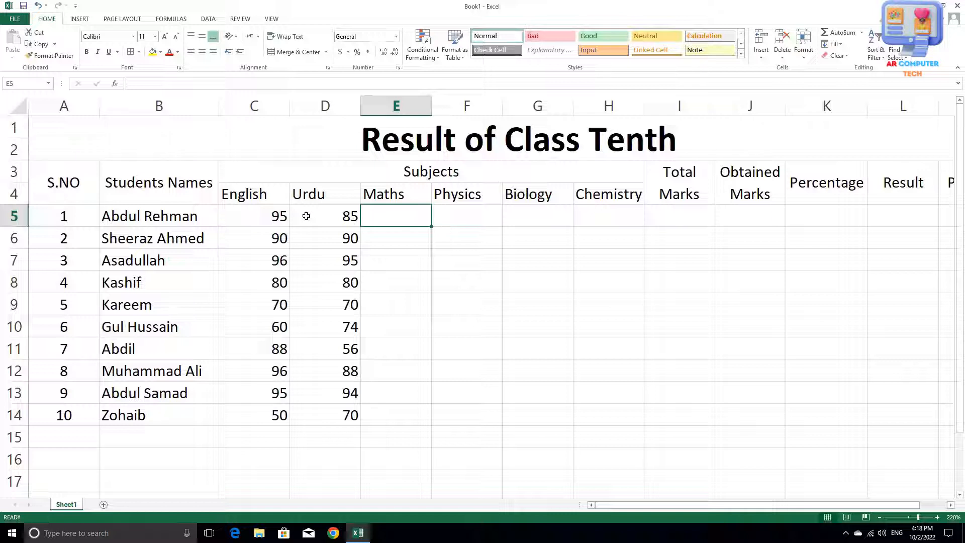
pyautogui.write('8')
pyautogui.press('BackSpace')
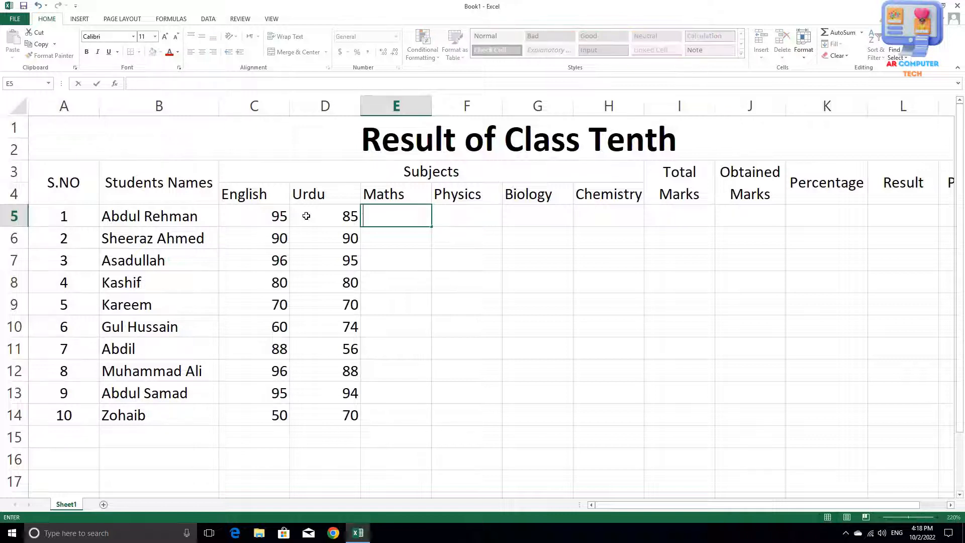
pyautogui.write('95')
pyautogui.press('Return')
pyautogui.write('88')
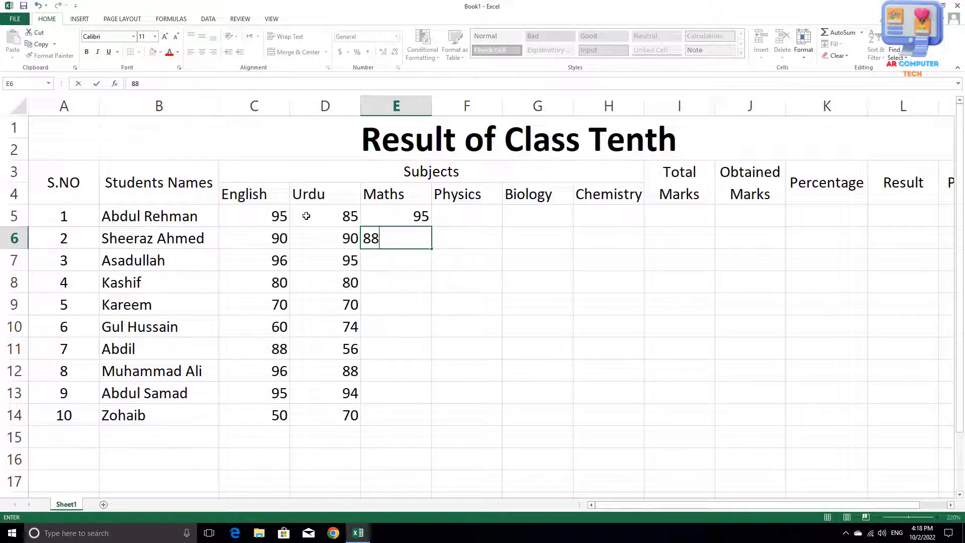
pyautogui.press('Return')
pyautogui.write('95')
pyautogui.press('Return')
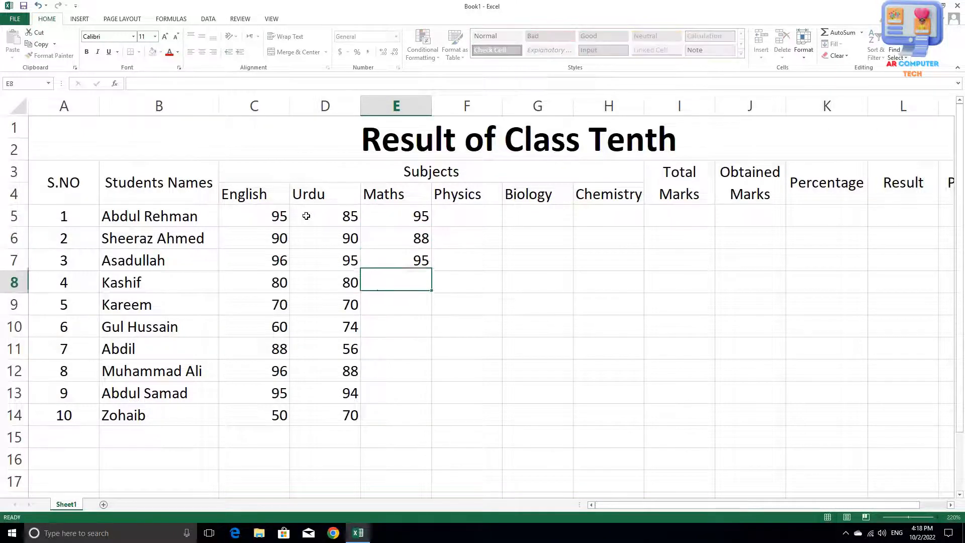
# Step: Enter the Maths marks 96, 98 and 99 for students four to six in cells E8 to E10
pyautogui.write('96')
pyautogui.press('Return')
pyautogui.write('98')
pyautogui.press('Return')
pyautogui.write('9')
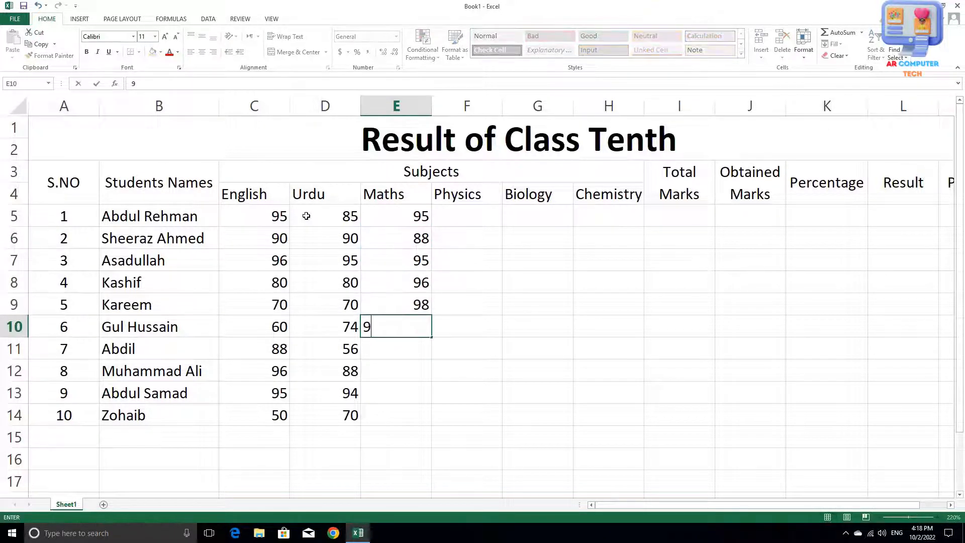
pyautogui.write('9')
pyautogui.press('Return')
# Step: Enter the Maths marks 50, 68, 55 and 99 for the last four students in cells E11 to E14
pyautogui.write('50')
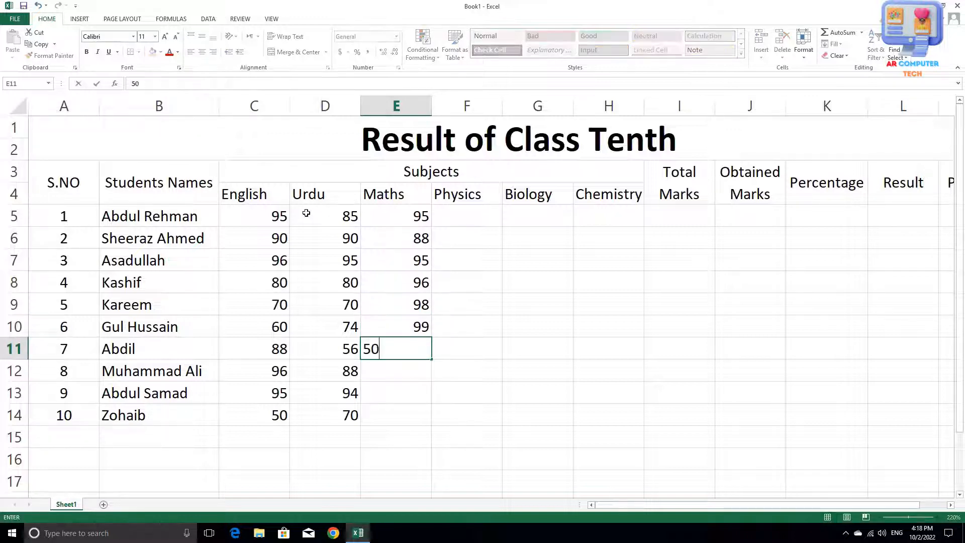
pyautogui.press('Return')
pyautogui.write('68')
pyautogui.press('Return')
pyautogui.write('55')
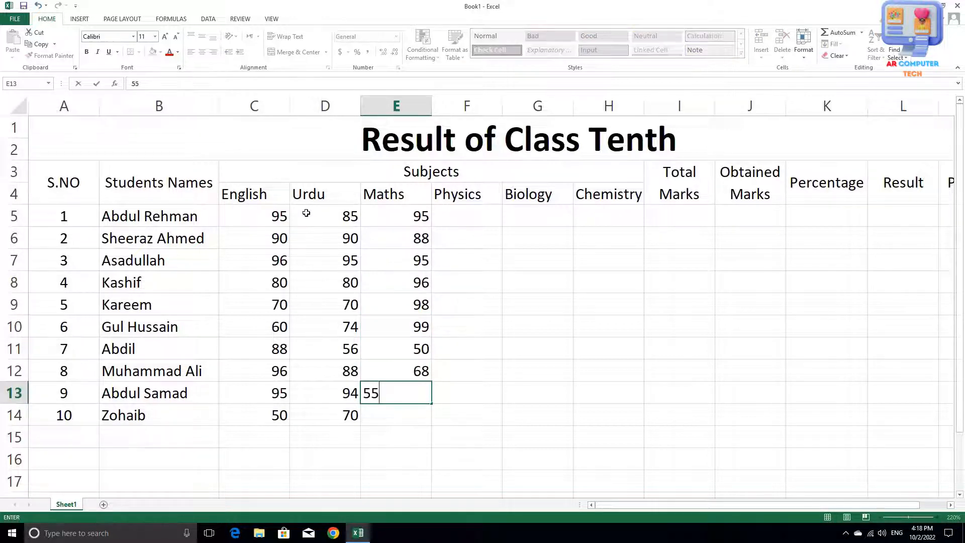
pyautogui.press('Return')
pyautogui.write('99')
pyautogui.press('Tab')
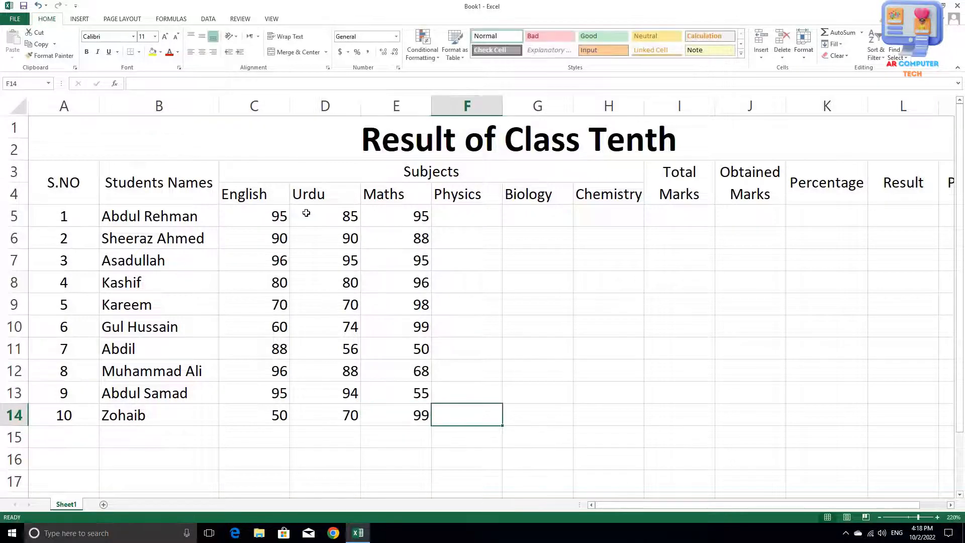
# Step: Enter 100 as the Physics mark for each of the first three students in cells F5 to F7
pyautogui.press('Up')
pyautogui.press('Up')
pyautogui.press('Up')
pyautogui.press('Up')
pyautogui.press('Up')
pyautogui.press('Up')
pyautogui.press('Up')
pyautogui.press('Up')
pyautogui.press('Up')
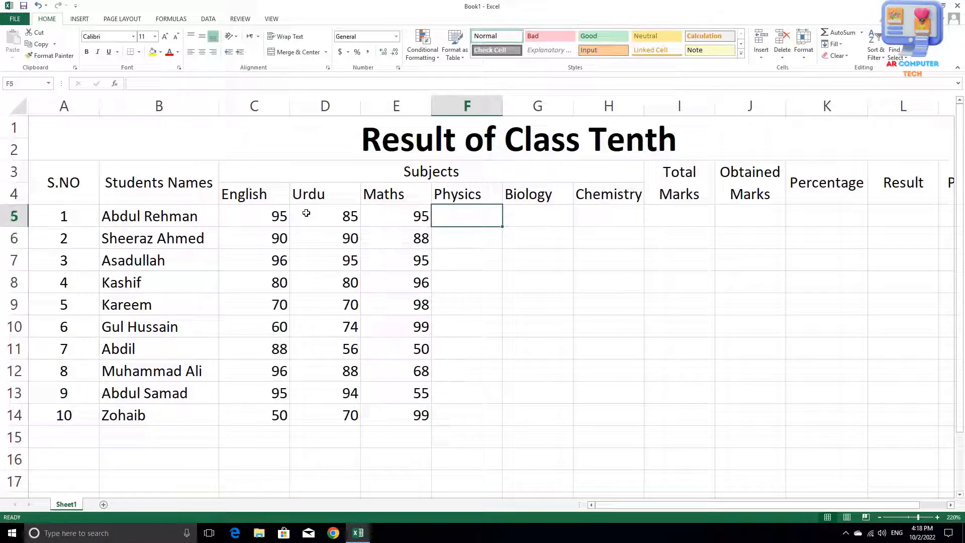
pyautogui.write('100')
pyautogui.press('Return')
pyautogui.write('100')
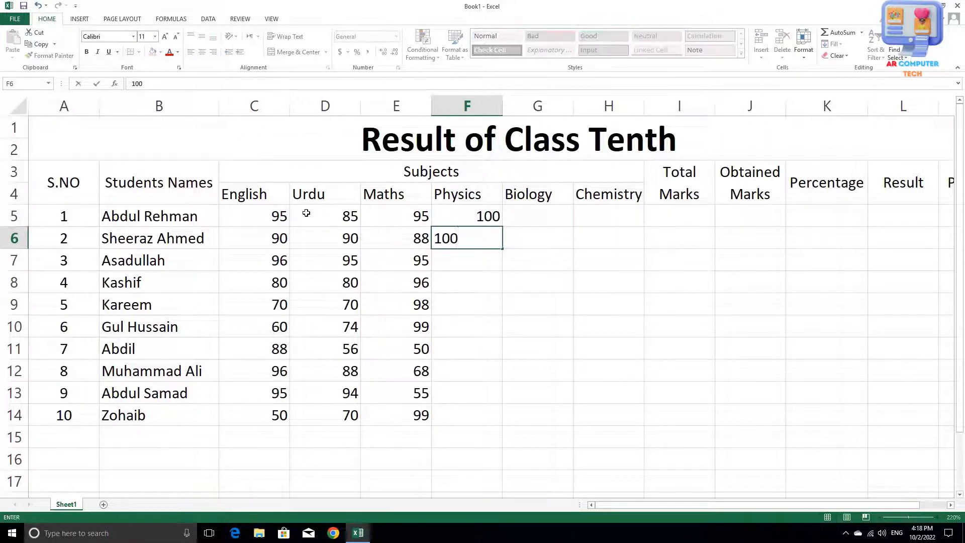
pyautogui.press('Return')
pyautogui.write('100')
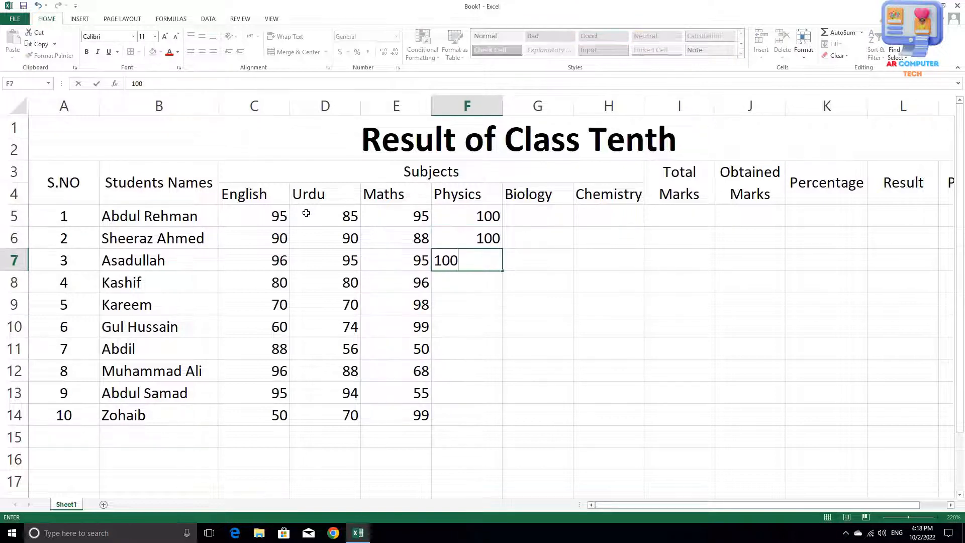
pyautogui.press('Return')
# Step: Enter the Physics marks 95, 96, 98 and 94 for students four to seven in cells F8 to F11
pyautogui.write('95')
pyautogui.press('Return')
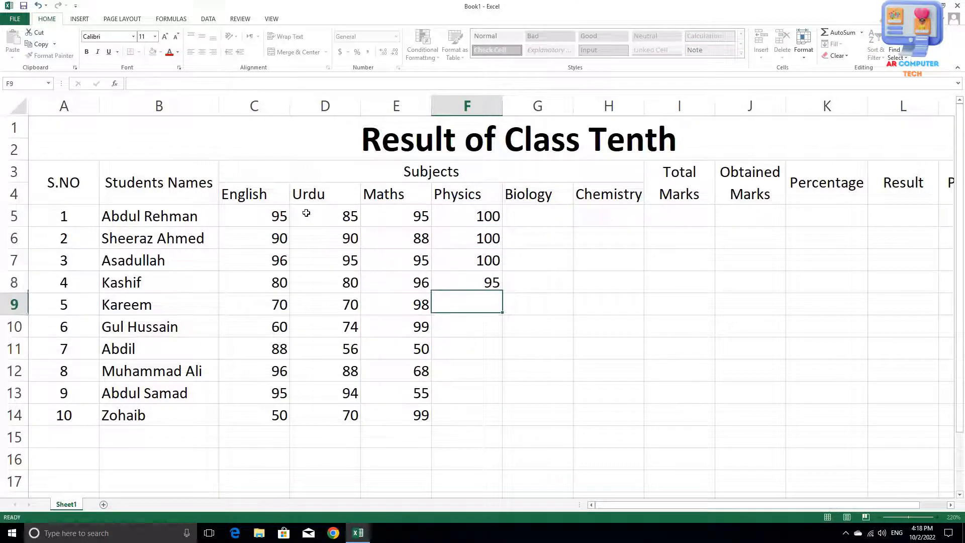
pyautogui.write('96')
pyautogui.press('Return')
pyautogui.write('98')
pyautogui.press('Return')
pyautogui.write('941')
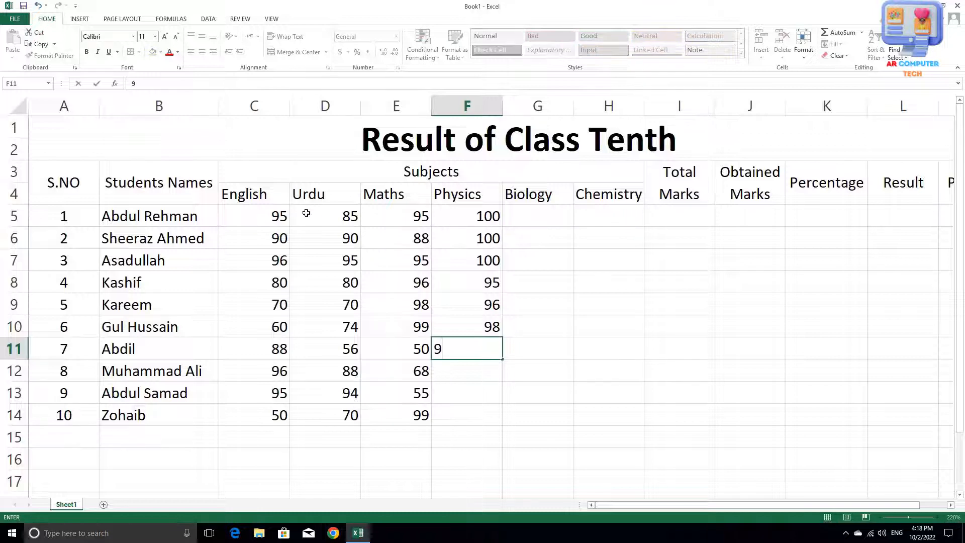
pyautogui.press('Return')
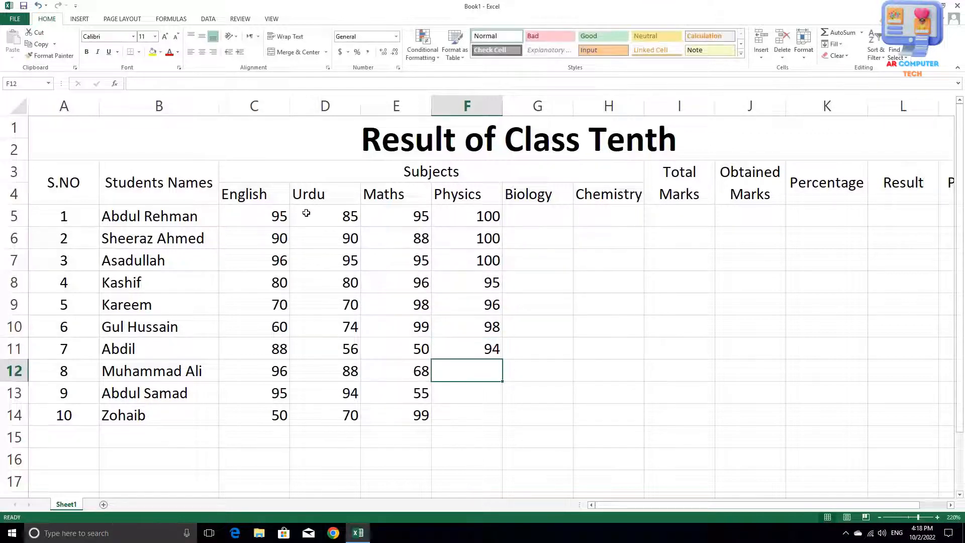
# Step: Enter the Physics marks 55, 90 and 87 for the last three students in cells F12 to F14
pyautogui.write('55')
pyautogui.press('Return')
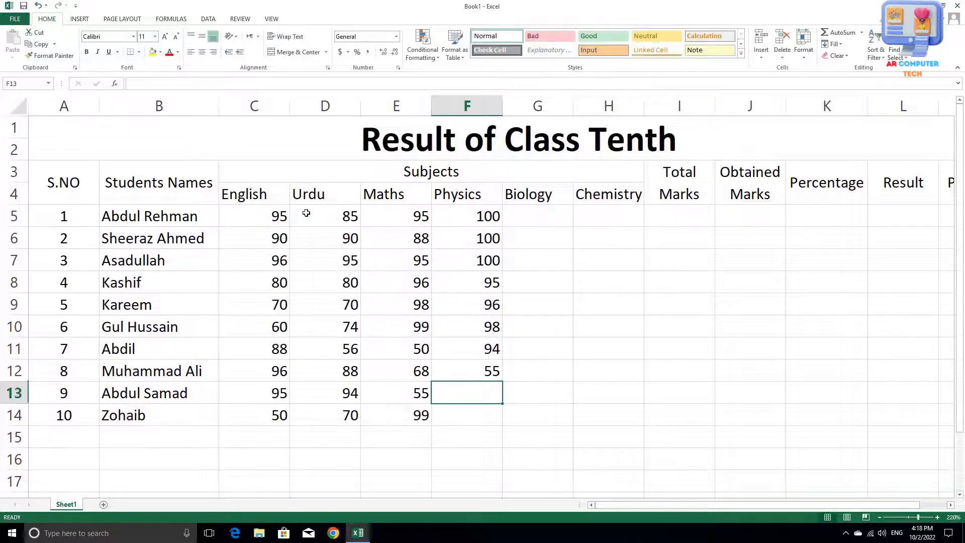
pyautogui.write('90')
pyautogui.press('Return')
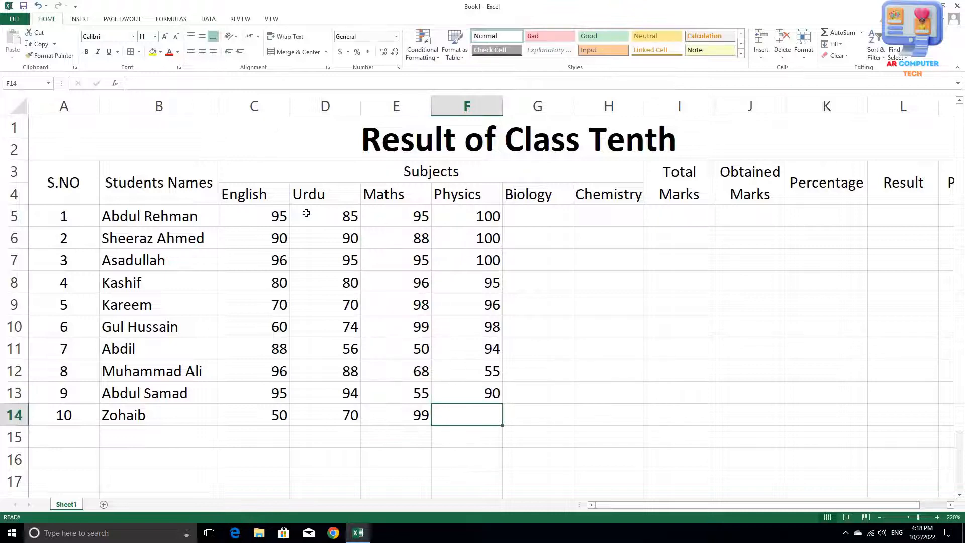
pyautogui.write('87')
pyautogui.press('Right')
# Step: Enter the Biology marks 95, 96 and 97 for the first three students in cells G5 to G7
pyautogui.press('Up')
pyautogui.press('Up')
pyautogui.press('Up')
pyautogui.press('Up')
pyautogui.press('Up')
pyautogui.press('Up')
pyautogui.press('Up')
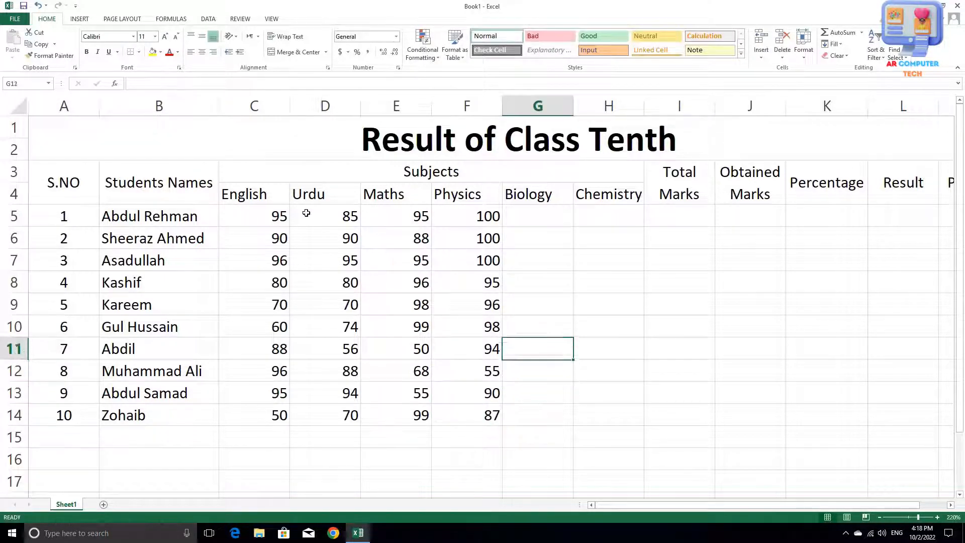
pyautogui.press('Up')
pyautogui.press('Up')
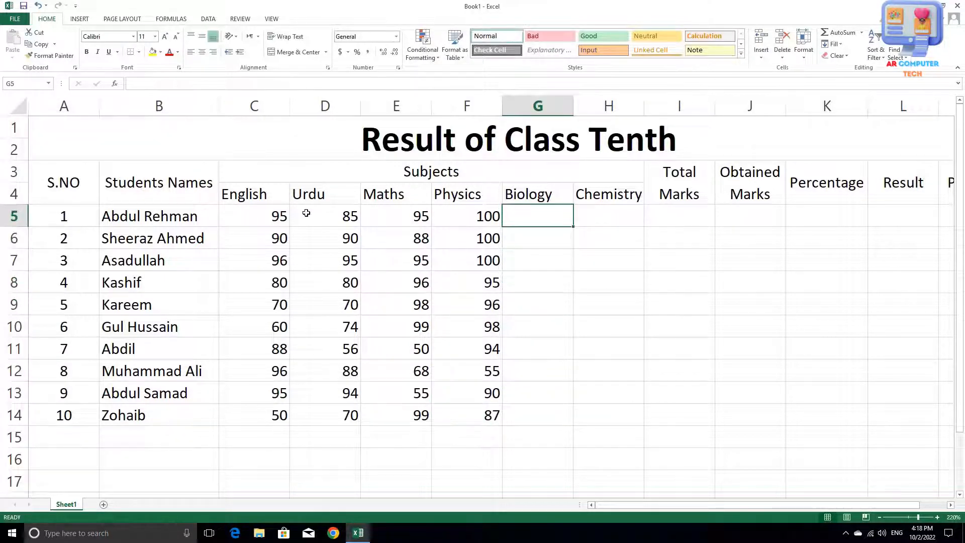
pyautogui.write('95')
pyautogui.press('Return')
pyautogui.write('96')
pyautogui.press('Return')
pyautogui.write('97')
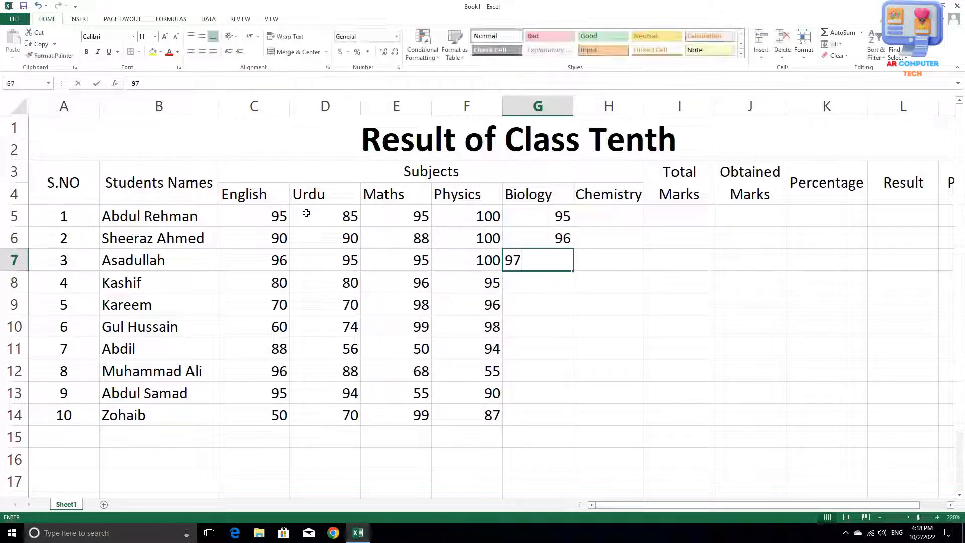
pyautogui.press('Return')
# Step: Enter the Biology marks 98, 55 and 58 for students four to six in cells G8 to G10
pyautogui.write('98')
pyautogui.press('Return')
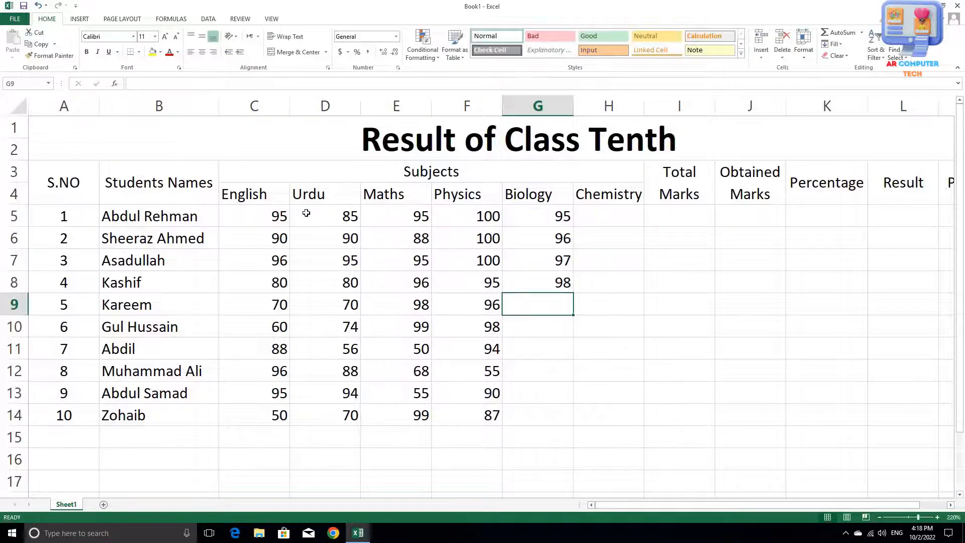
pyautogui.write('55')
pyautogui.press('Return')
pyautogui.write('58')
pyautogui.press('Return')
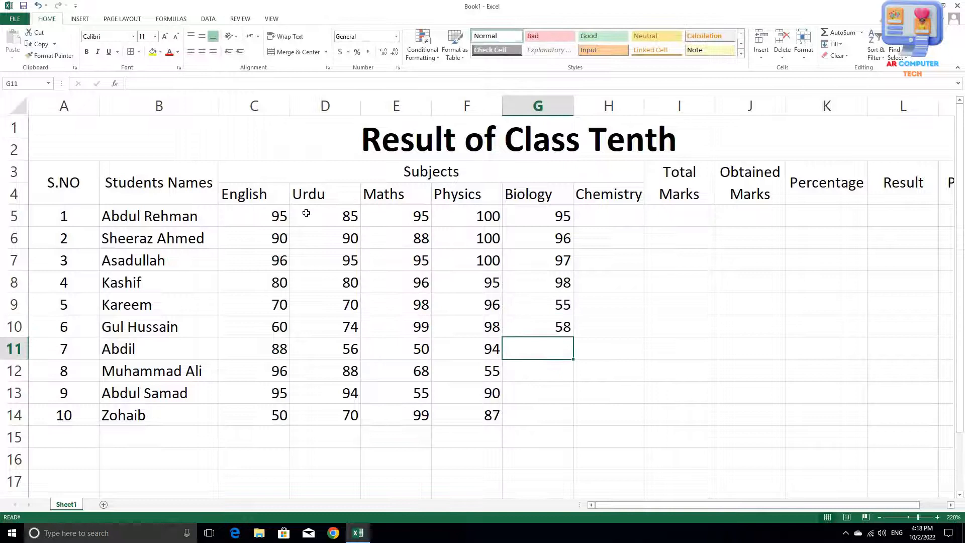
# Step: Enter the Biology marks 68 and 78 for students seven and eight in cells G11 and G12
pyautogui.write('68')
pyautogui.press('Return')
pyautogui.write('78')
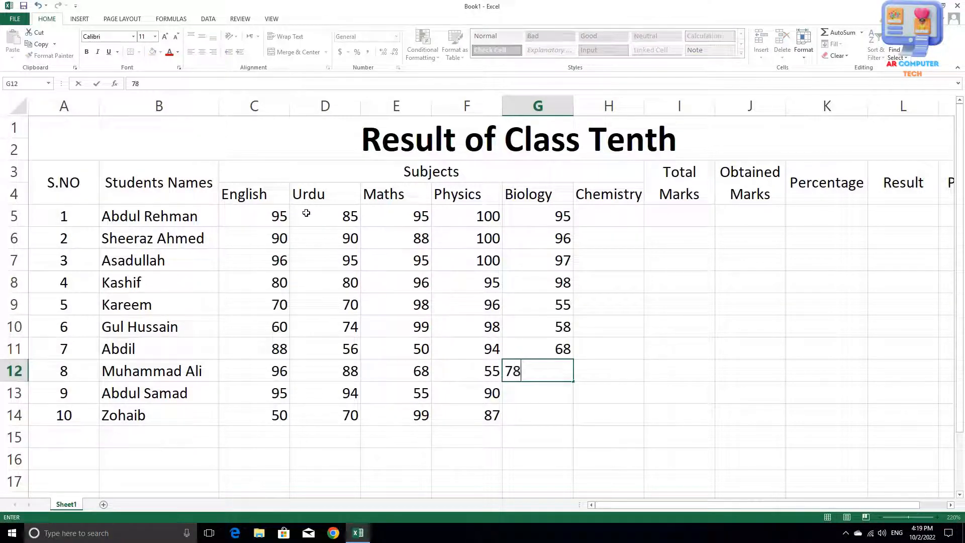
pyautogui.press('Return')
pyautogui.press('Up')
pyautogui.press('Down')
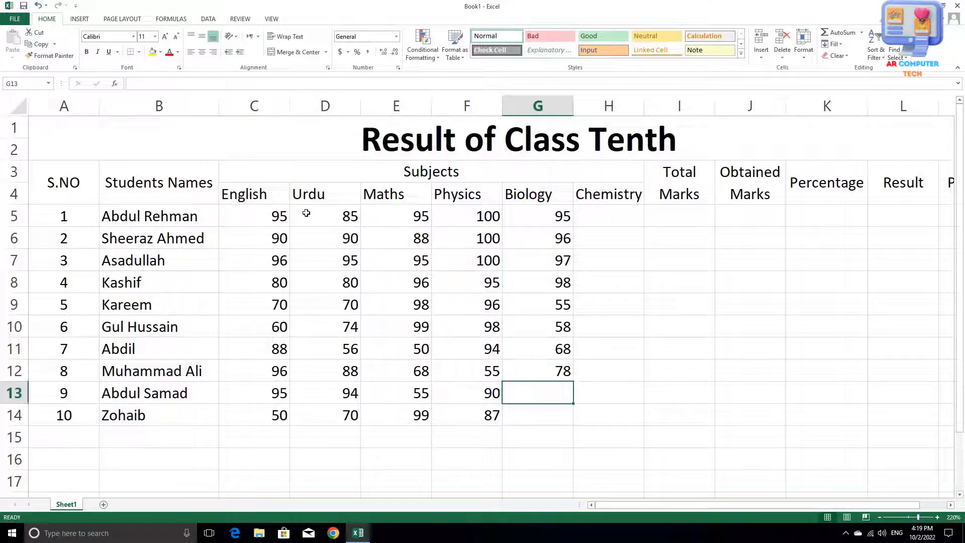
# Step: Enter the Biology marks 66 and 60 for the last two students in cells G13 and G14
pyautogui.write('1')
pyautogui.press('BackSpace')
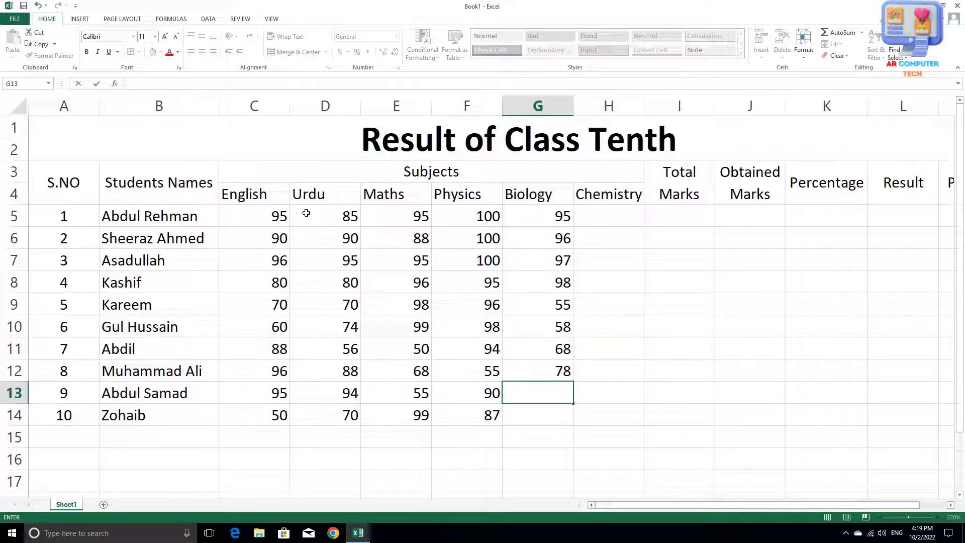
pyautogui.write('66')
pyautogui.press('Tab')
pyautogui.press('Down')
pyautogui.press('Left')
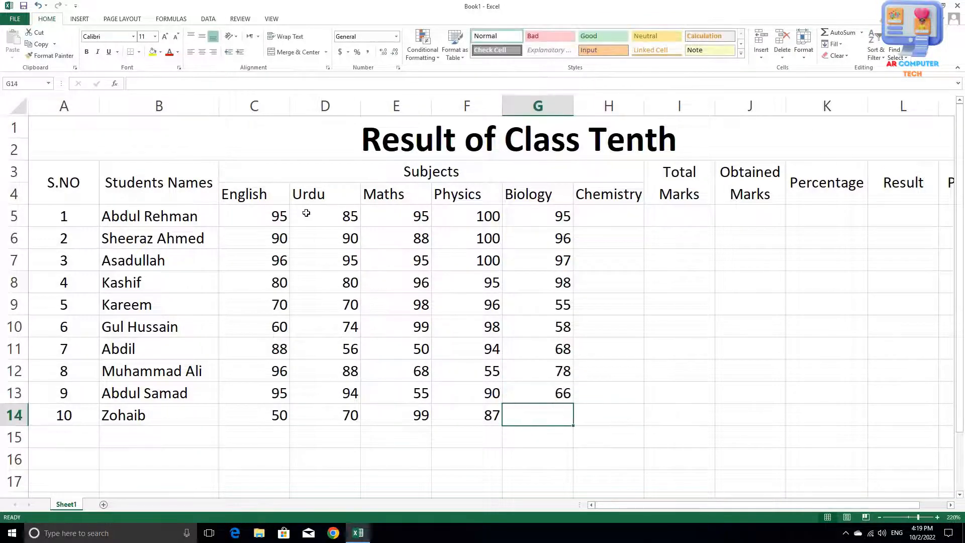
pyautogui.press('Up')
pyautogui.press('Down')
pyautogui.write('1')
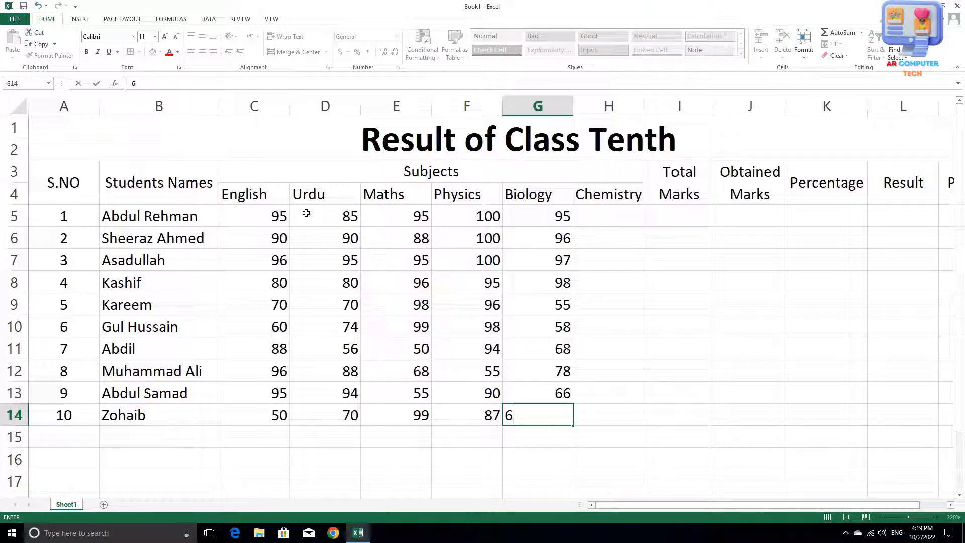
pyautogui.write('0')
pyautogui.press('Tab')
# Step: Enter the Chemistry marks 100, 98 and 99 for the first three students in cells H5 to H7
pyautogui.press('Up')
pyautogui.press('Up')
pyautogui.press('Up')
pyautogui.press('Up')
pyautogui.press('Up')
pyautogui.press('Up')
pyautogui.press('Up')
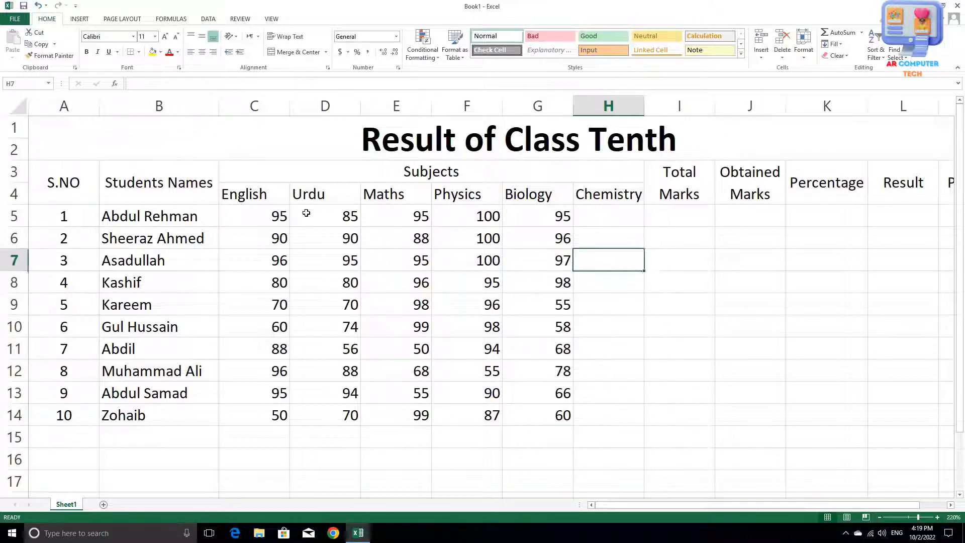
pyautogui.press('Up')
pyautogui.press('Up')
pyautogui.press('Up')
pyautogui.press('Down')
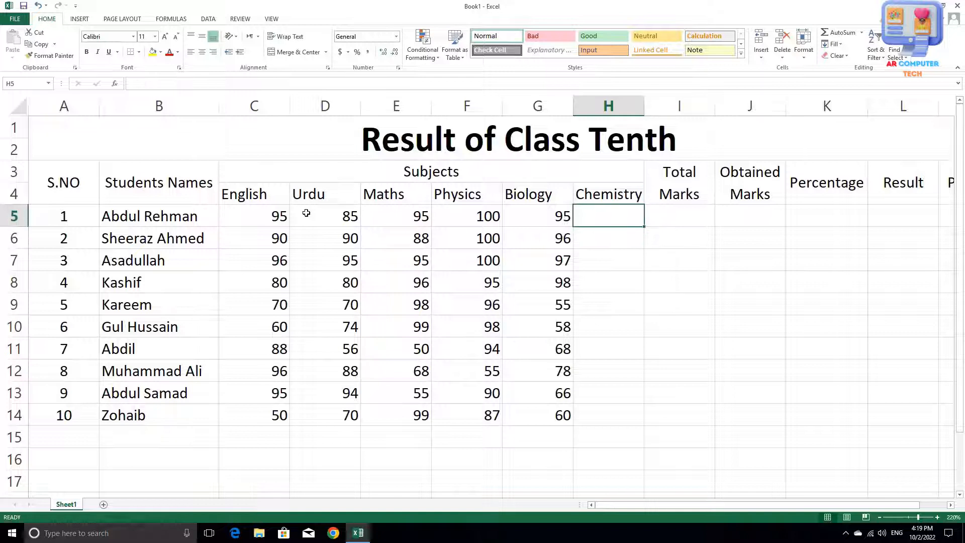
pyautogui.write('100')
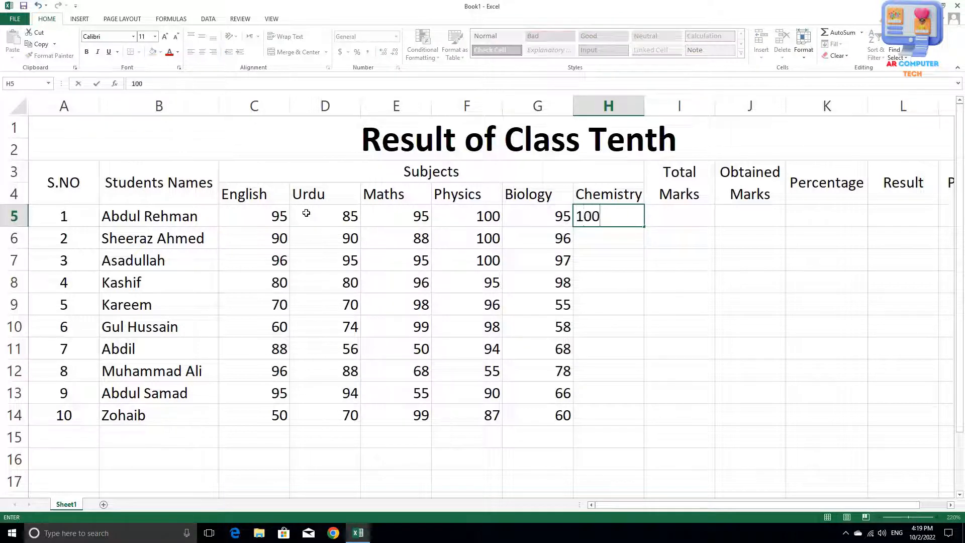
pyautogui.press('Return')
pyautogui.write('9')
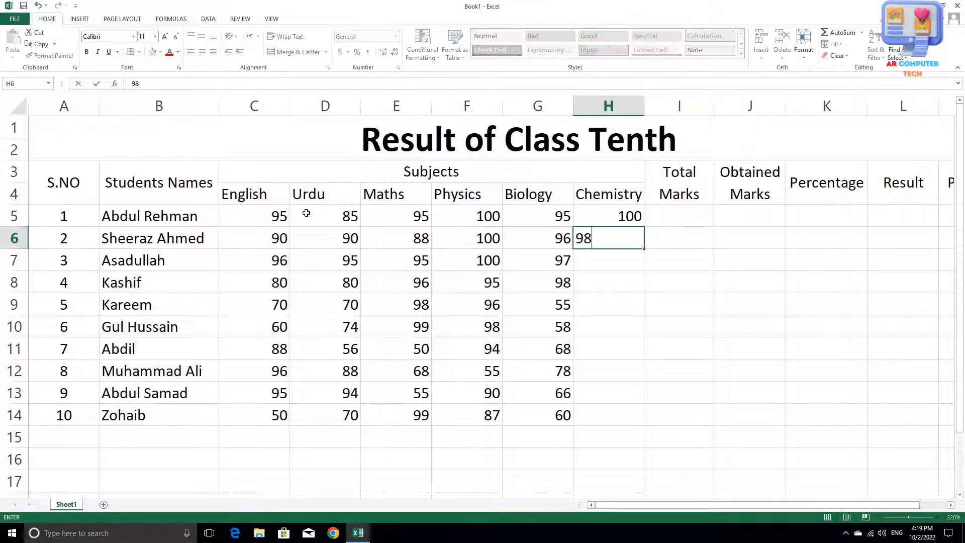
pyautogui.write('8')
pyautogui.press('Return')
pyautogui.write('9')
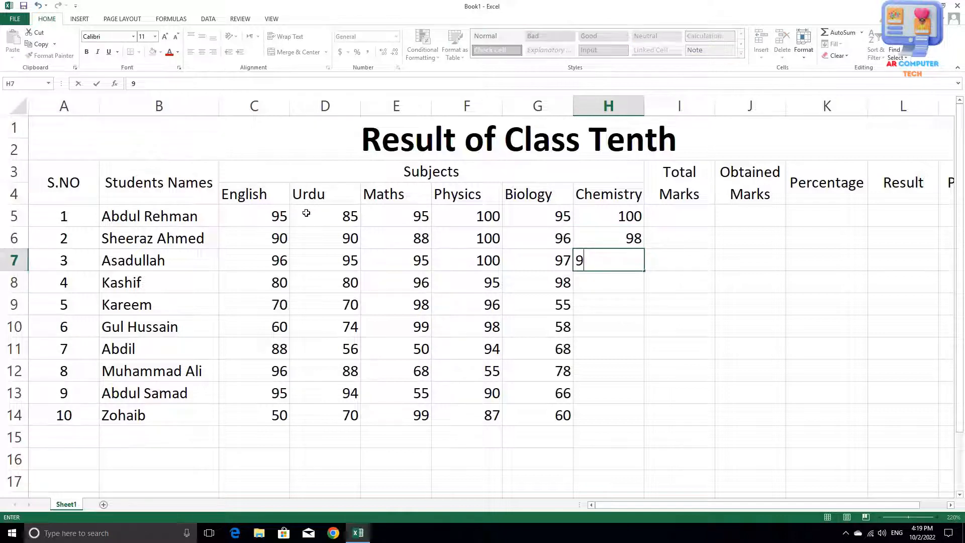
pyautogui.write('9')
pyautogui.press('Return')
# Step: Enter the Chemistry marks 50 and 60 for students four and five in cells H8 and H9
pyautogui.write('50')
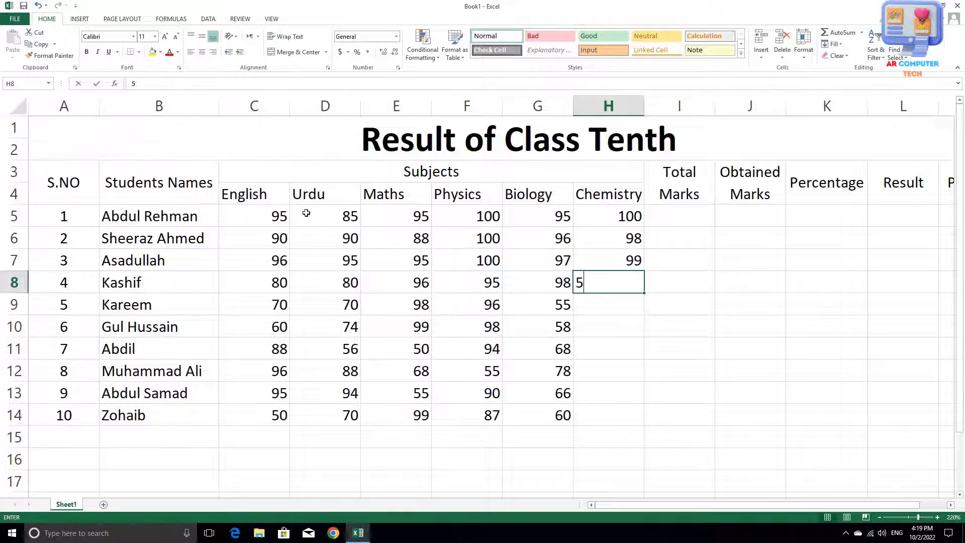
pyautogui.press('BackSpace')
pyautogui.press('BackSpace')
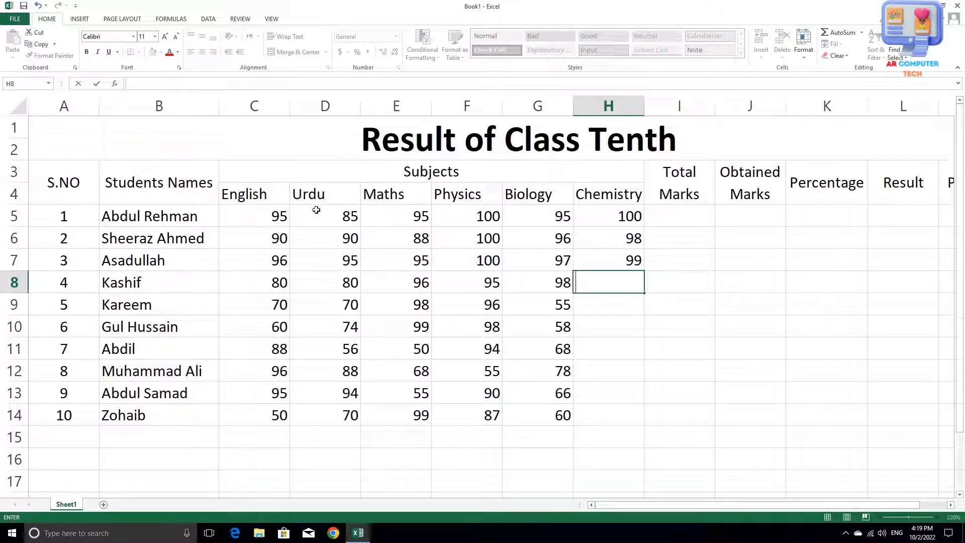
pyautogui.press('Return')
pyautogui.write('60')
pyautogui.press('Return')
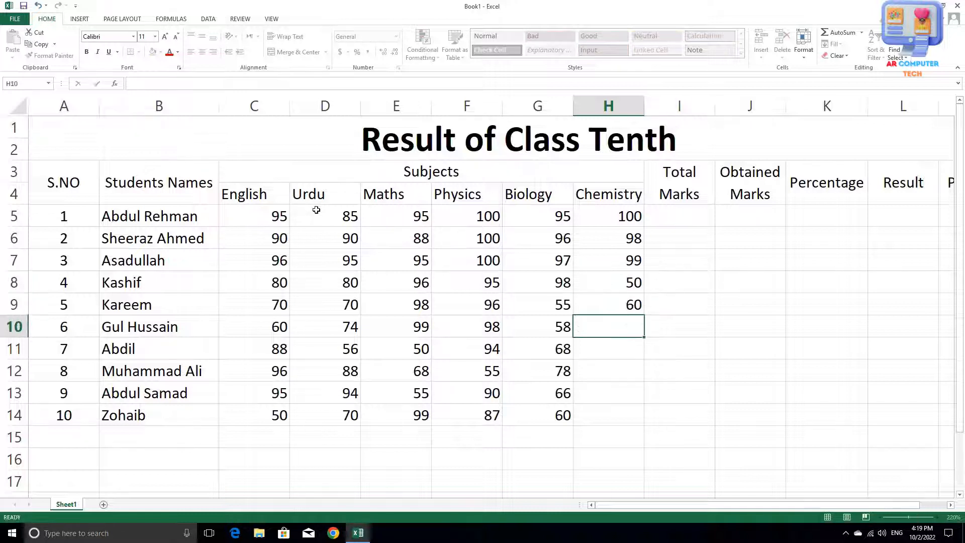
# Step: Enter the Chemistry marks 40 and 50 for students six and seven in cells H10 and H11
pyautogui.write('7')
pyautogui.write('0')
pyautogui.press('Return')
pyautogui.write('50')
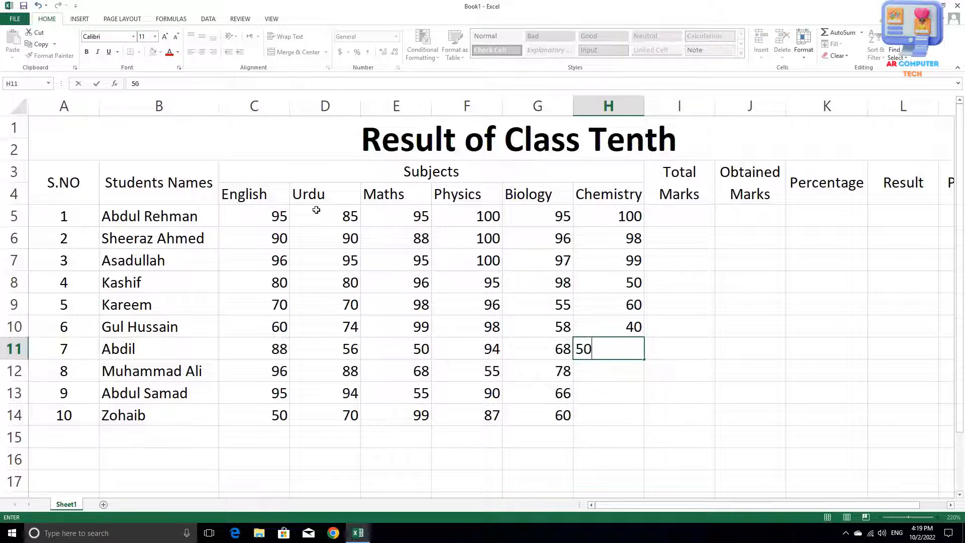
pyautogui.press('Return')
# Step: Enter the Chemistry marks 68, 64 and 63 for the last three students in cells H12 to H14
pyautogui.write('68')
pyautogui.press('Return')
pyautogui.write('64')
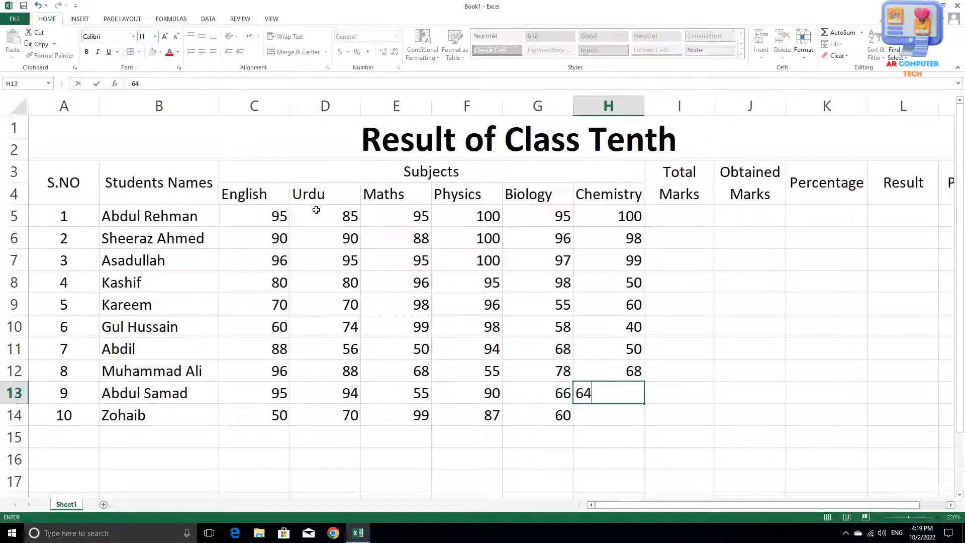
pyautogui.press('Return')
pyautogui.write('63')
pyautogui.press('Return')
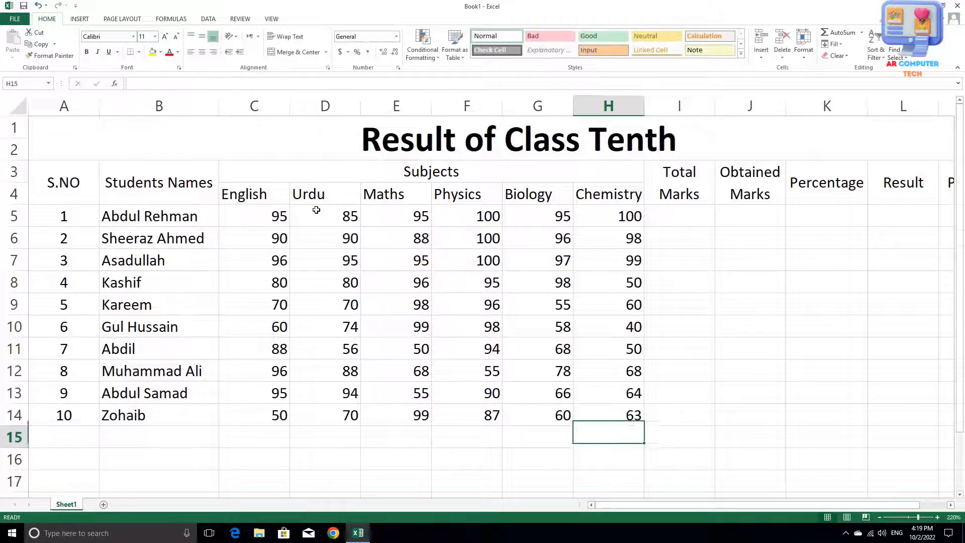
pyautogui.press('Up')
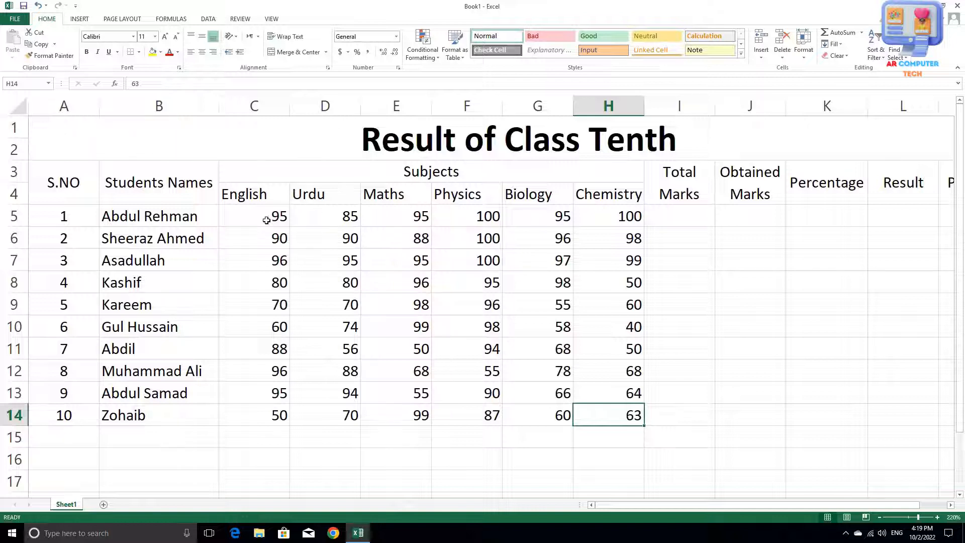
# Step: Centre all the subject marks in C5:H14 horizontally and vertically
pyautogui.moveTo(267, 220); pyautogui.dragTo(632, 408)
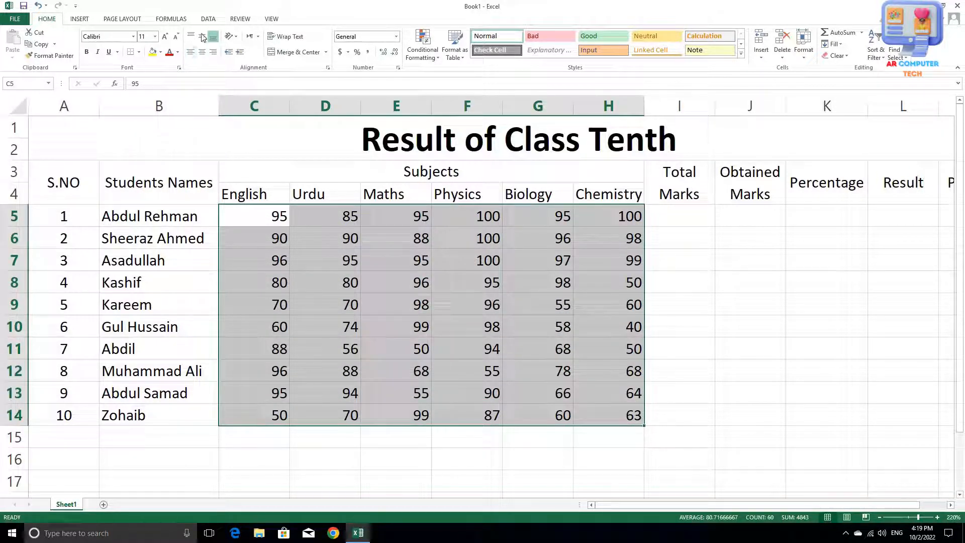
pyautogui.click(201, 52)
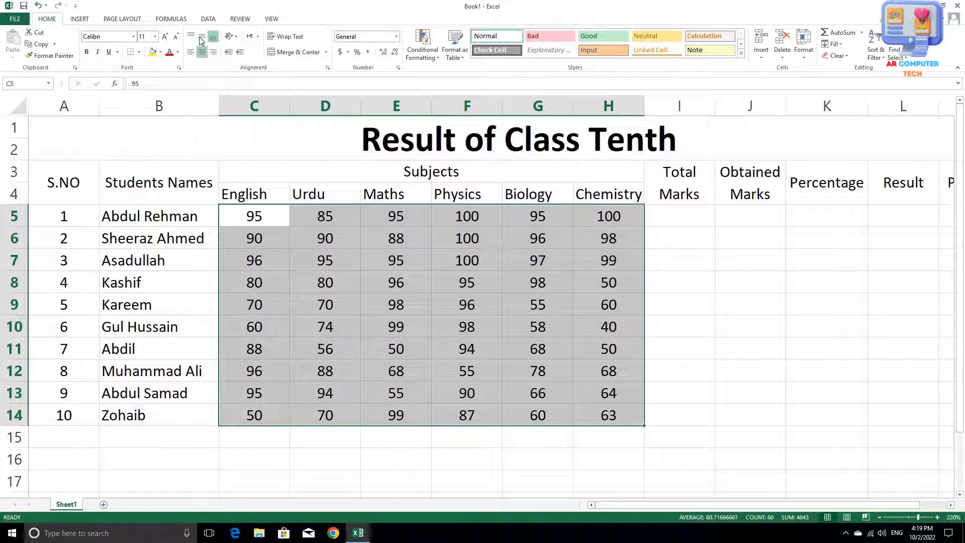
pyautogui.click(202, 38)
pyautogui.click(594, 264)
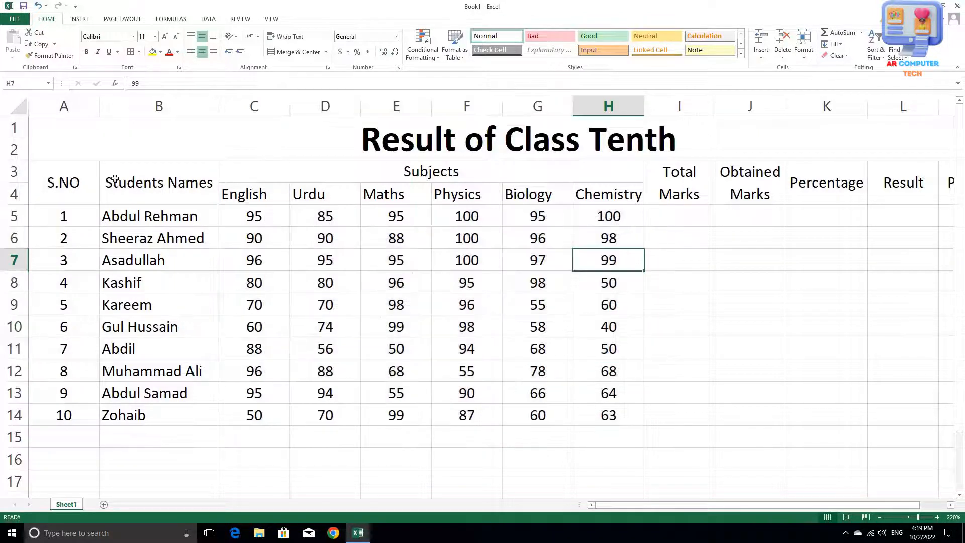
# Step: Make the table headings in rows 3 and 4, from S.NO to Position, bold
pyautogui.moveTo(93, 181); pyautogui.dragTo(793, 183)
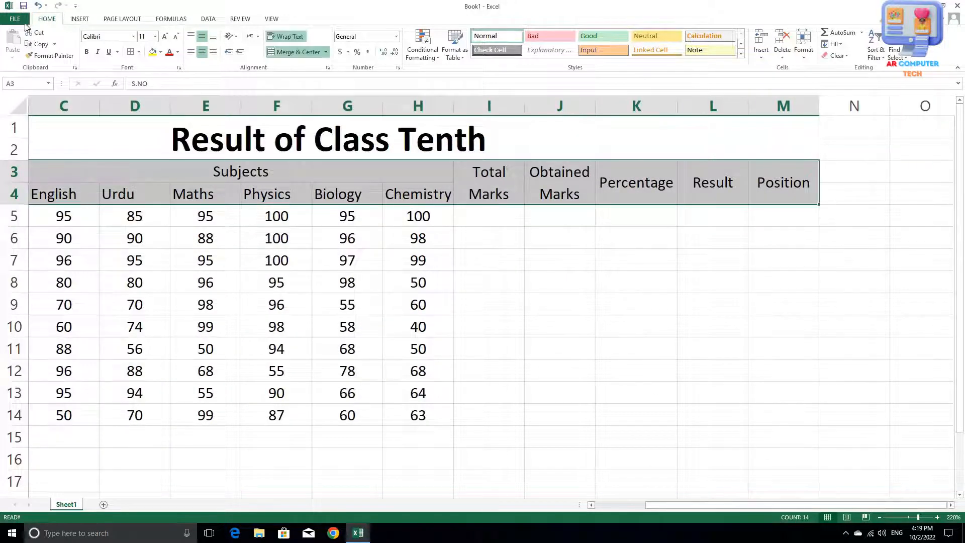
pyautogui.click(85, 52)
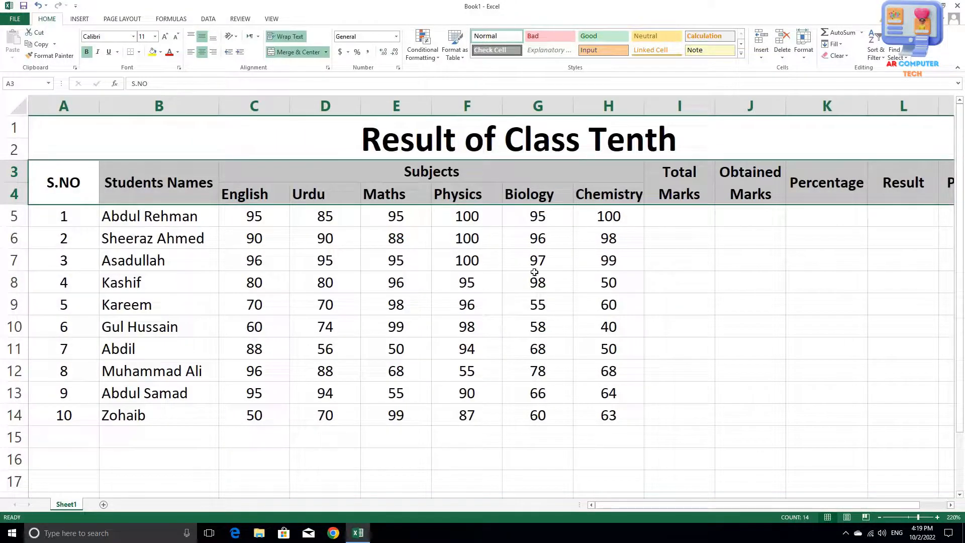
pyautogui.click(686, 233)
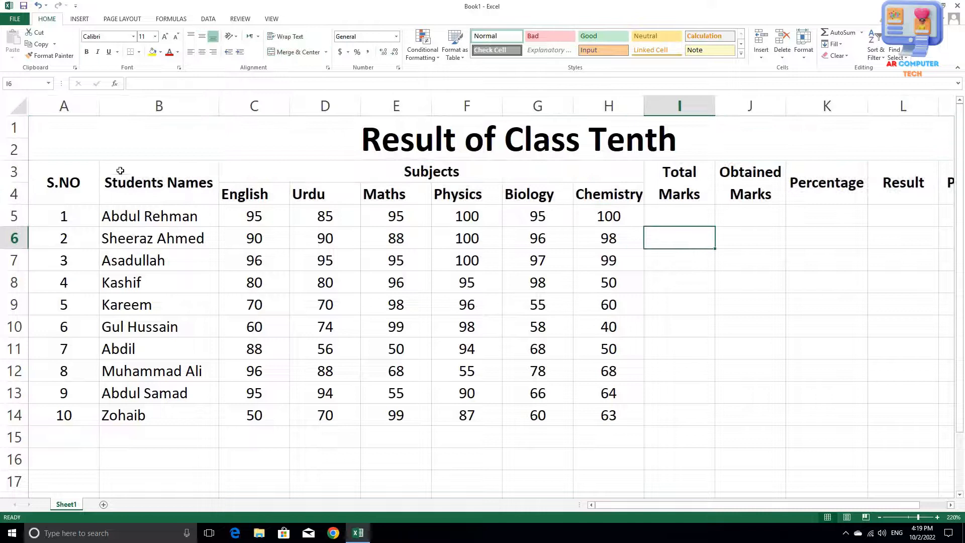
# Step: Enter 600 as the Total Marks in I5 and fill it down to I14 for all ten students
pyautogui.click(680, 214)
pyautogui.write('600')
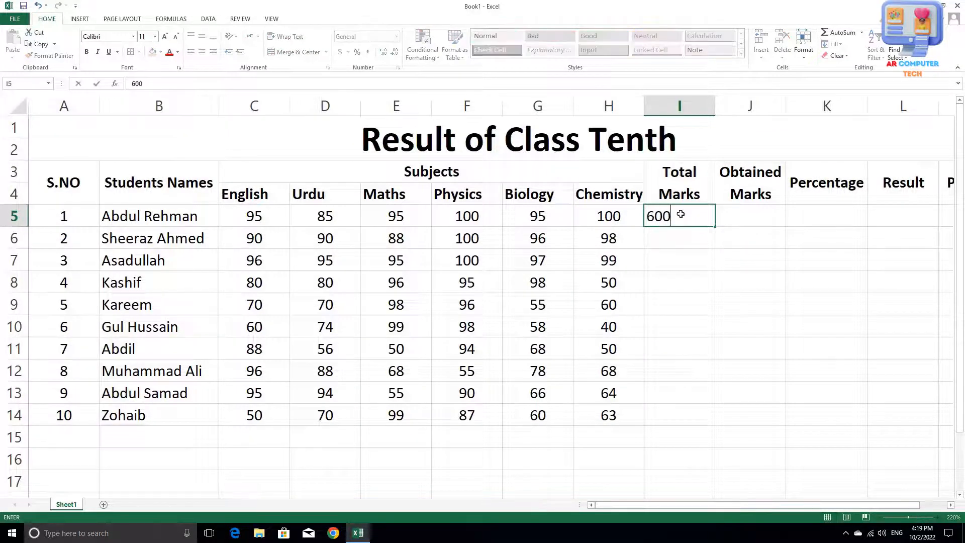
pyautogui.press('Return')
pyautogui.click(708, 224)
pyautogui.moveTo(714, 226); pyautogui.dragTo(702, 427)
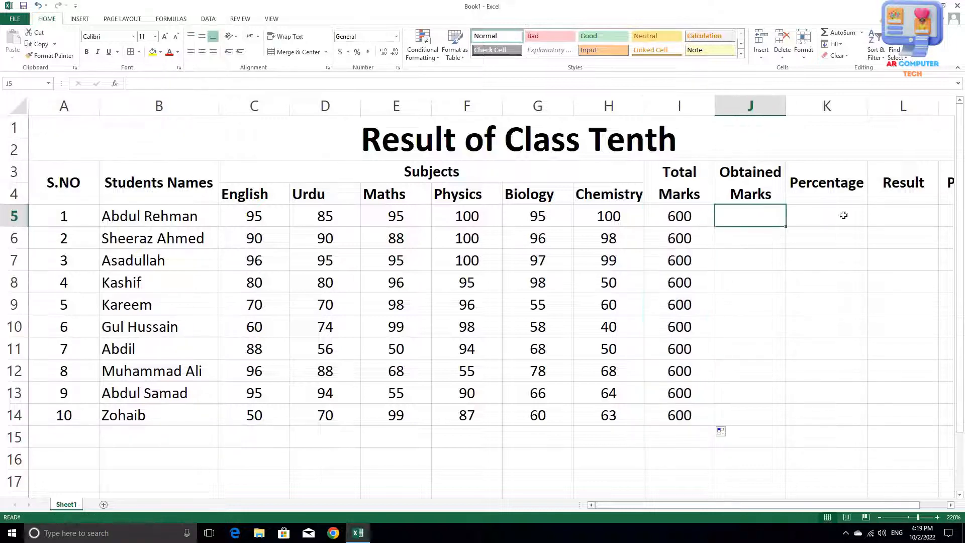
# Step: Enter a SUM formula over C5:H5 in J5 for the first student's Obtained Marks
pyautogui.click(748, 219)
pyautogui.write('=sum')
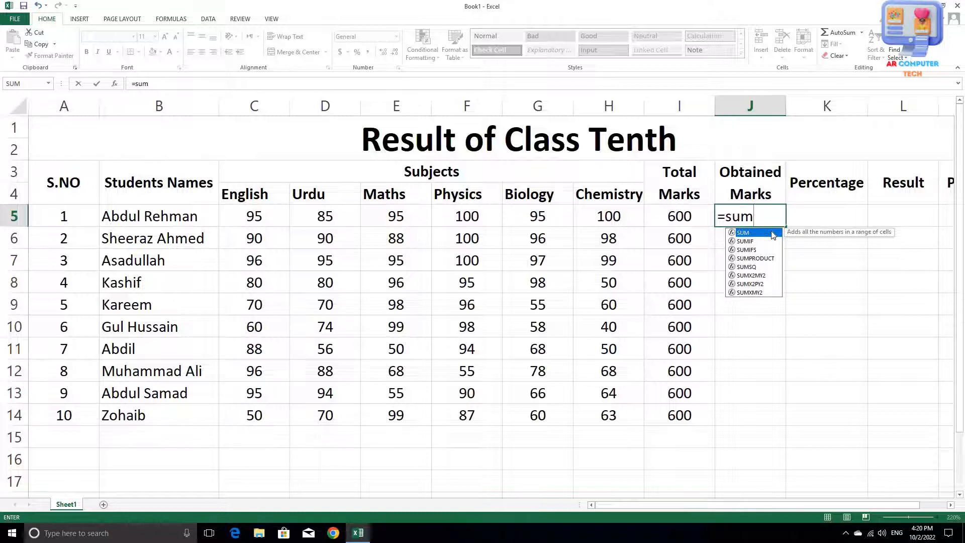
pyautogui.write('(')
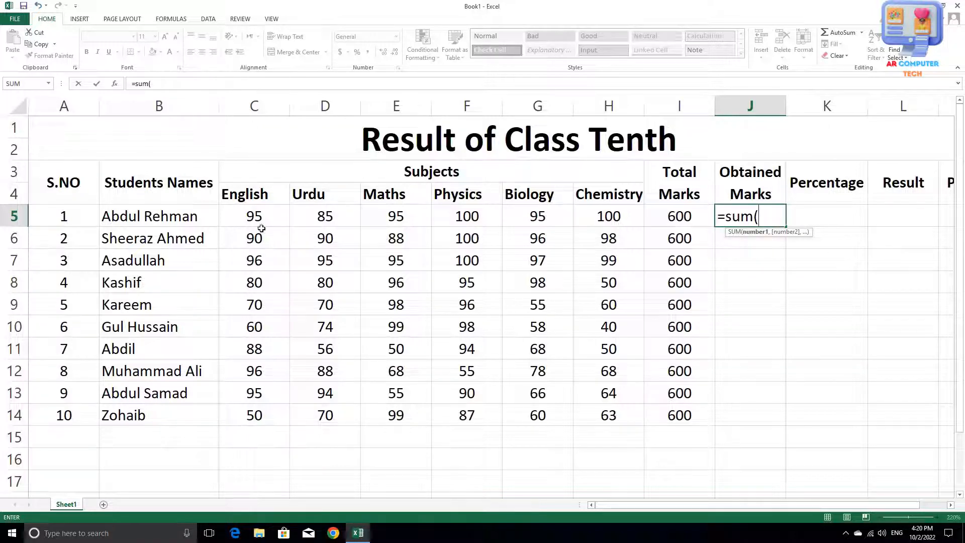
pyautogui.moveTo(259, 217); pyautogui.dragTo(582, 213)
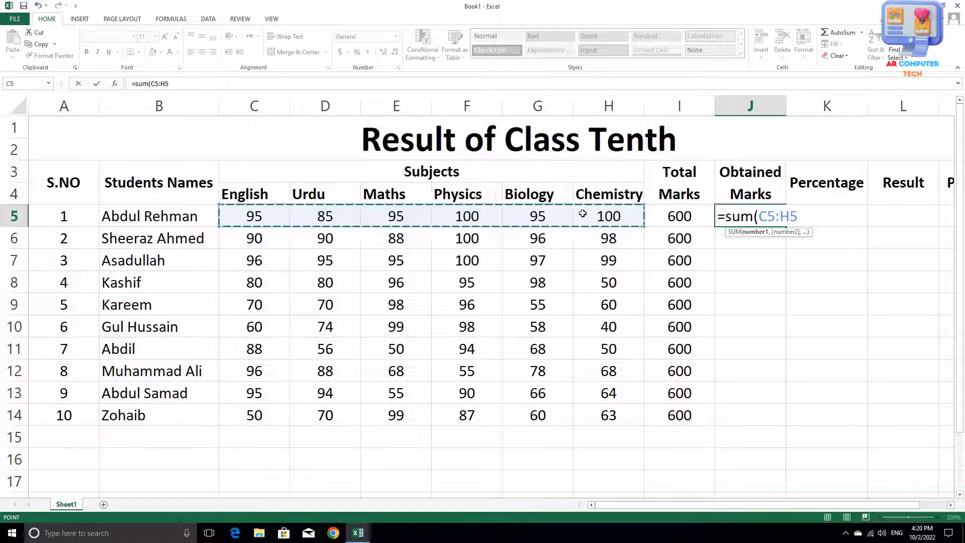
pyautogui.press('Return')
# Step: Fill the Obtained Marks formula down to J14 and centre J5:J14 horizontally and vertically
pyautogui.click(767, 220)
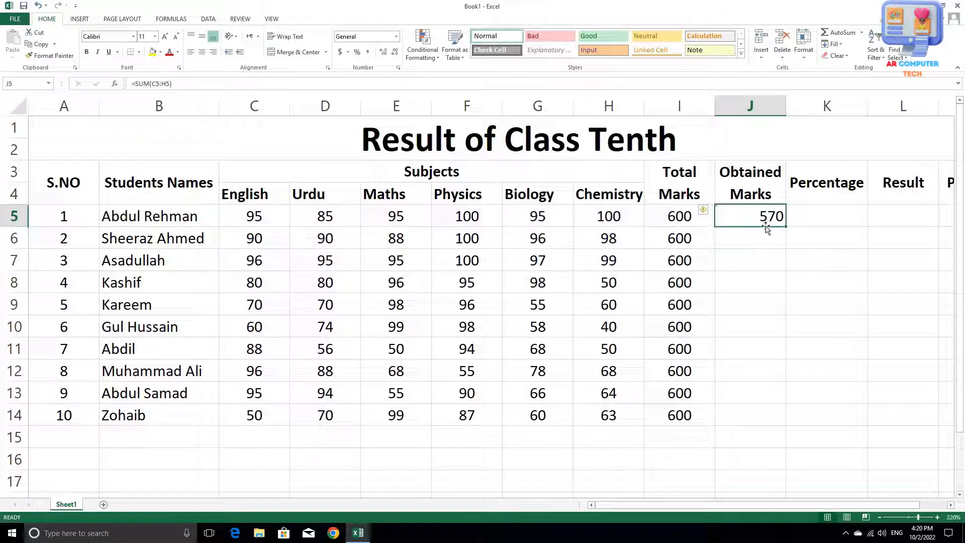
pyautogui.moveTo(786, 228); pyautogui.dragTo(768, 421)
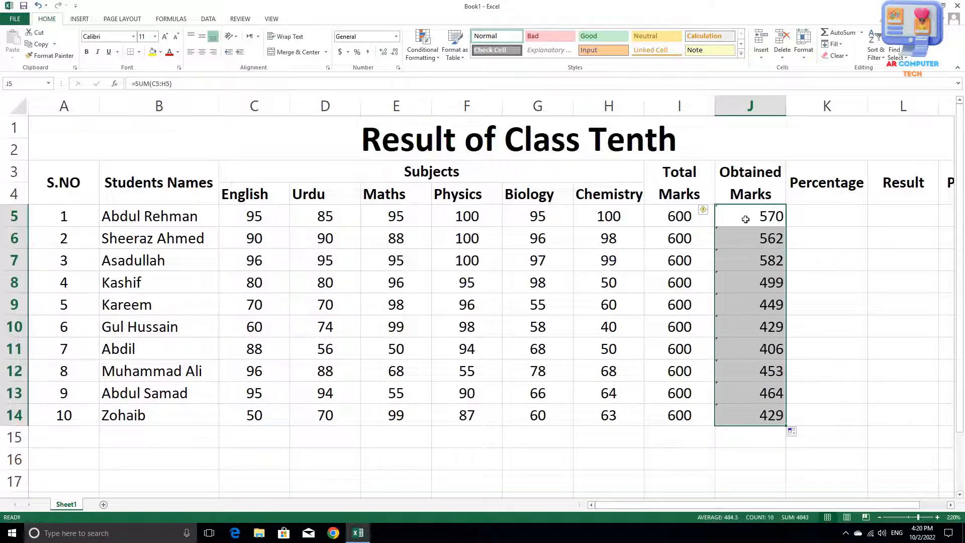
pyautogui.click(202, 52)
pyautogui.click(202, 36)
pyautogui.click(815, 232)
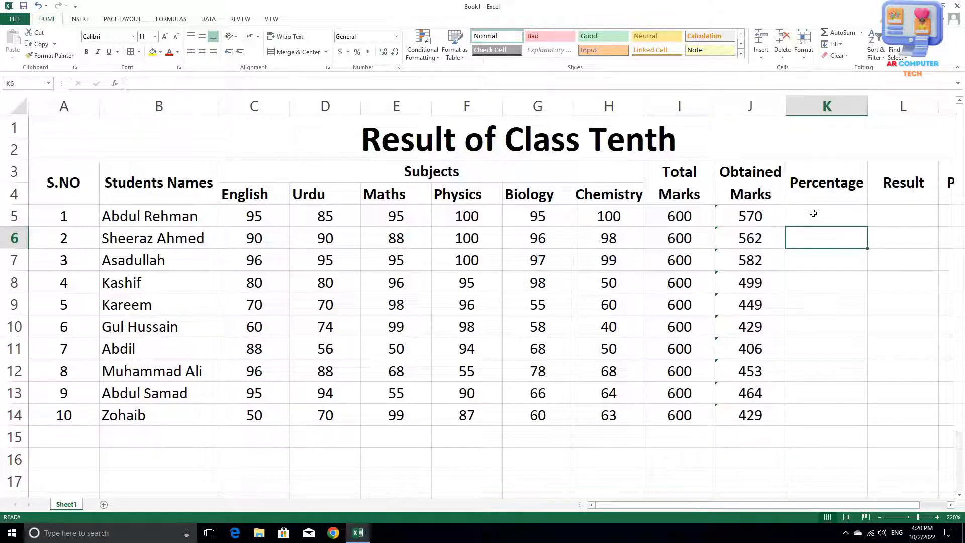
# Step: Enter the formula =J5/I5*100 in K5 for the first student's Percentage
pyautogui.click(814, 214)
pyautogui.write('=')
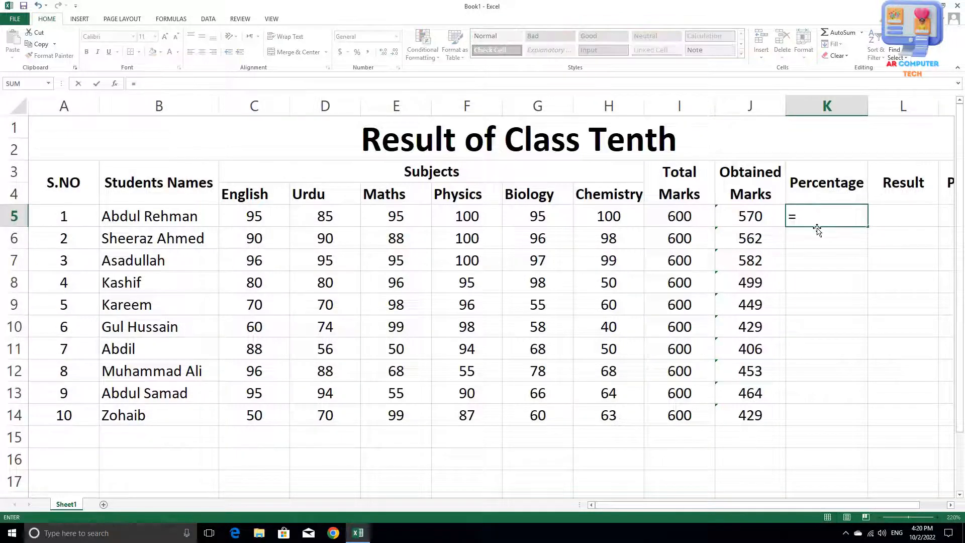
pyautogui.write('/')
pyautogui.click(758, 216)
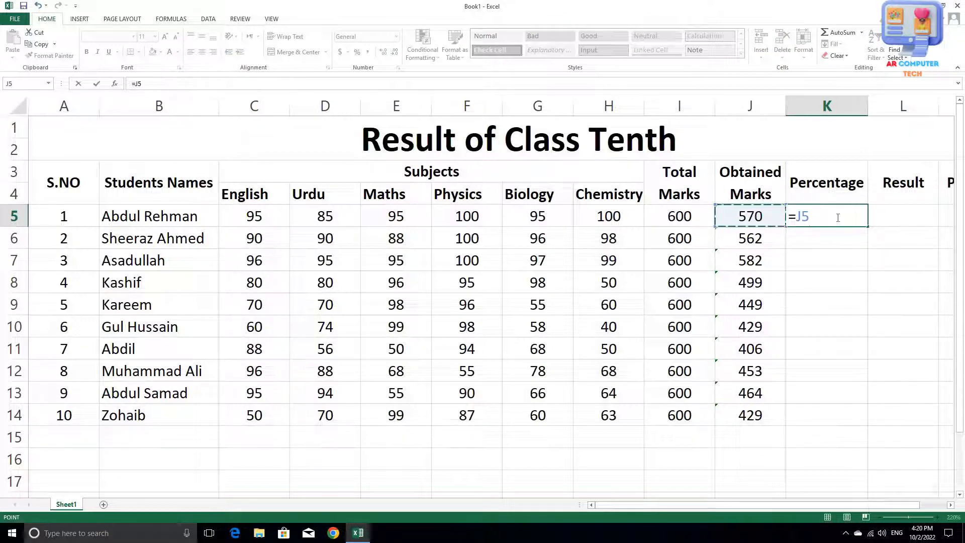
pyautogui.write('/')
pyautogui.click(702, 216)
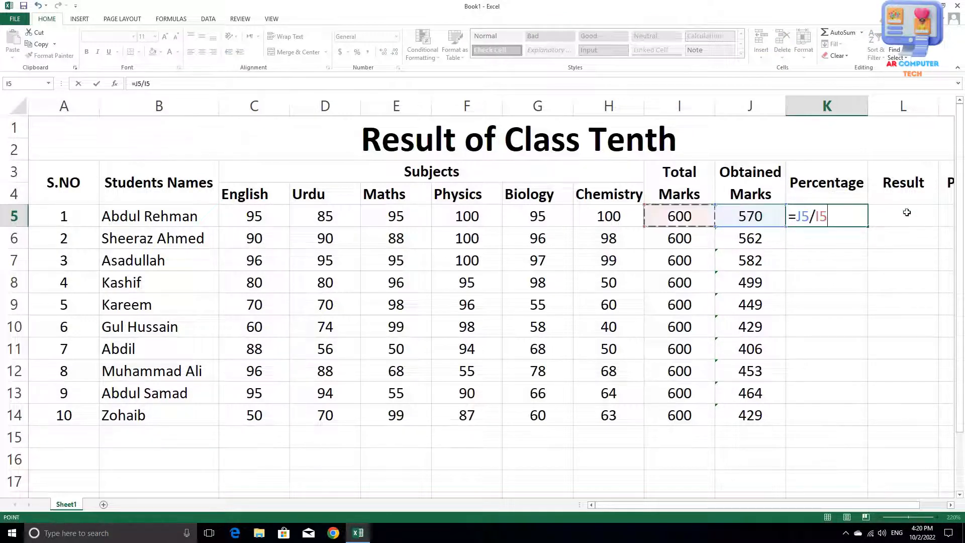
pyautogui.write('*100')
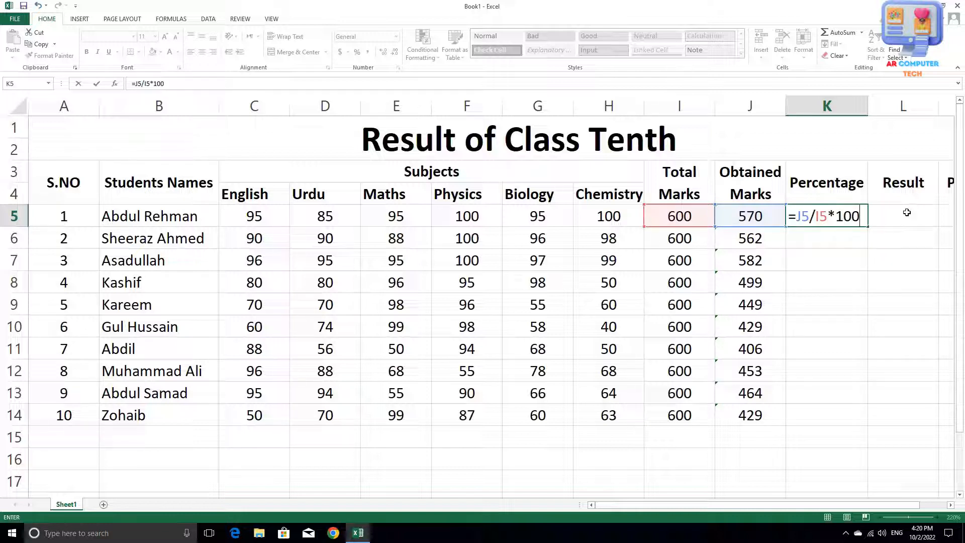
pyautogui.press('Return')
pyautogui.press('Up')
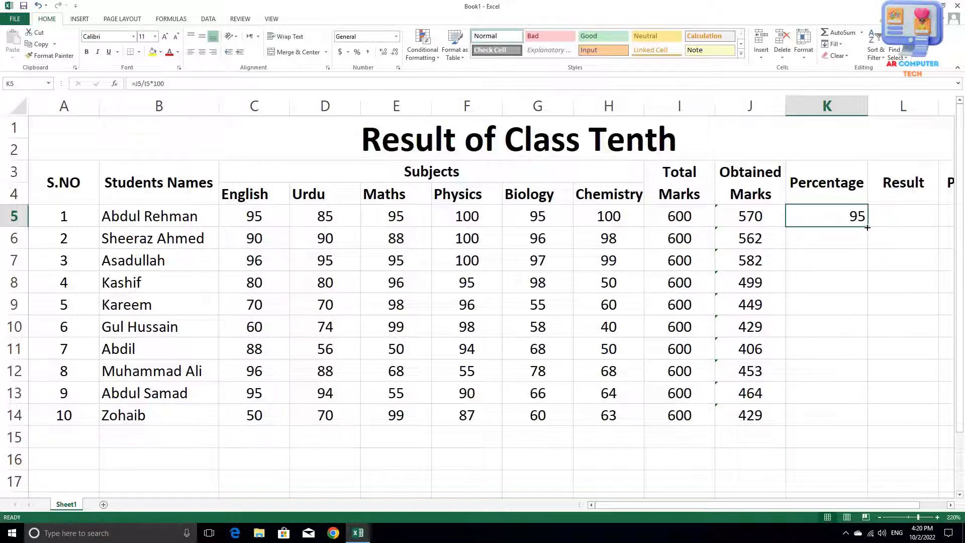
# Step: Fill the Percentage formula down to K14 and centre K5:K14 horizontally
pyautogui.moveTo(864, 258); pyautogui.dragTo(850, 420)
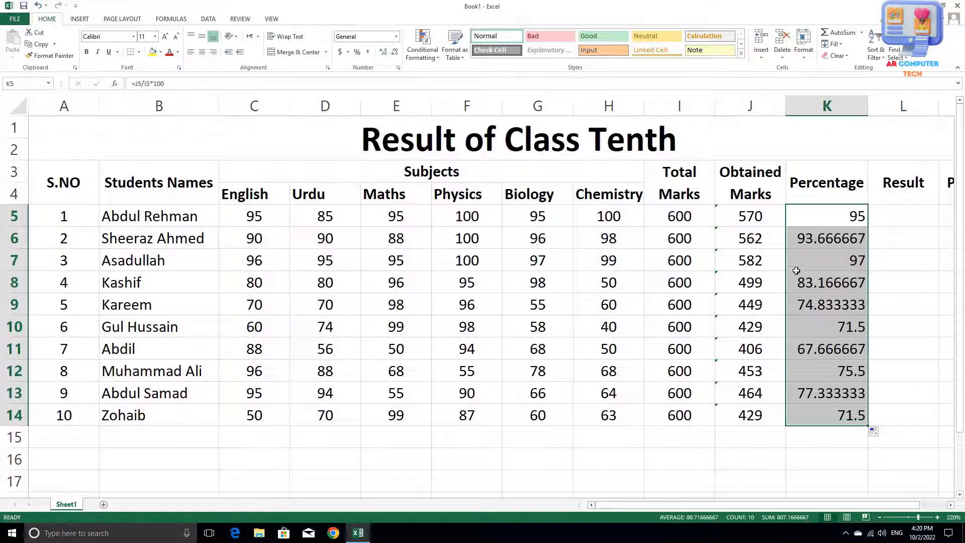
pyautogui.click(202, 52)
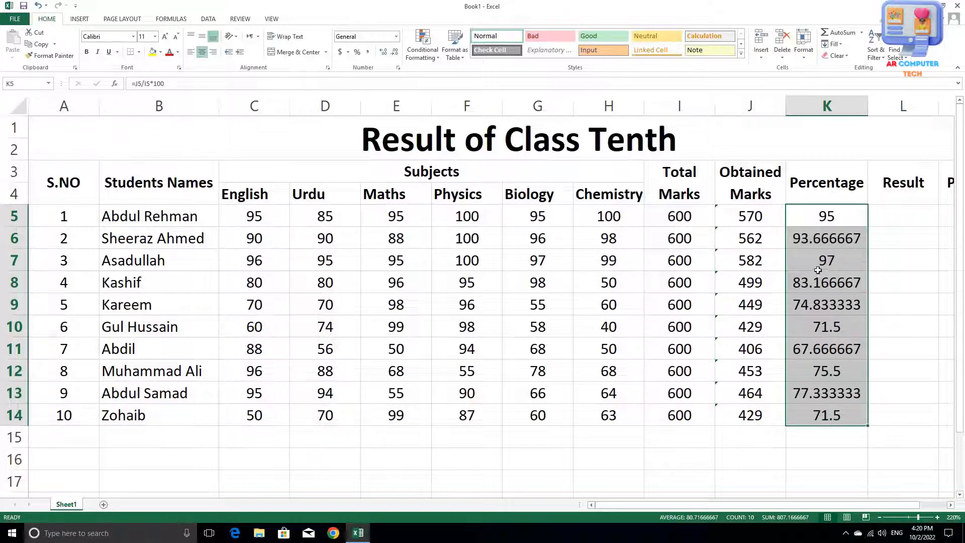
pyautogui.click(887, 235)
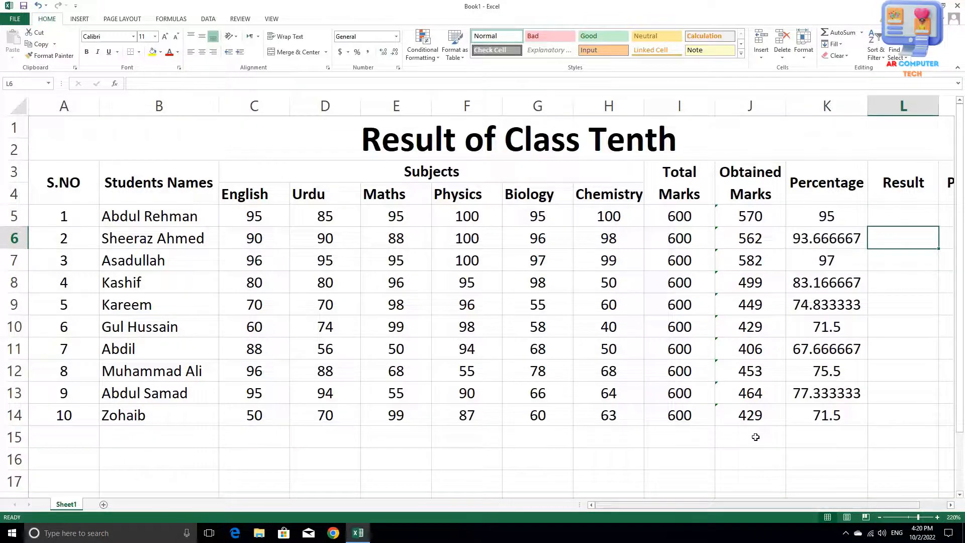
pyautogui.scroll(-1, 752, 446)
pyautogui.moveTo(736, 506); pyautogui.dragTo(870, 513)
pyautogui.scroll(2, 759, 312)
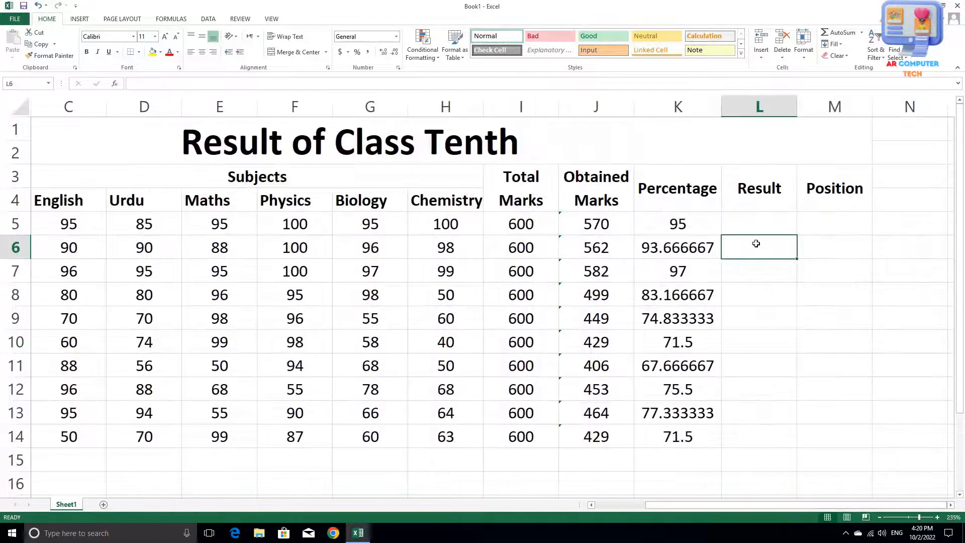
# Step: Enter an IF formula in L5 that tests K5<70 and uses empty quotes as the value if true
pyautogui.click(731, 220)
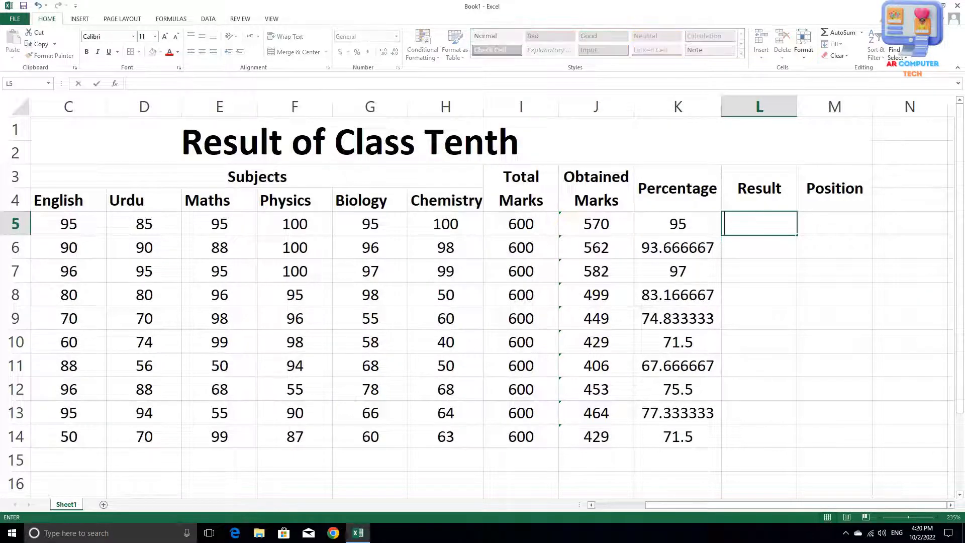
pyautogui.write('=if(')
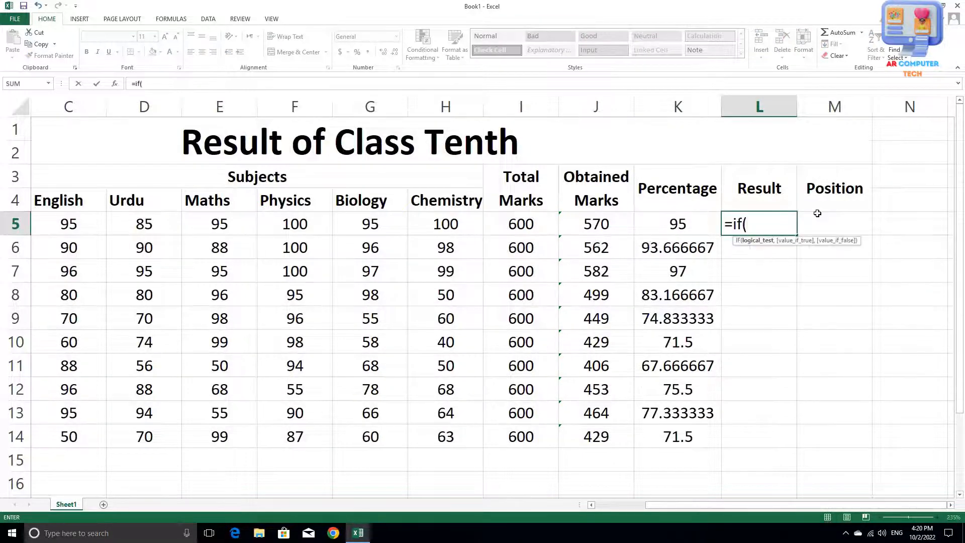
pyautogui.click(698, 224)
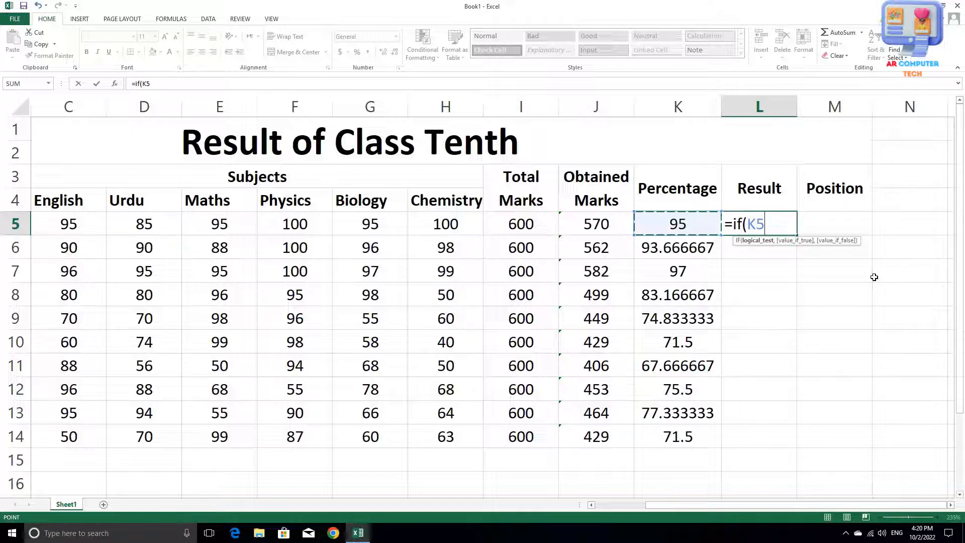
pyautogui.write('<70')
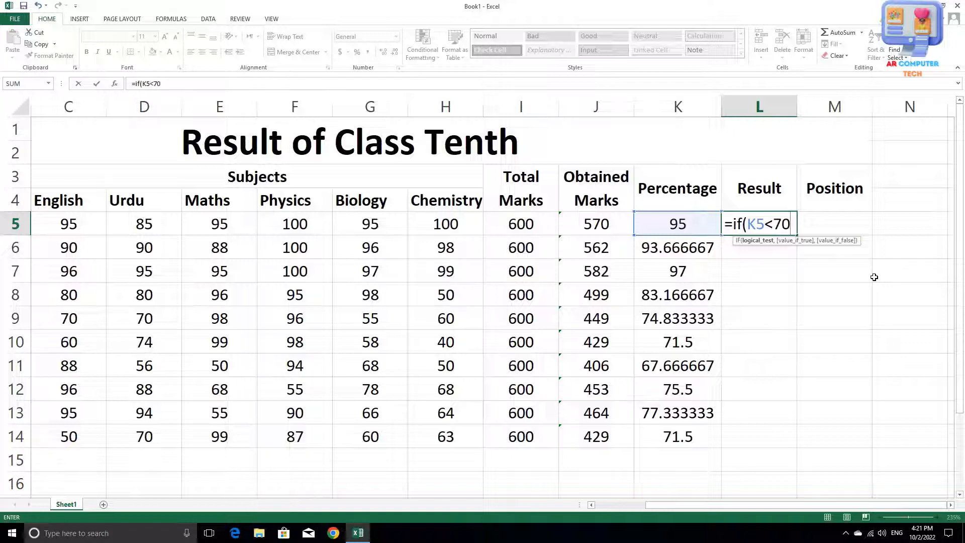
pyautogui.press('BackSpace')
pyautogui.press('BackSpace')
pyautogui.write('70,')
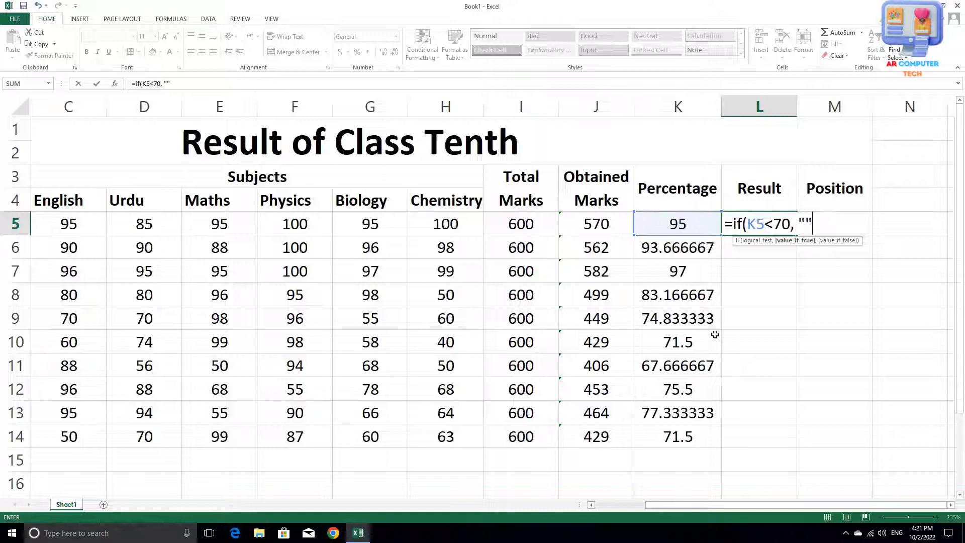
pyautogui.write(' ""')
pyautogui.press('Left')
pyautogui.press('Right')
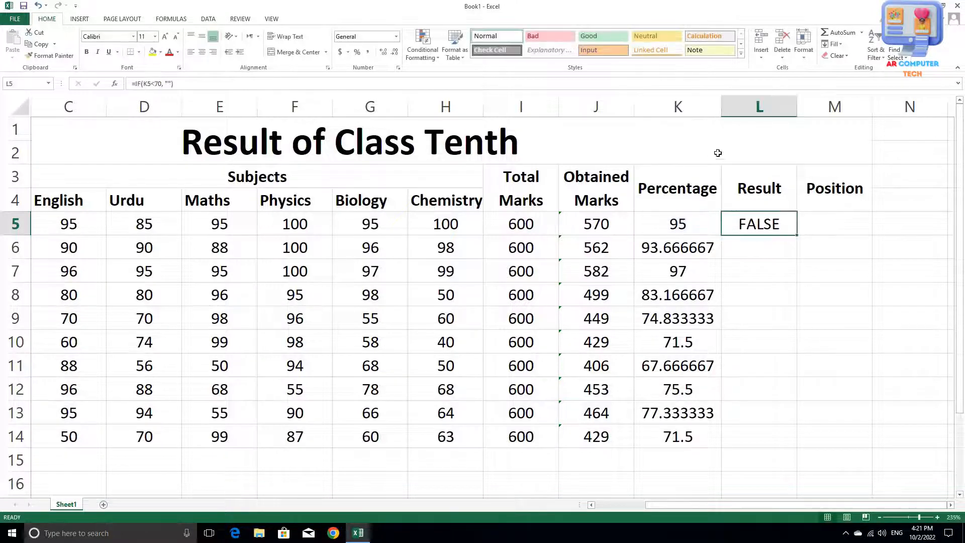
# Step: Complete the first student's Result formula in L5 as =IF(K5<70, "Fail", "Pass")
pyautogui.doubleClick(752, 222)
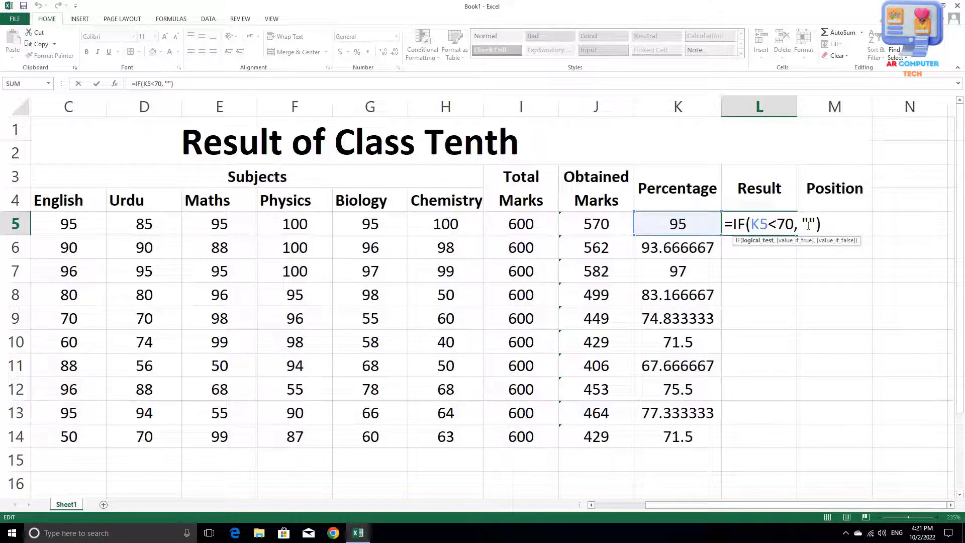
pyautogui.click(808, 225)
pyautogui.write('Fa')
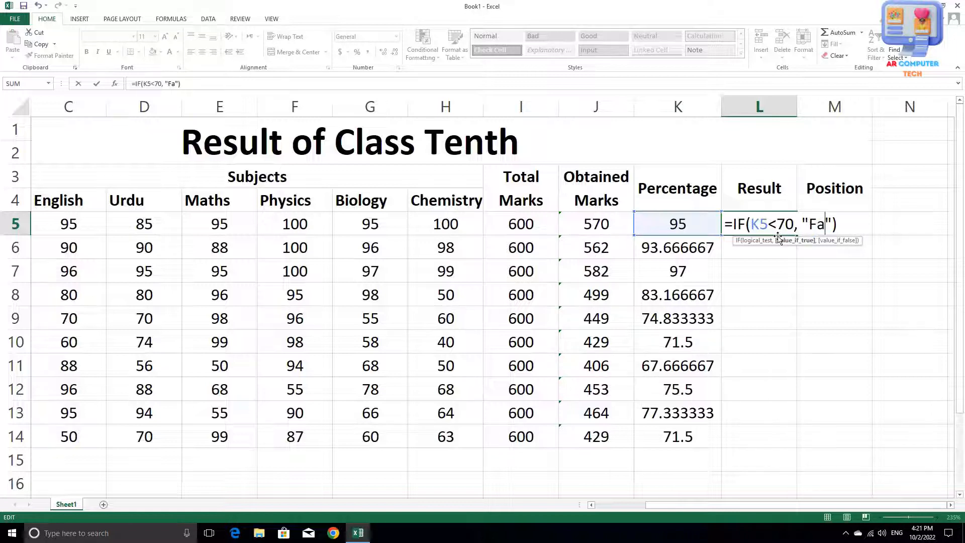
pyautogui.write('il')
pyautogui.press('Right')
pyautogui.write(', ')
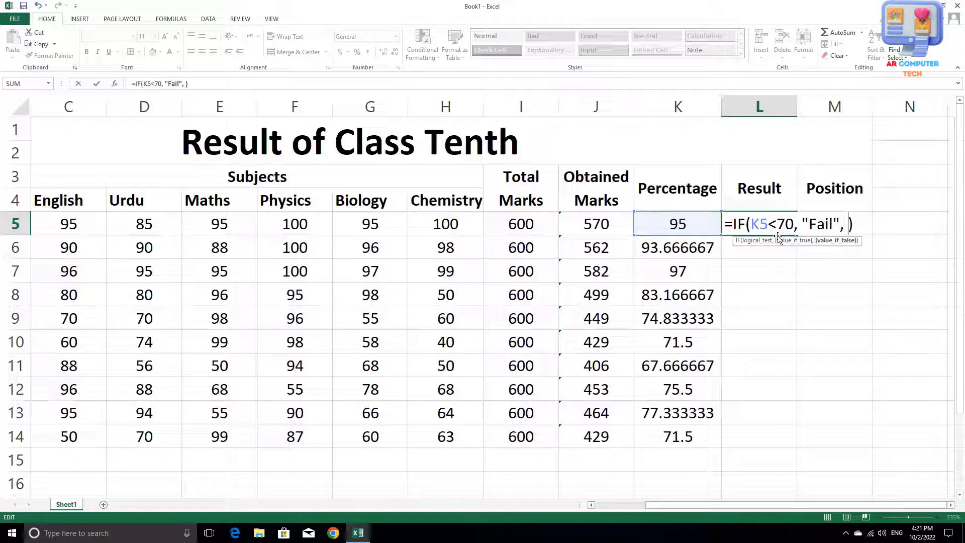
pyautogui.write('"Pass"')
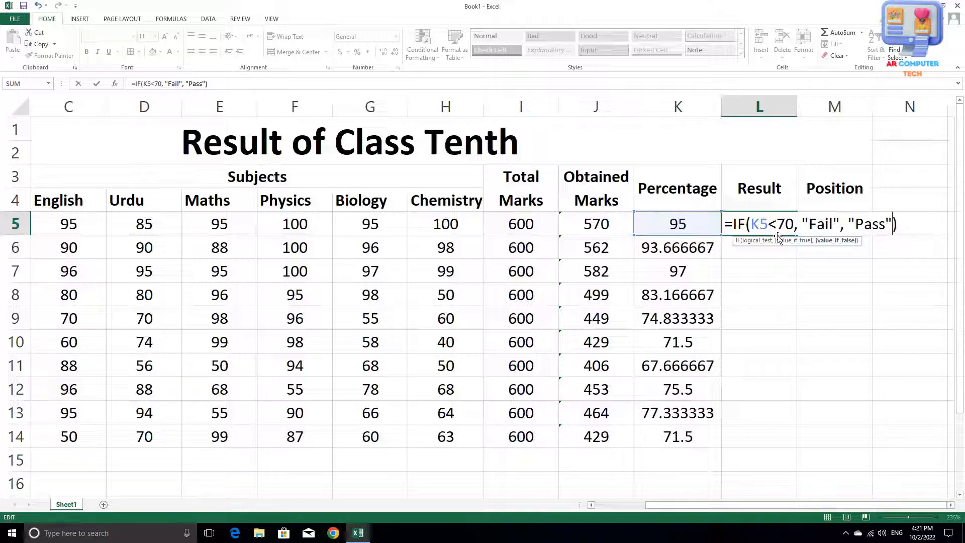
pyautogui.press('Return')
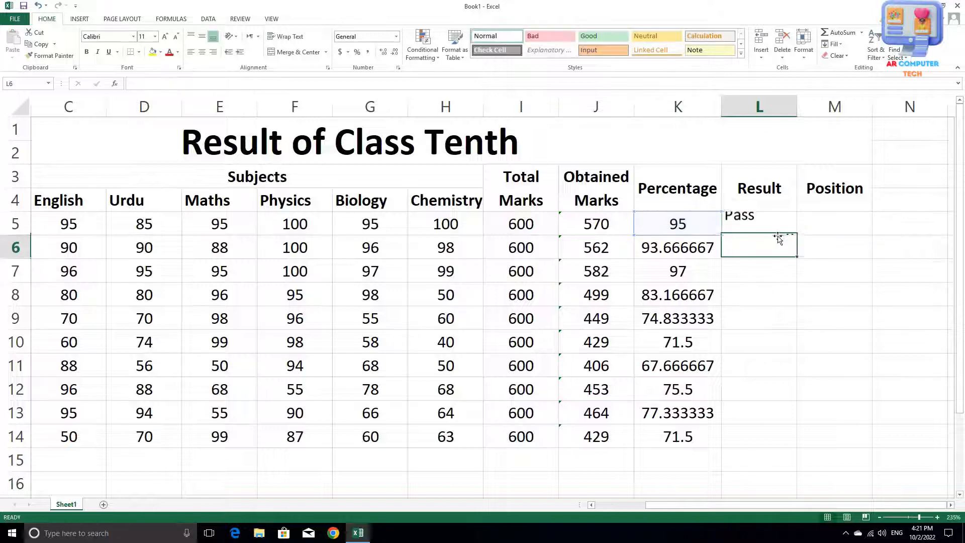
# Step: Fill the Result formula down to L14 and centre L5:L14 horizontally
pyautogui.click(779, 223)
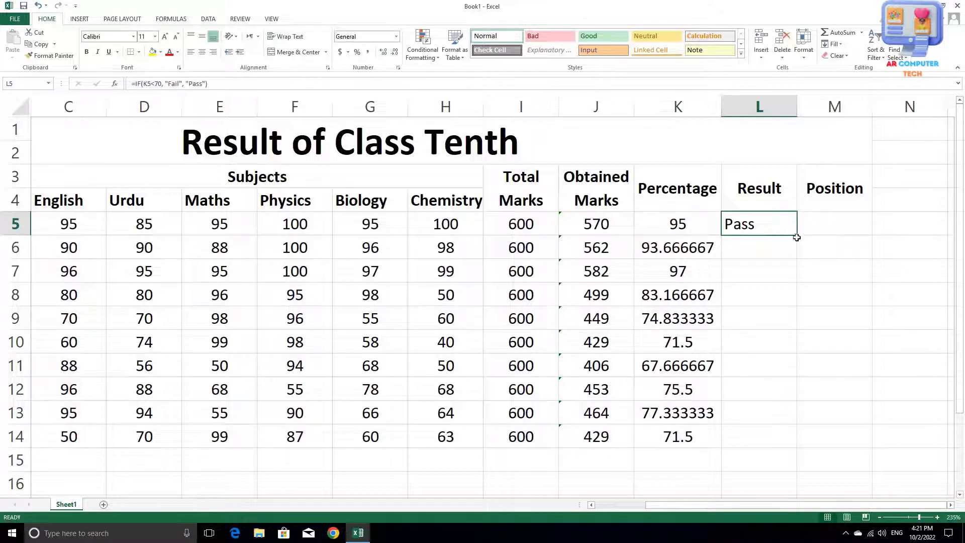
pyautogui.moveTo(798, 236); pyautogui.dragTo(777, 445)
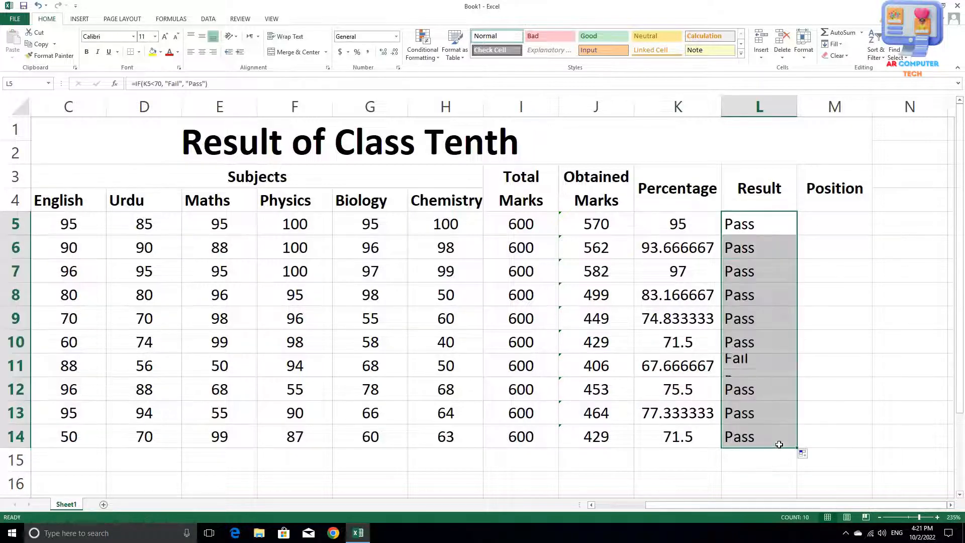
pyautogui.click(678, 367)
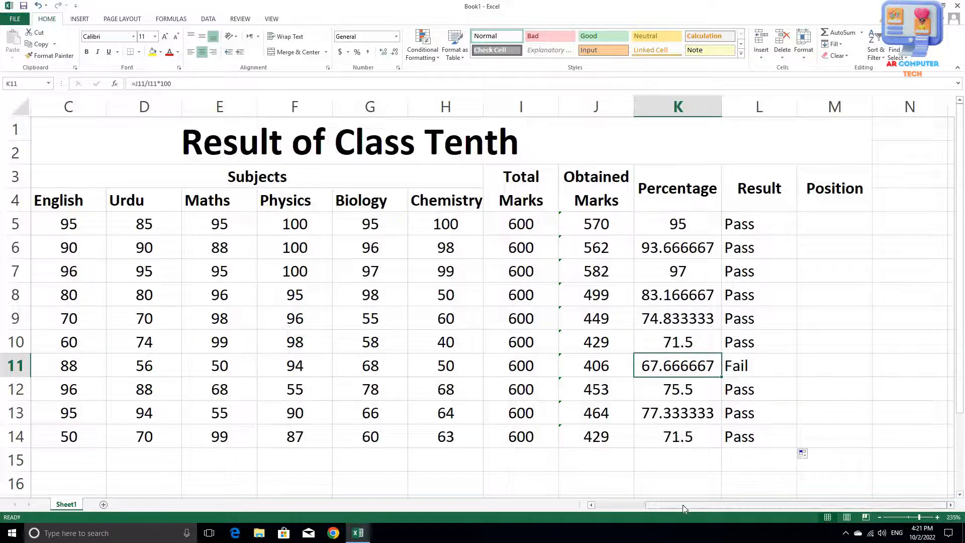
pyautogui.moveTo(683, 505); pyautogui.dragTo(706, 504)
pyautogui.click(755, 204)
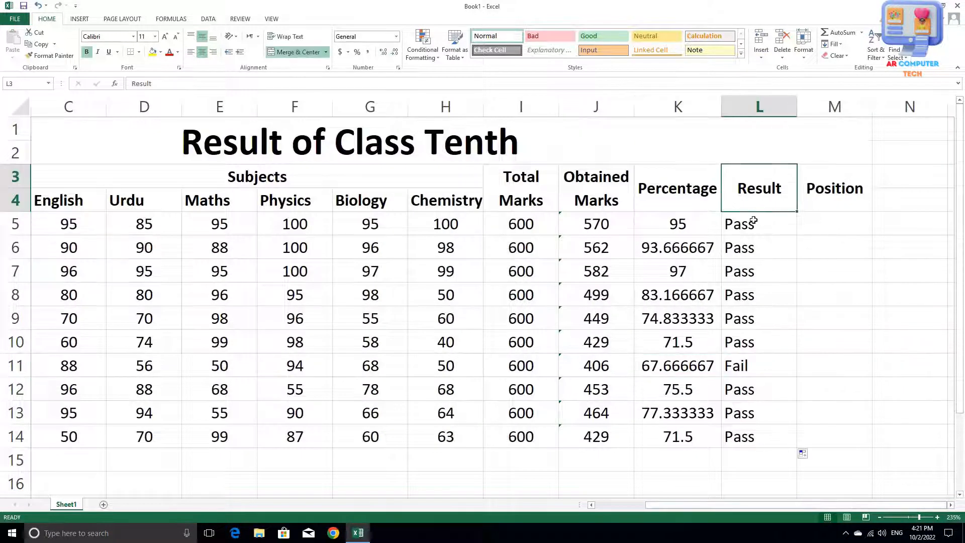
pyautogui.moveTo(754, 220); pyautogui.dragTo(749, 436)
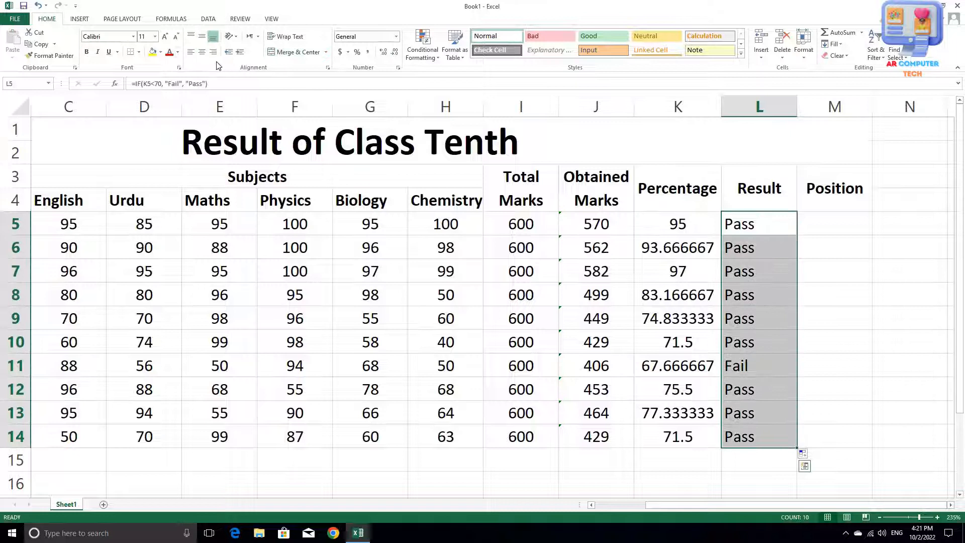
pyautogui.click(202, 52)
# Step: Enter the formula =RANK(K5, K5:K14) in M5 for the first student's Position and fill it down to M14
pyautogui.click(823, 224)
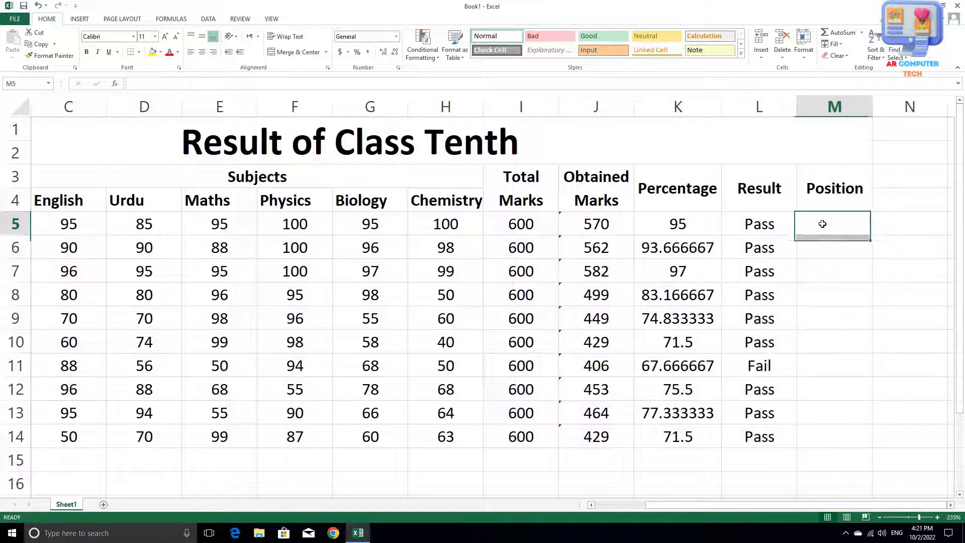
pyautogui.doubleClick(833, 227)
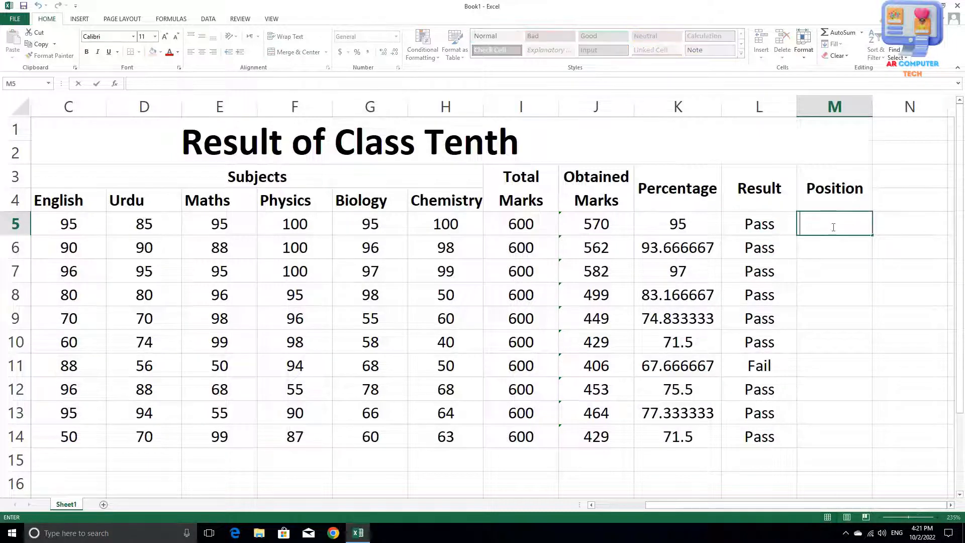
pyautogui.write('=rank')
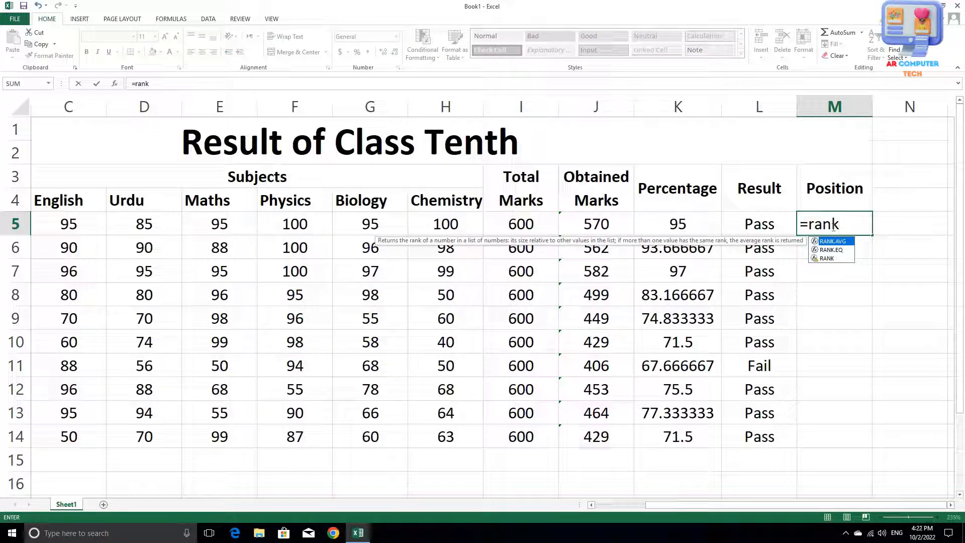
pyautogui.write('(')
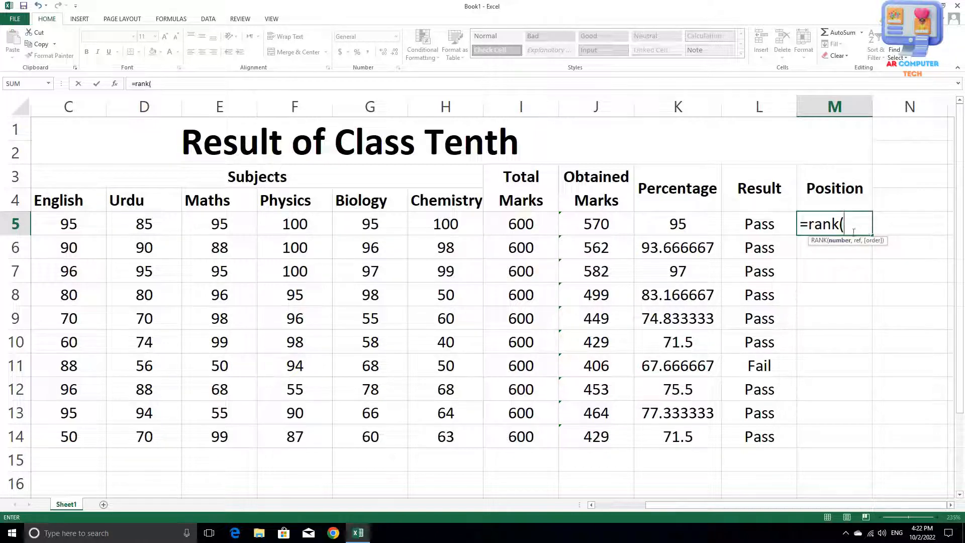
pyautogui.click(672, 227)
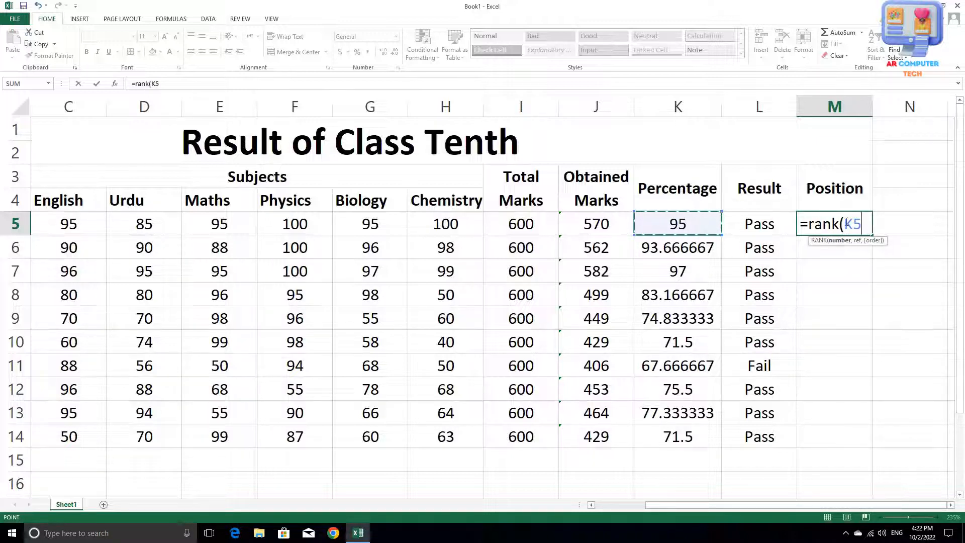
pyautogui.write(',')
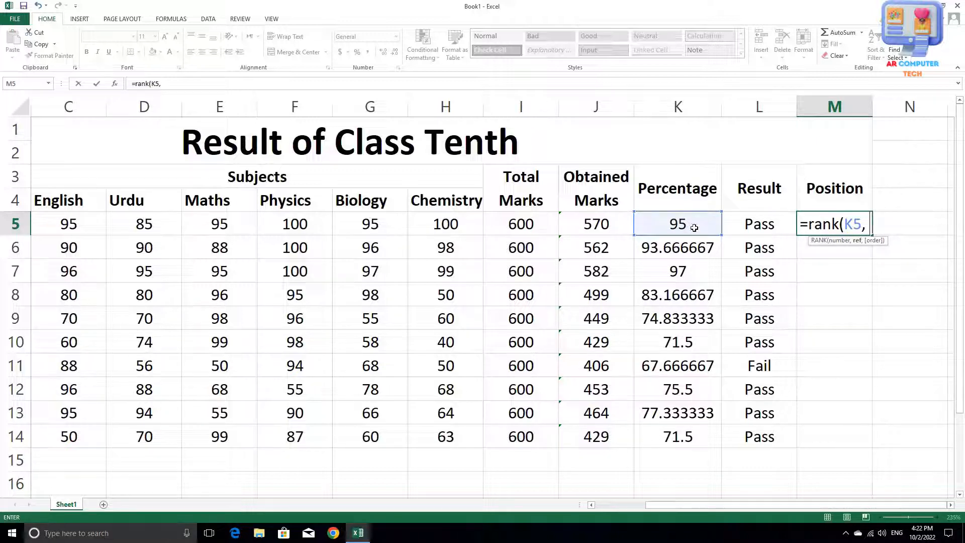
pyautogui.moveTo(678, 224); pyautogui.dragTo(681, 438)
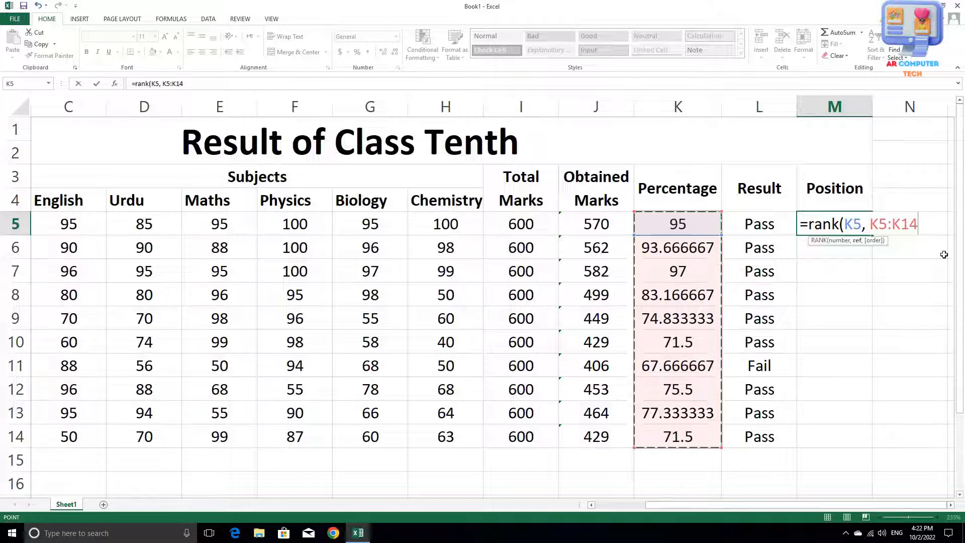
pyautogui.write(')')
pyautogui.press('Return')
pyautogui.click(872, 225)
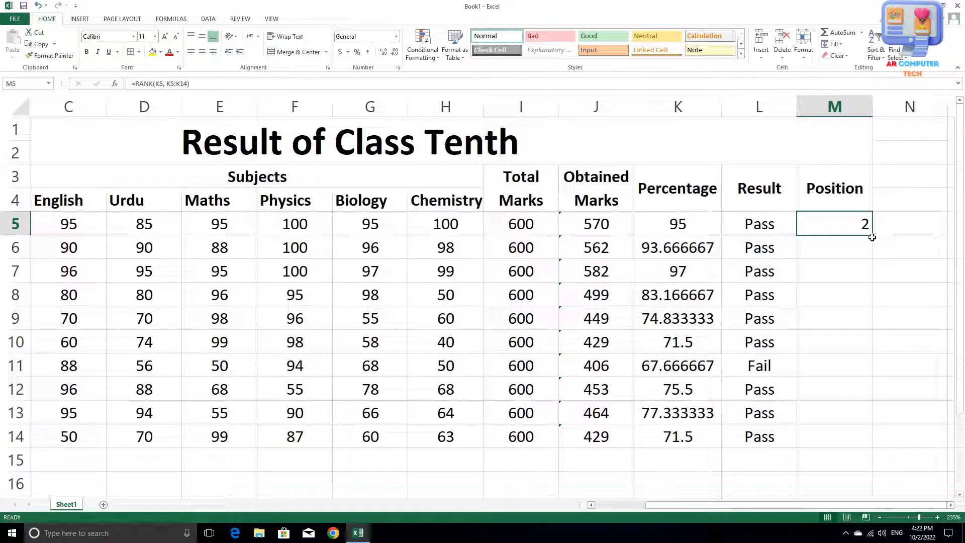
pyautogui.moveTo(872, 234); pyautogui.dragTo(828, 438)
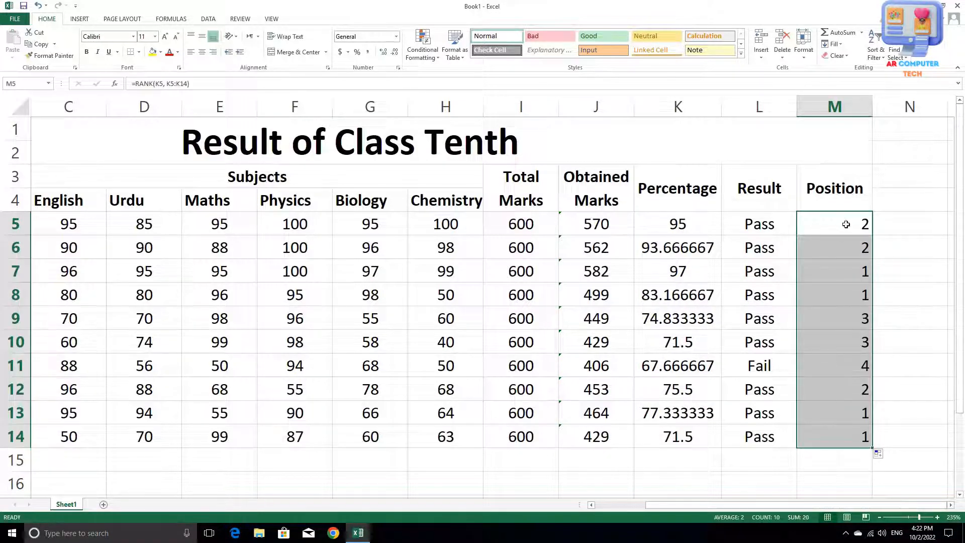
# Step: Make the range in the M5 formula absolute as =RANK(K5, $K$5:$K$14) and fill it down to M14 again
pyautogui.doubleClick(862, 222)
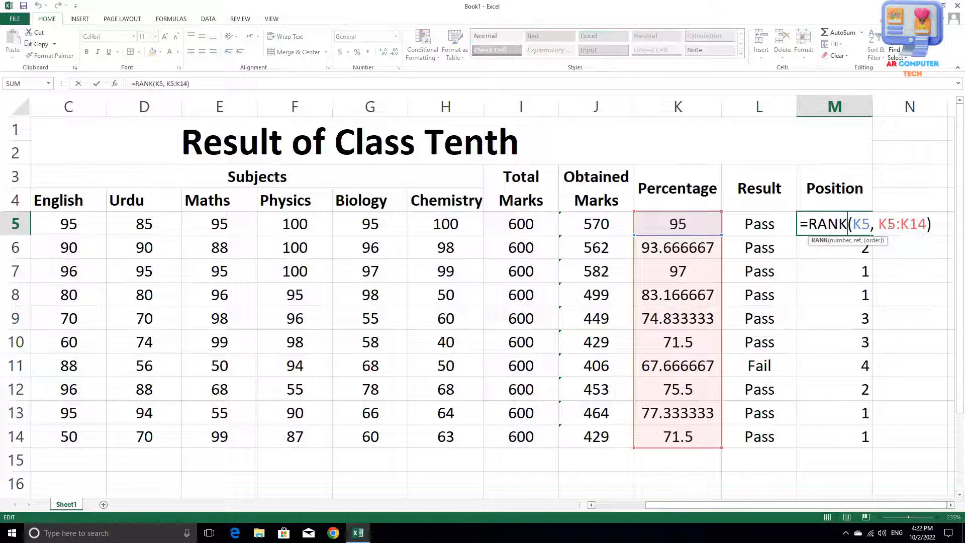
pyautogui.click(863, 225)
pyautogui.click(872, 229)
pyautogui.write('$')
pyautogui.press('Right')
pyautogui.write('$')
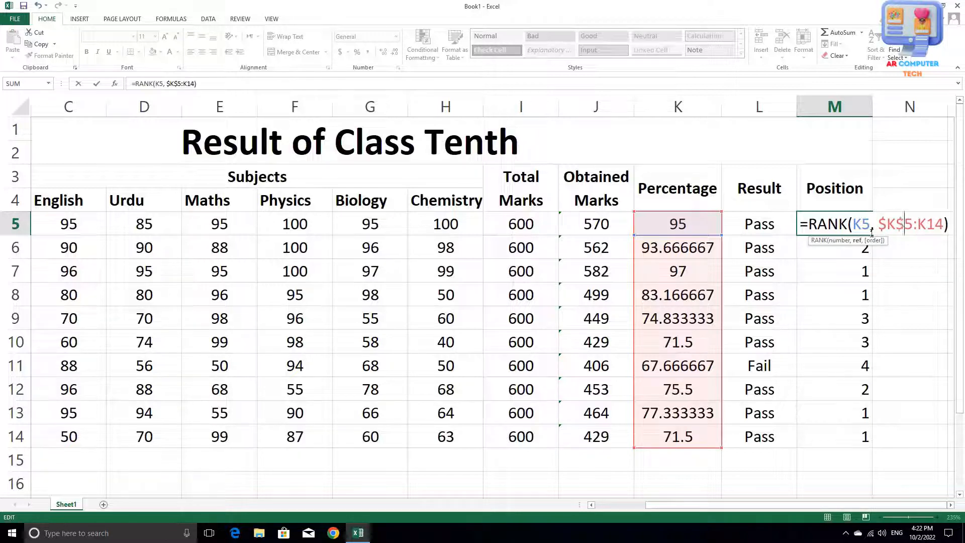
pyautogui.press('Right')
pyautogui.press('Right')
pyautogui.write('$')
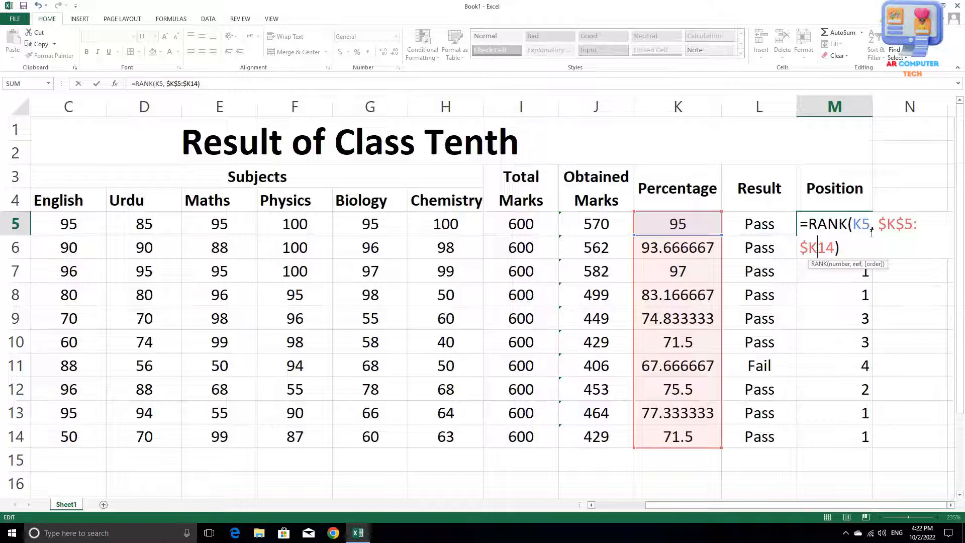
pyautogui.write('$')
pyautogui.press('Return')
pyautogui.click(867, 228)
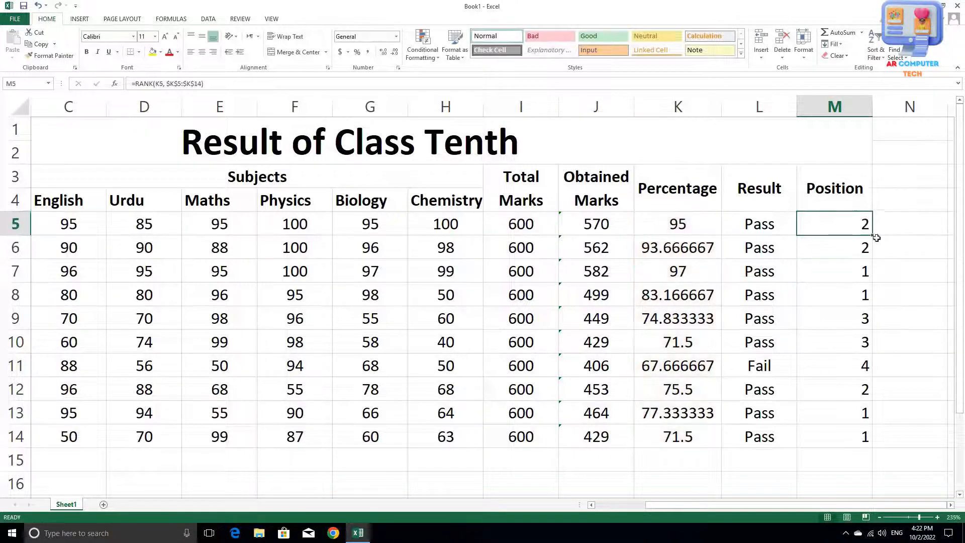
pyautogui.moveTo(872, 235); pyautogui.dragTo(875, 451)
# Step: Compare the Percentage and Position values of the third and first students
pyautogui.click(908, 253)
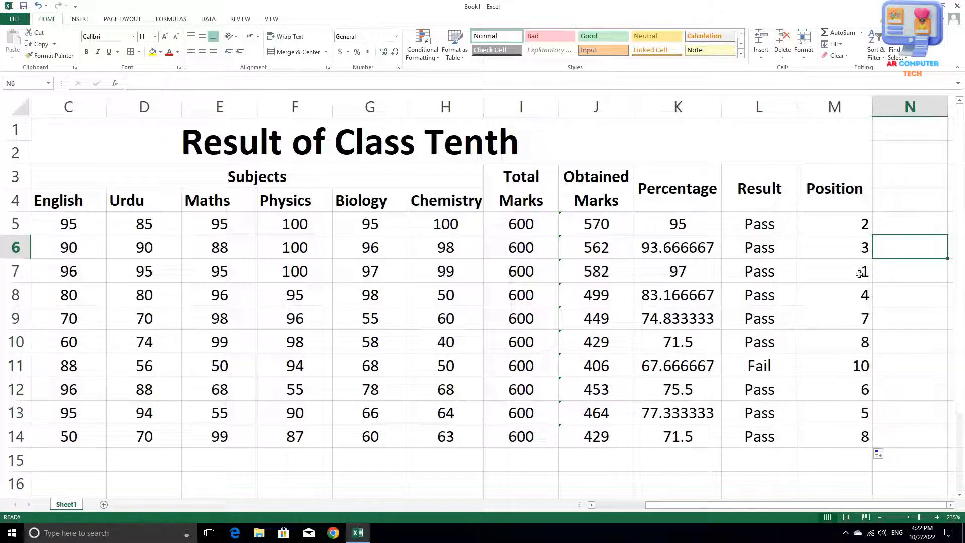
pyautogui.click(861, 273)
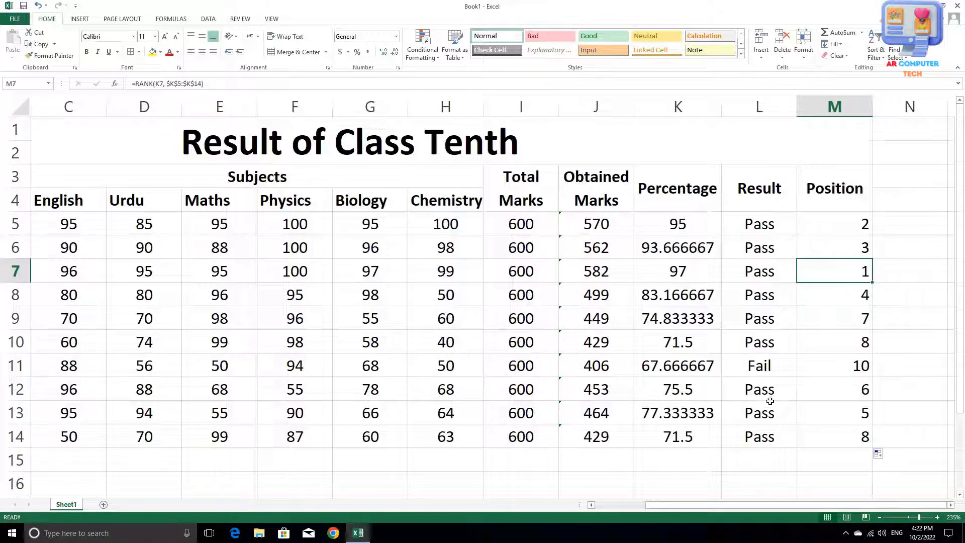
pyautogui.scroll(-2, 767, 398)
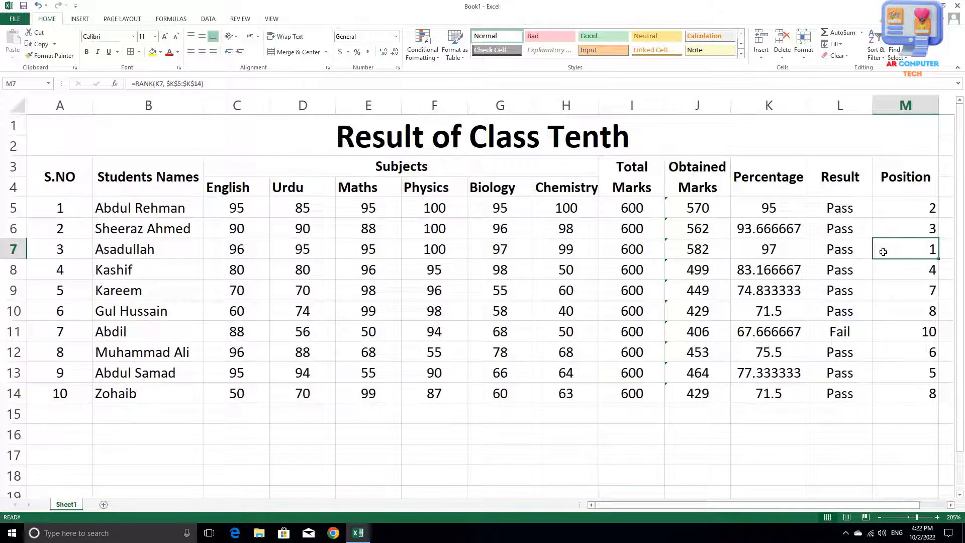
pyautogui.click(768, 254)
pyautogui.click(927, 249)
pyautogui.click(769, 207)
pyautogui.click(924, 209)
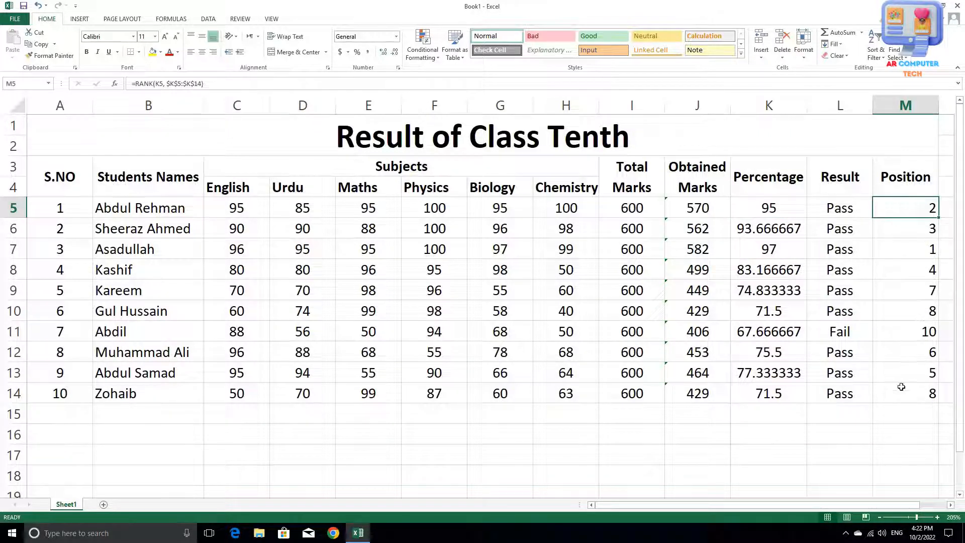
# Step: Centre the Position values in M5:M14 horizontally
pyautogui.moveTo(893, 204); pyautogui.dragTo(895, 404)
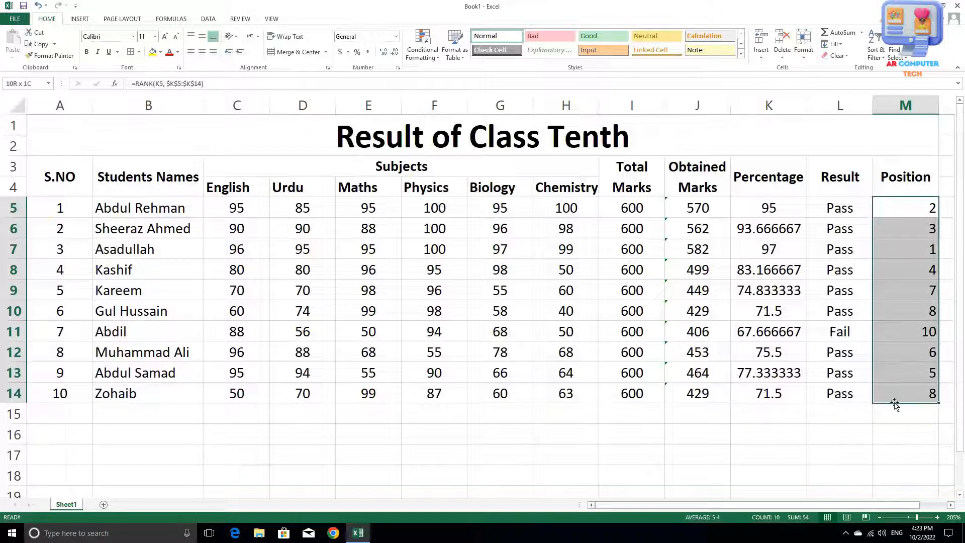
pyautogui.click(201, 52)
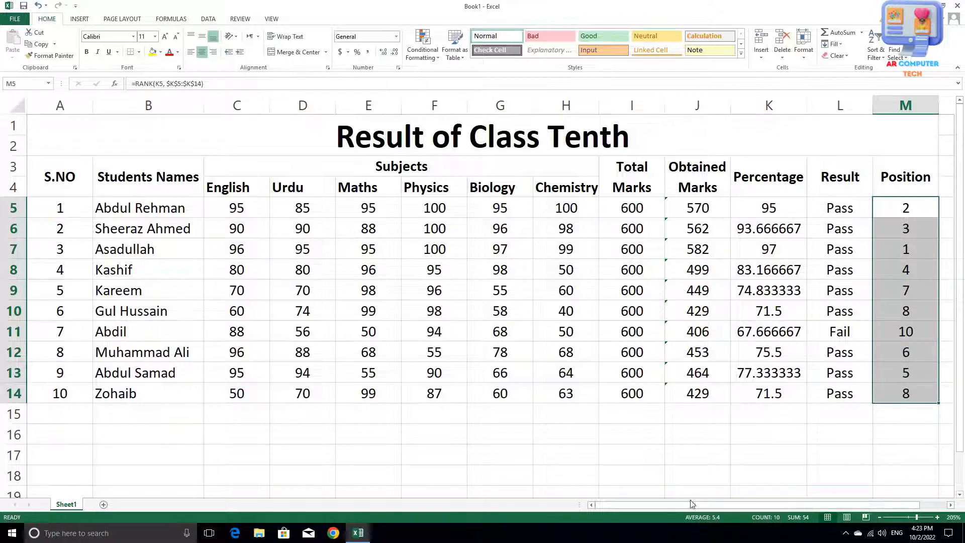
# Step: Apply the Check Cell style to the Result of Class Tenth title
pyautogui.click(593, 450)
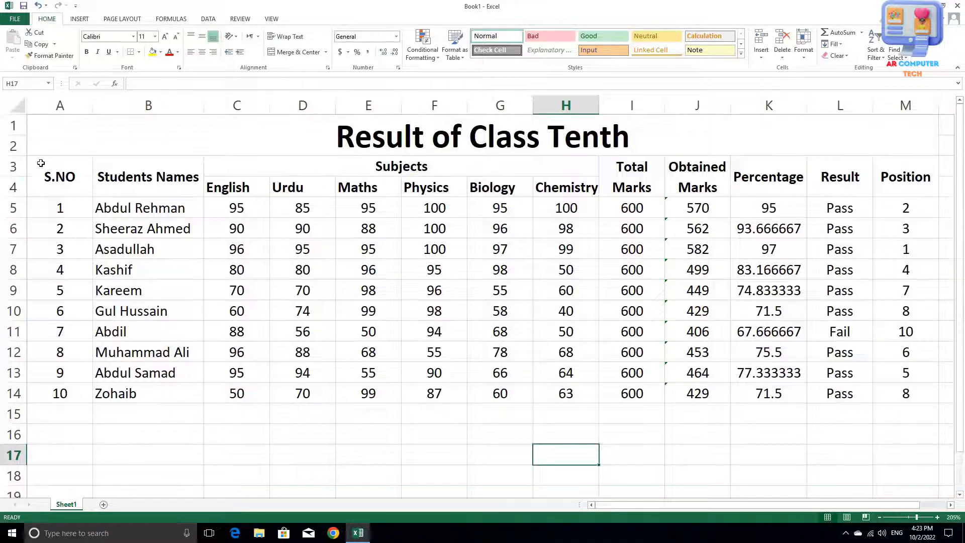
pyautogui.moveTo(43, 160); pyautogui.dragTo(352, 191)
pyautogui.click(69, 133)
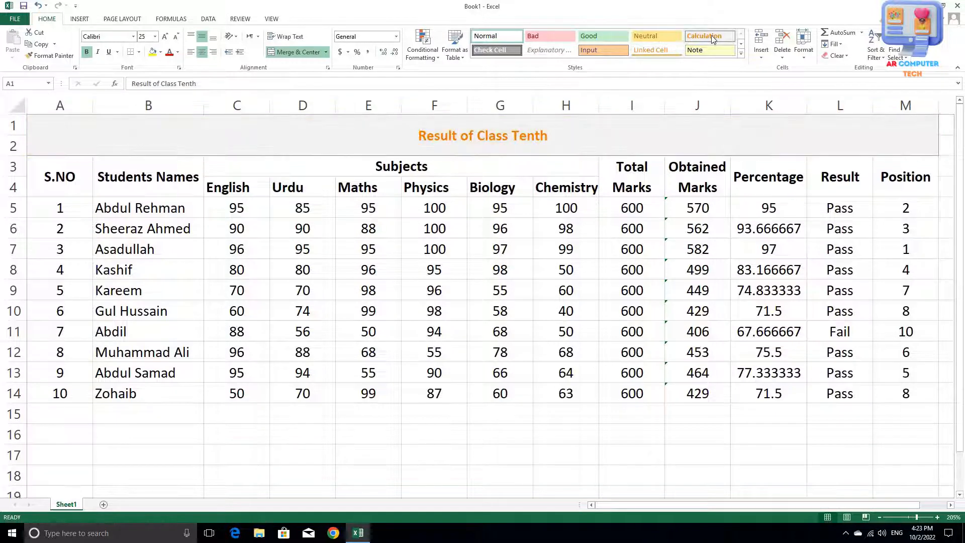
pyautogui.click(741, 55)
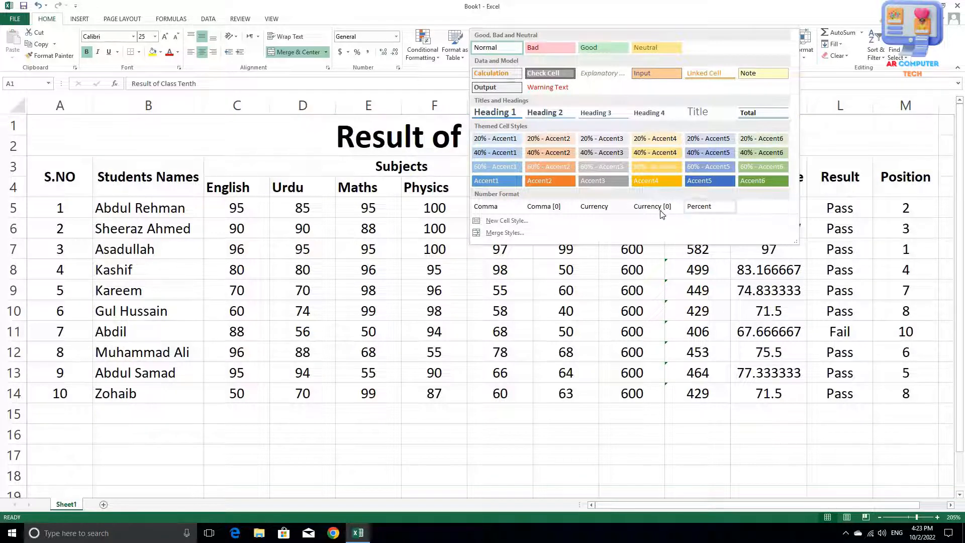
pyautogui.click(531, 74)
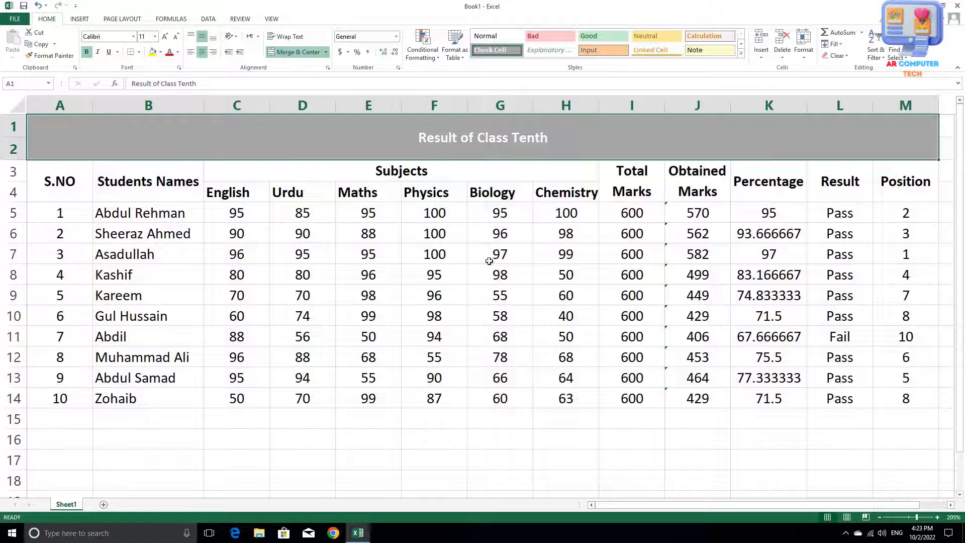
# Step: Apply the Good cell style to the S.NO and Students Names headings
pyautogui.click(96, 222)
pyautogui.click(76, 187)
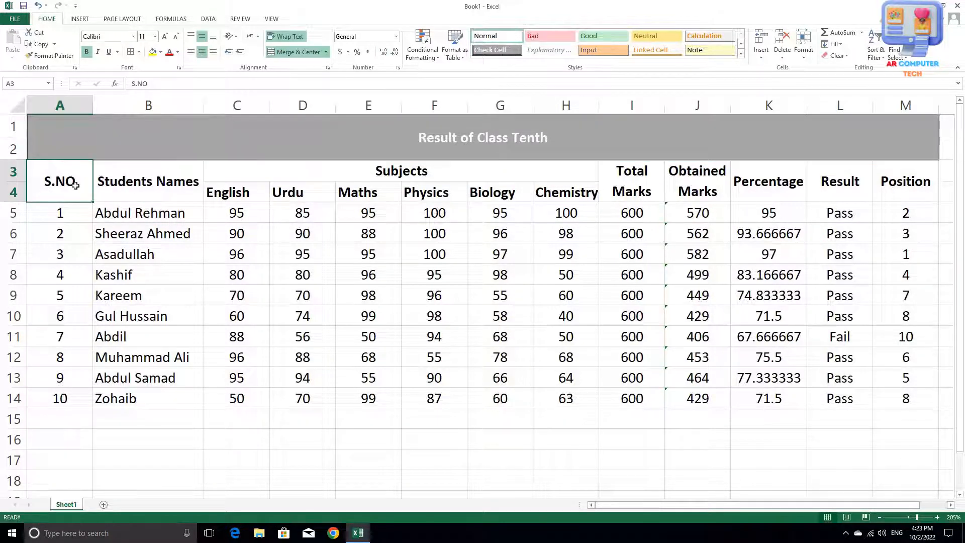
pyautogui.moveTo(75, 185); pyautogui.dragTo(125, 185)
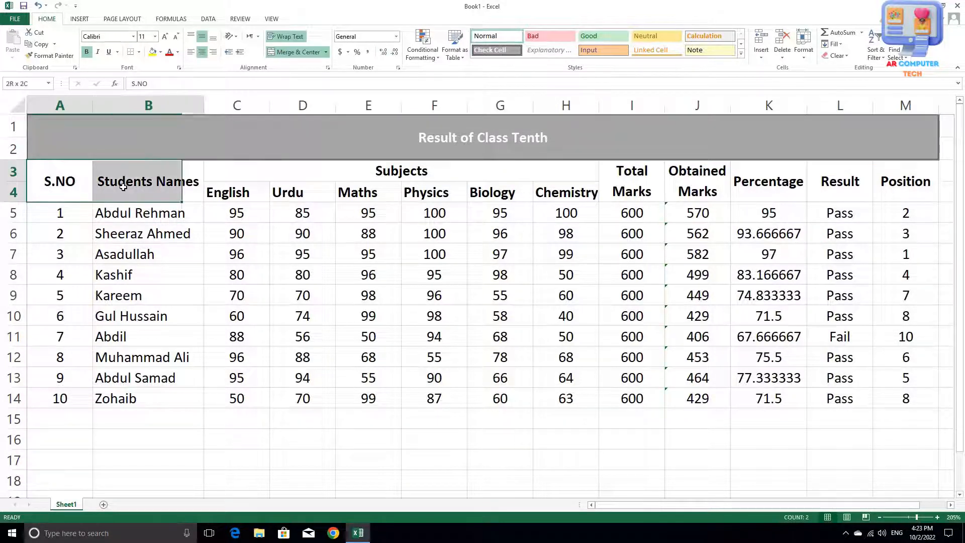
pyautogui.click(598, 40)
# Step: Fill the merged Subjects heading with the standard light blue colour
pyautogui.click(266, 197)
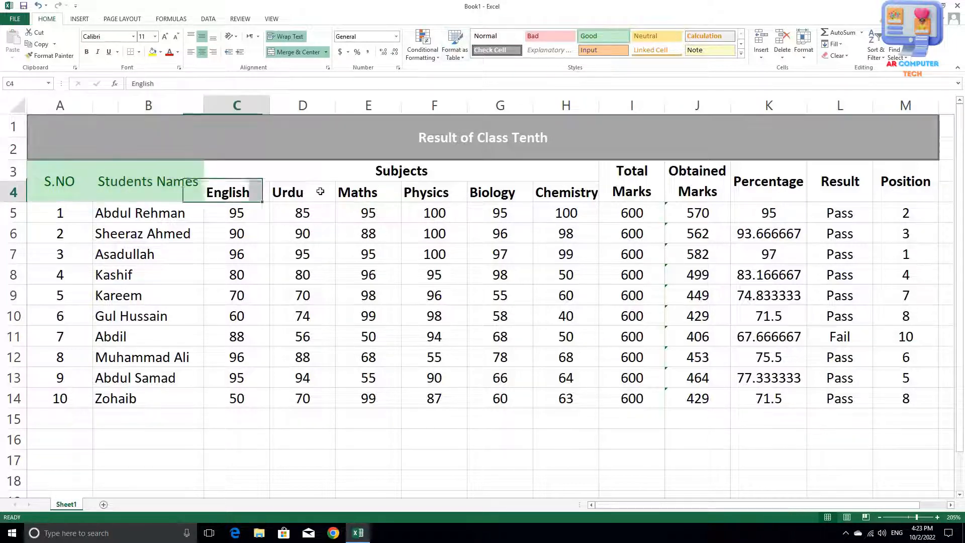
pyautogui.click(259, 168)
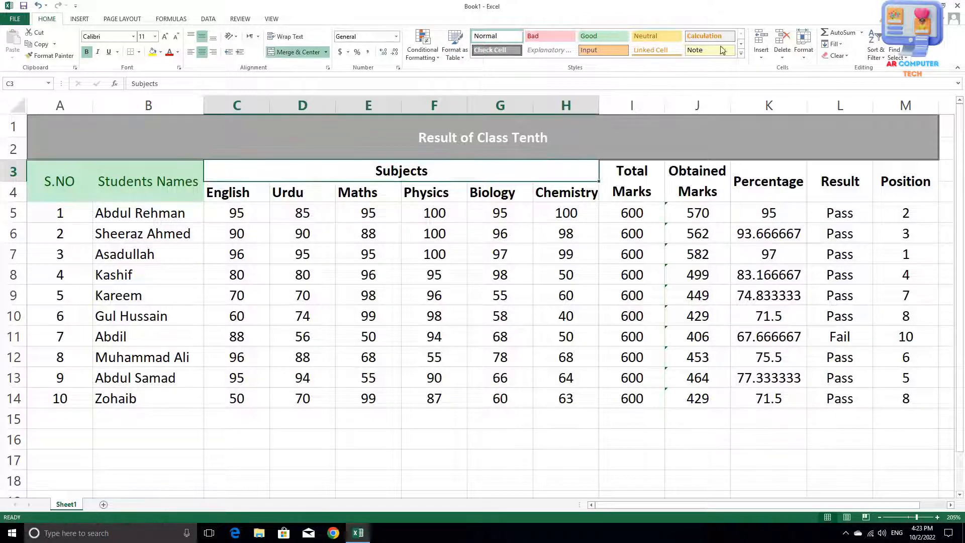
pyautogui.click(161, 52)
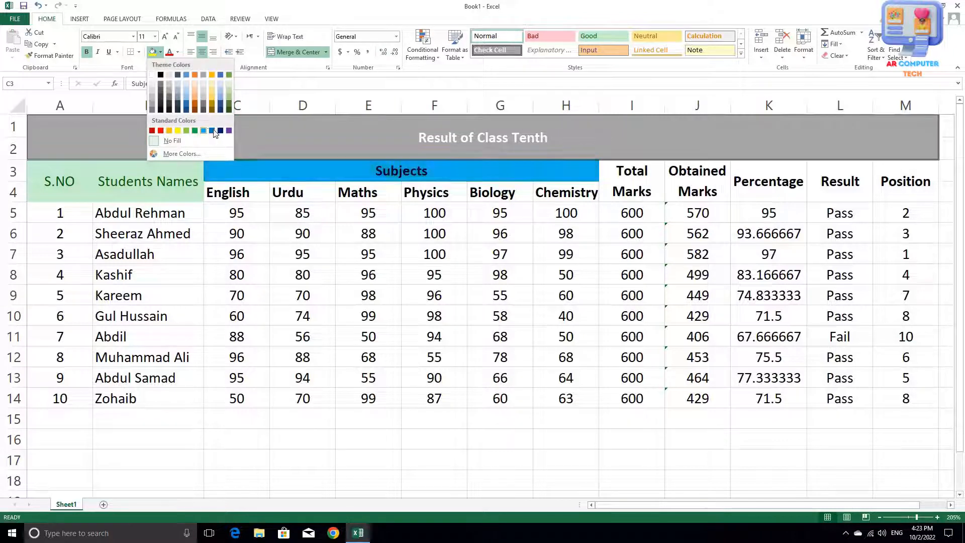
pyautogui.click(202, 129)
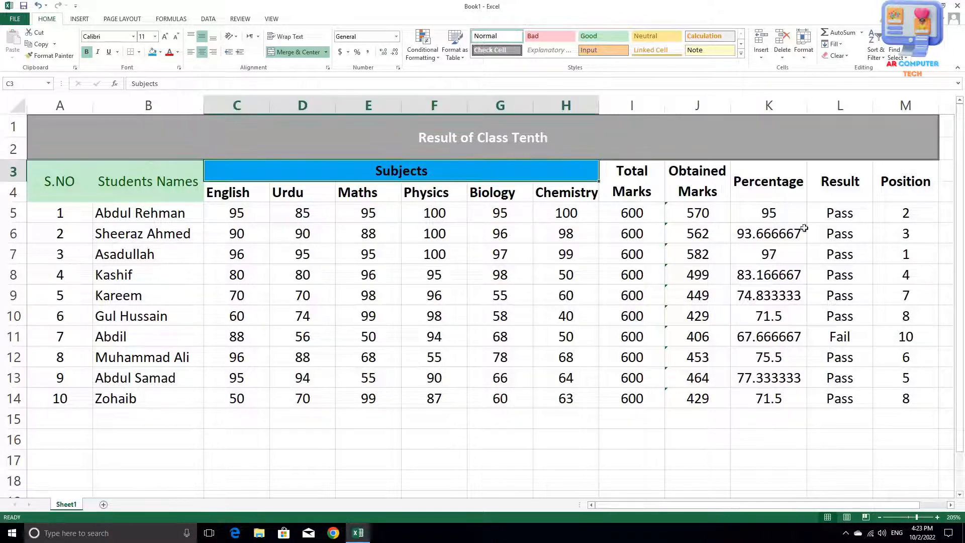
# Step: Extend the light blue fill to all headings in C3:M4, from the subject names through Total Marks to Position
pyautogui.moveTo(636, 171)
pyautogui.mouseDown()
pyautogui.moveTo(682, 183)
pyautogui.moveTo(645, 174)
pyautogui.mouseUp()
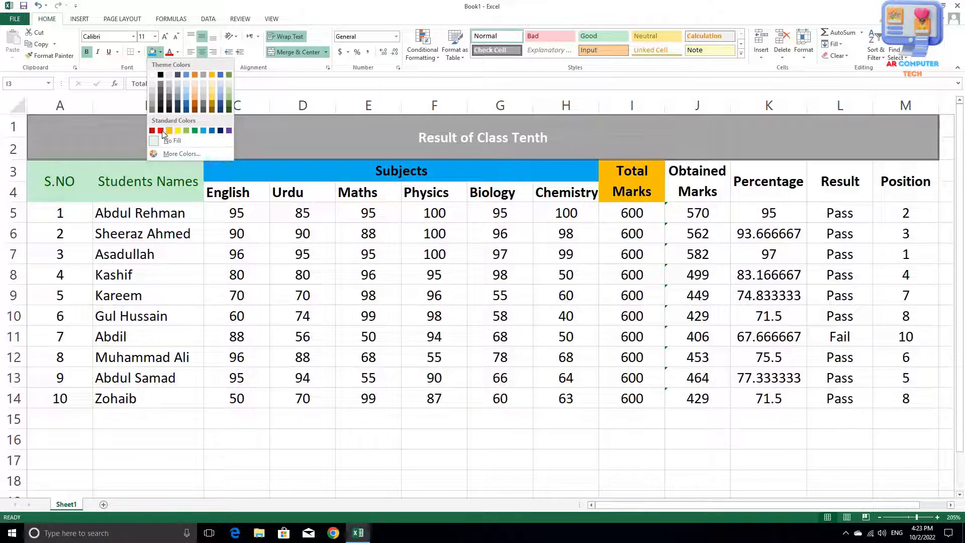
pyautogui.click(635, 172)
pyautogui.moveTo(911, 191); pyautogui.dragTo(498, 174)
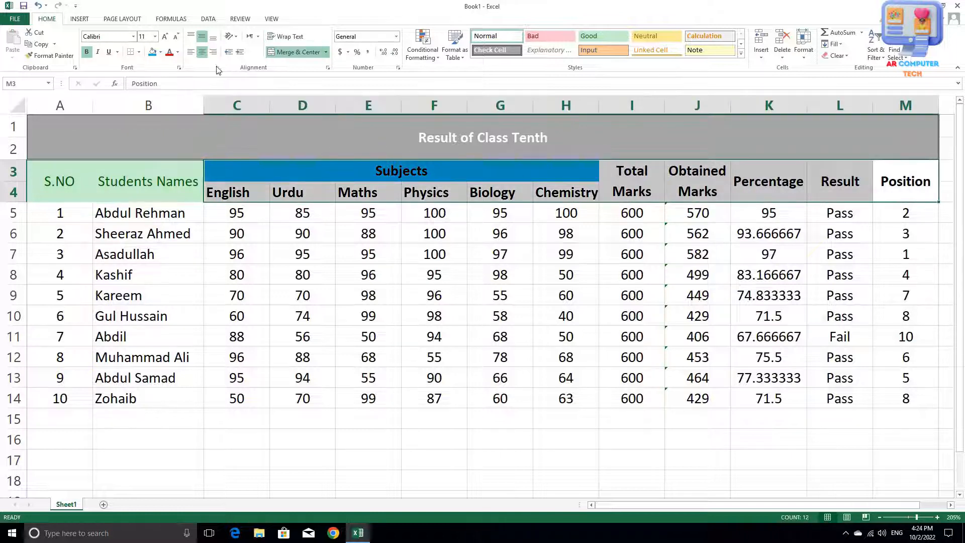
pyautogui.click(152, 52)
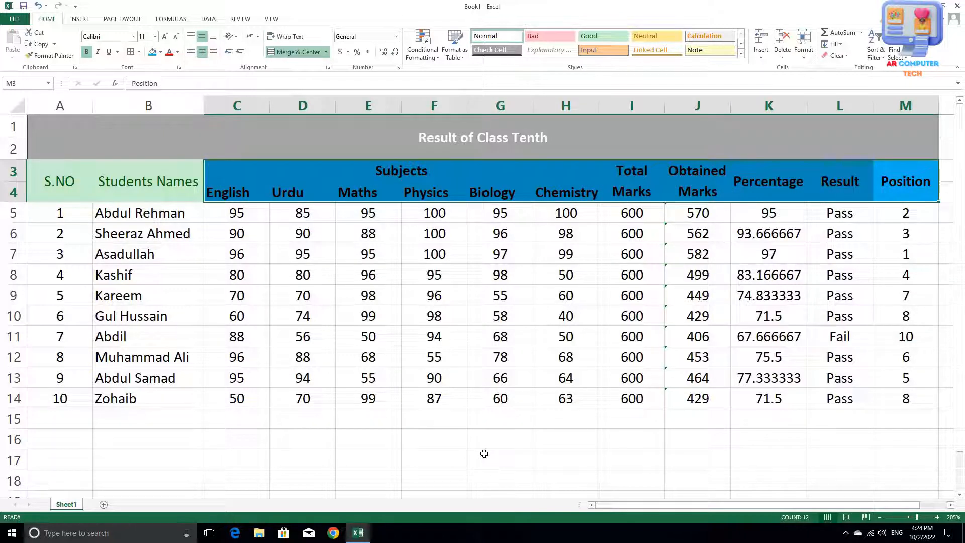
pyautogui.click(485, 478)
pyautogui.click(368, 185)
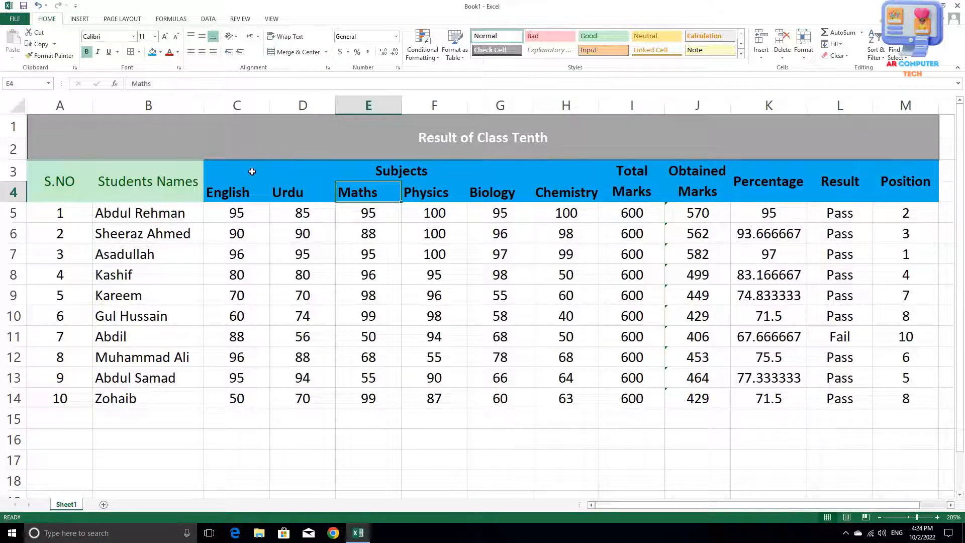
pyautogui.moveTo(220, 172); pyautogui.dragTo(916, 192)
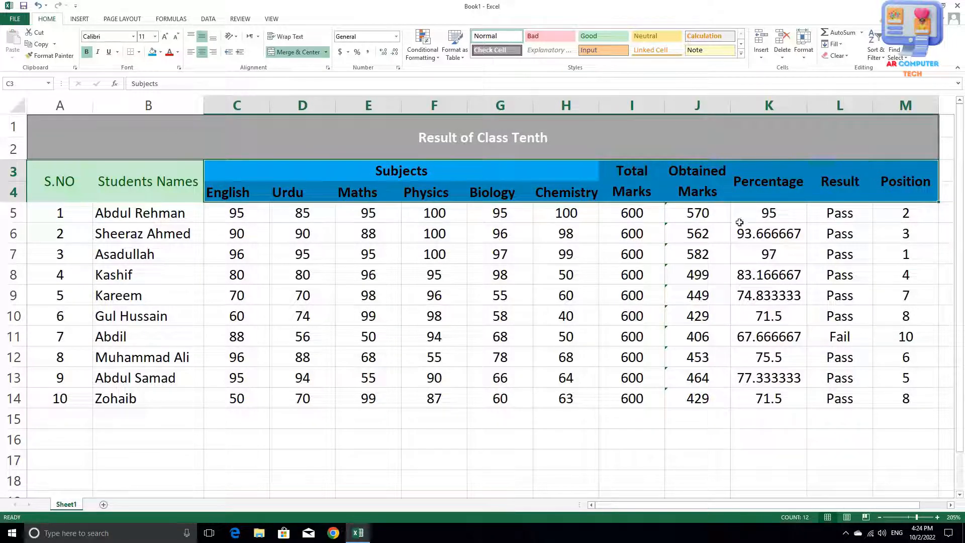
pyautogui.click(69, 139)
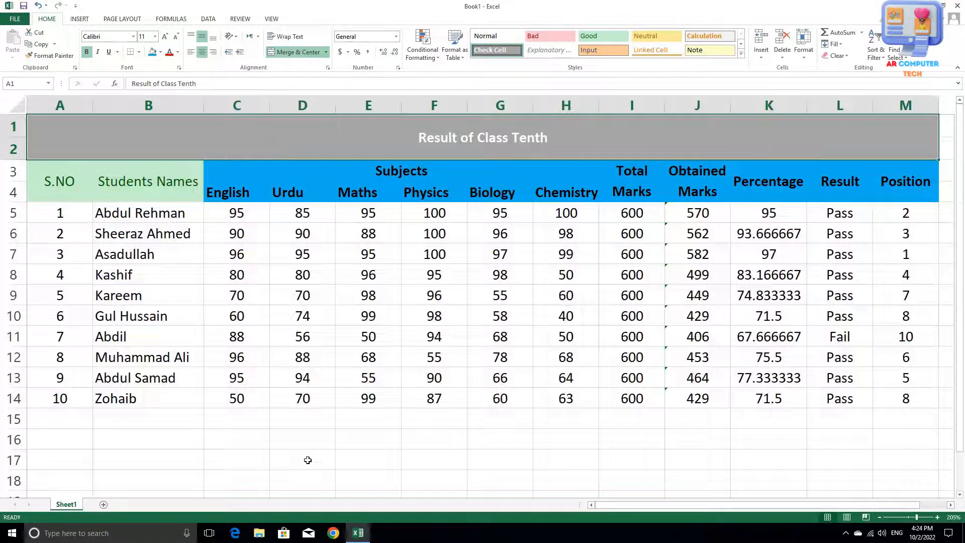
# Step: Put a thick box border around the whole result table, A1:M14
pyautogui.scroll(-2, 308, 460)
pyautogui.click(558, 392)
pyautogui.moveTo(29, 120); pyautogui.dragTo(775, 358)
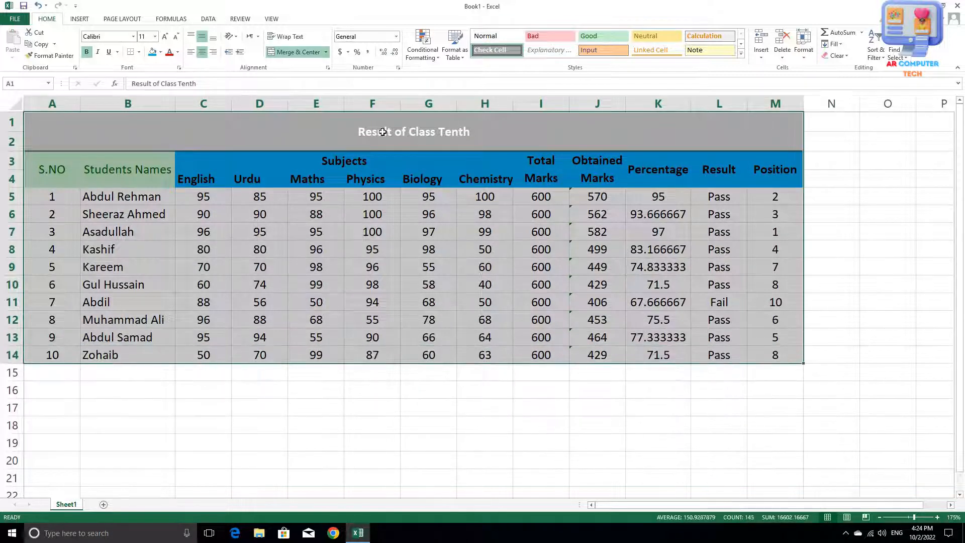
pyautogui.click(139, 52)
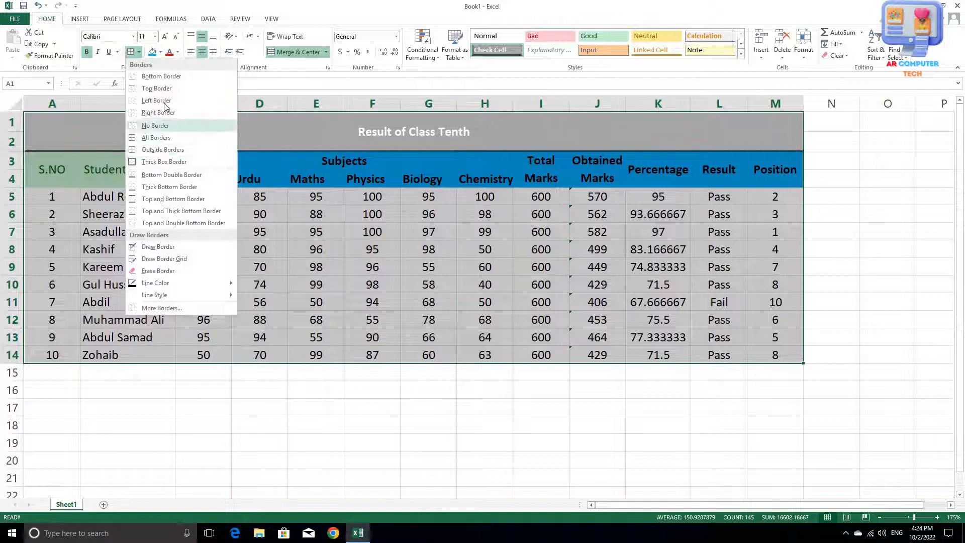
pyautogui.click(171, 163)
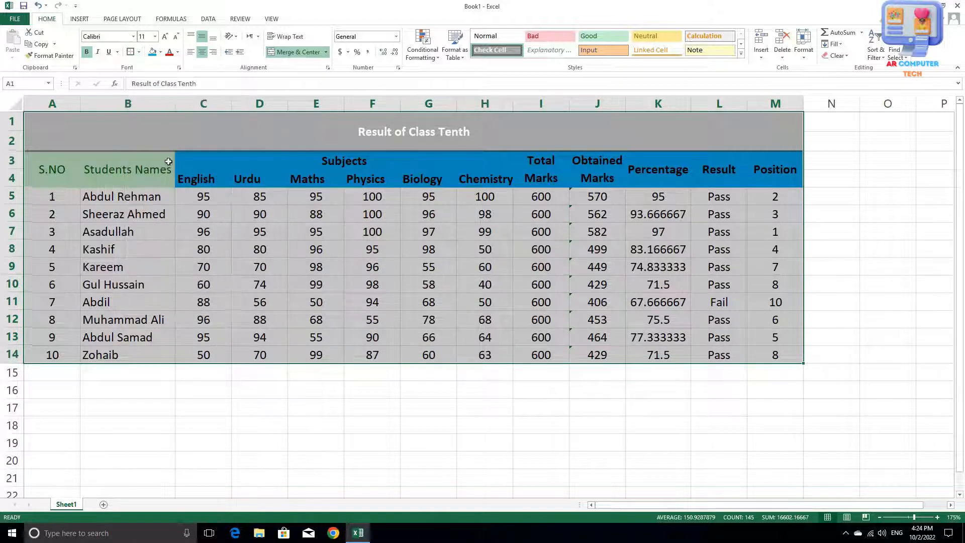
pyautogui.click(357, 437)
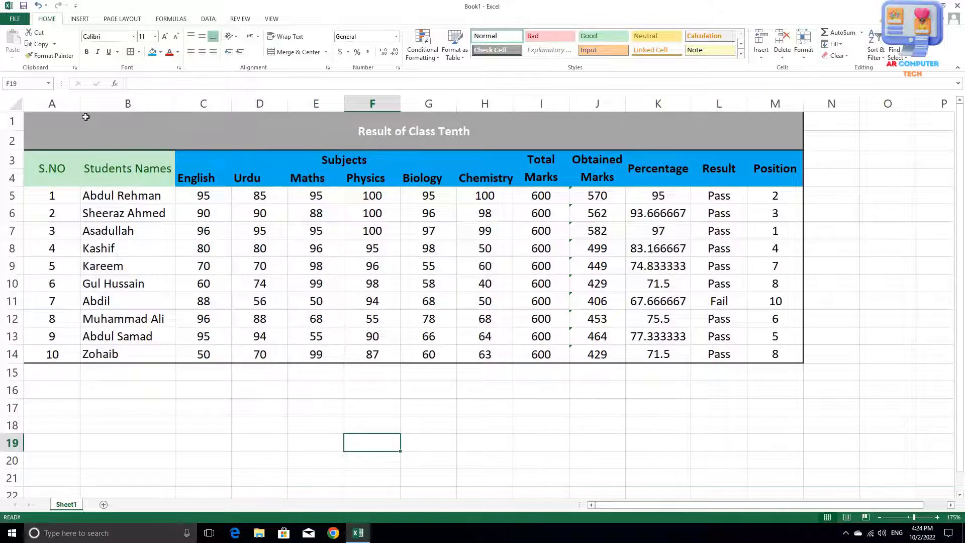
# Step: Apply All Borders to every cell of the result table, A1:M14
pyautogui.moveTo(32, 120)
pyautogui.mouseDown()
pyautogui.moveTo(370, 213)
pyautogui.moveTo(556, 352)
pyautogui.mouseUp()
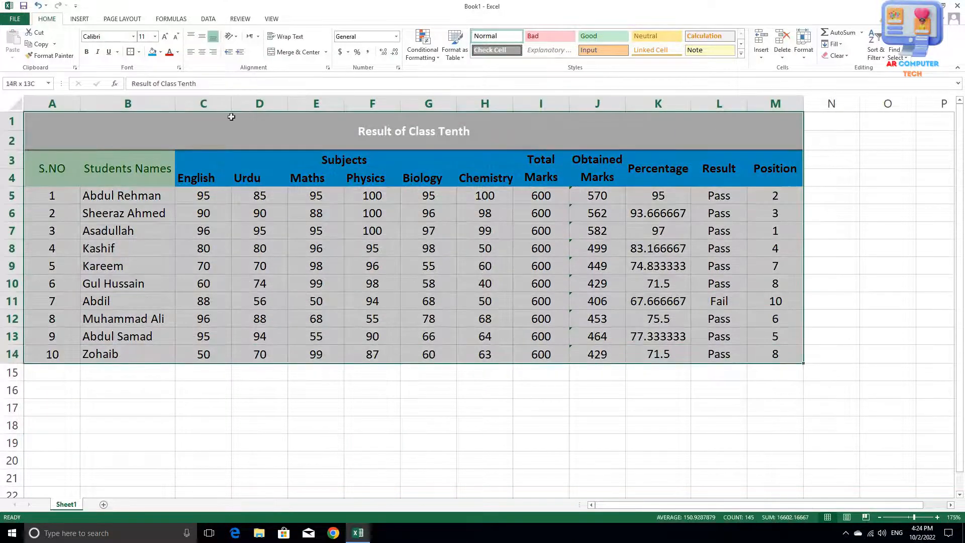
pyautogui.click(139, 53)
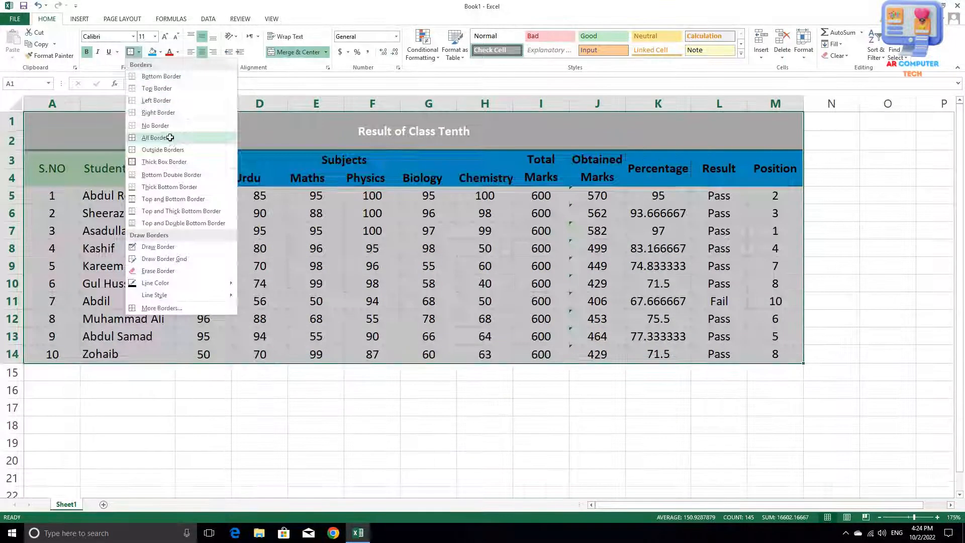
pyautogui.click(154, 137)
pyautogui.click(440, 401)
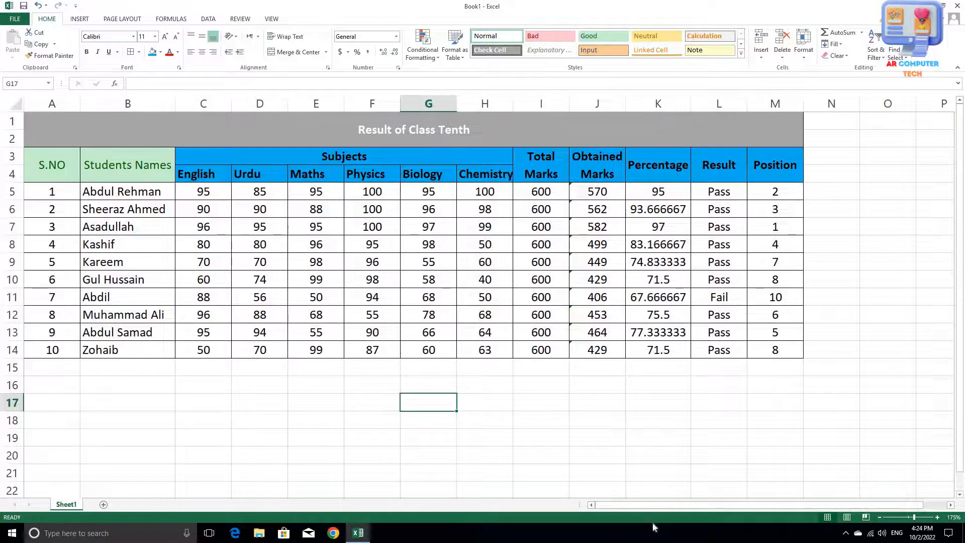
pyautogui.keyDown('ctrl'); pyautogui.scroll(2, 635, 440); pyautogui.keyUp('ctrl')
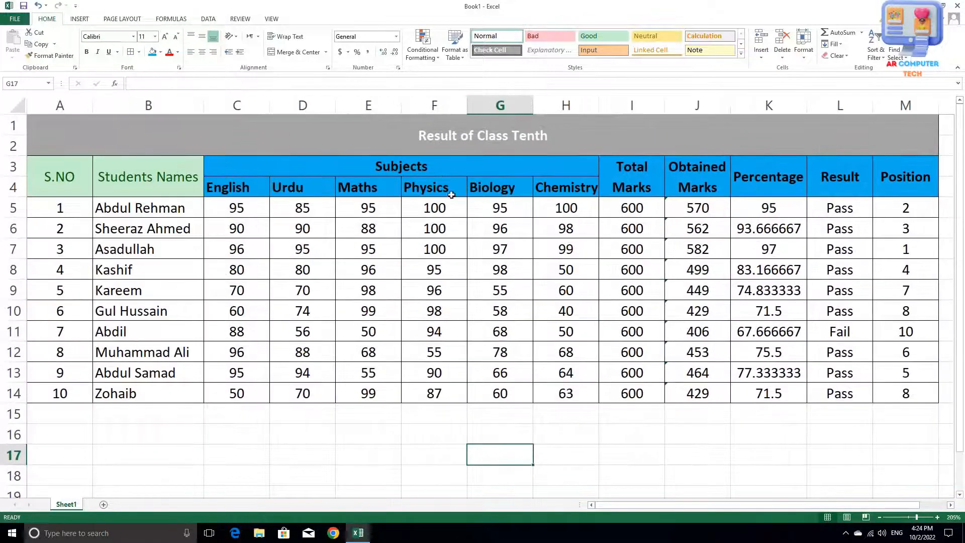
# Step: Fill the serial numbers in A5:A14 with yellow
pyautogui.moveTo(55, 208); pyautogui.dragTo(43, 394)
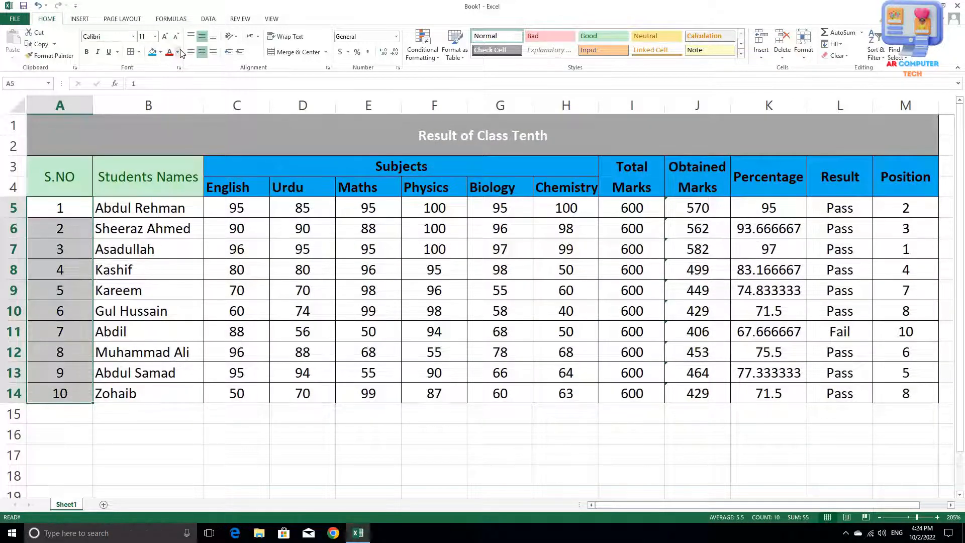
pyautogui.click(160, 52)
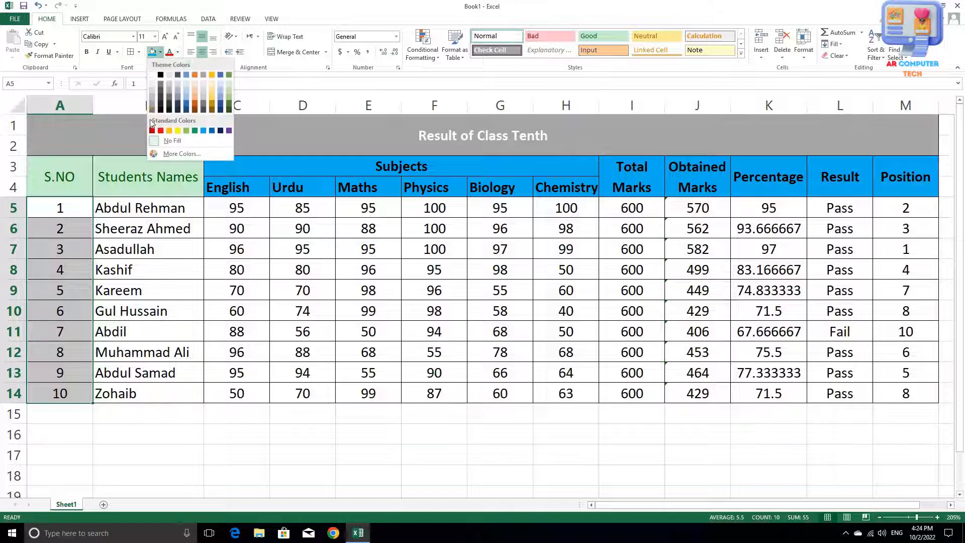
pyautogui.click(179, 131)
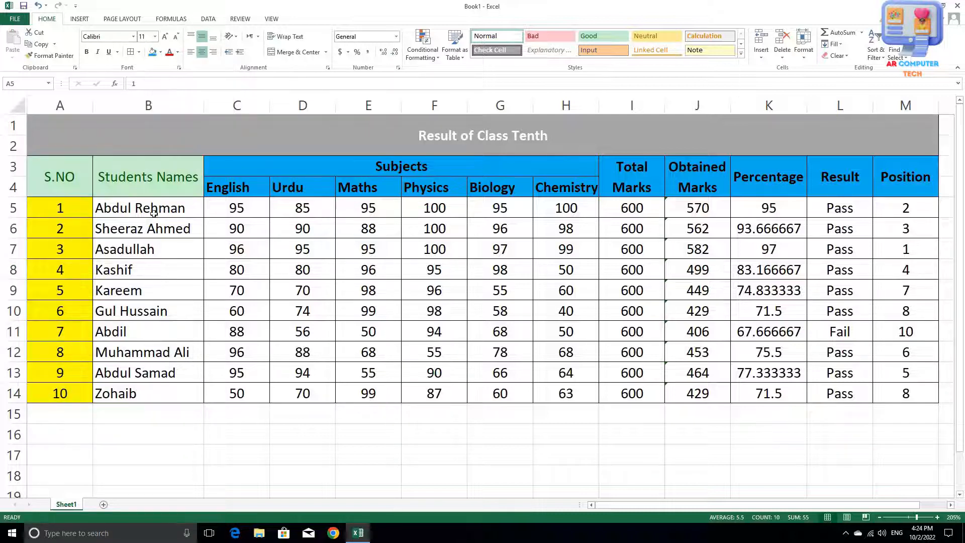
# Step: Give the student names in B5:B14 a black fill and a white font colour
pyautogui.moveTo(113, 209); pyautogui.dragTo(136, 394)
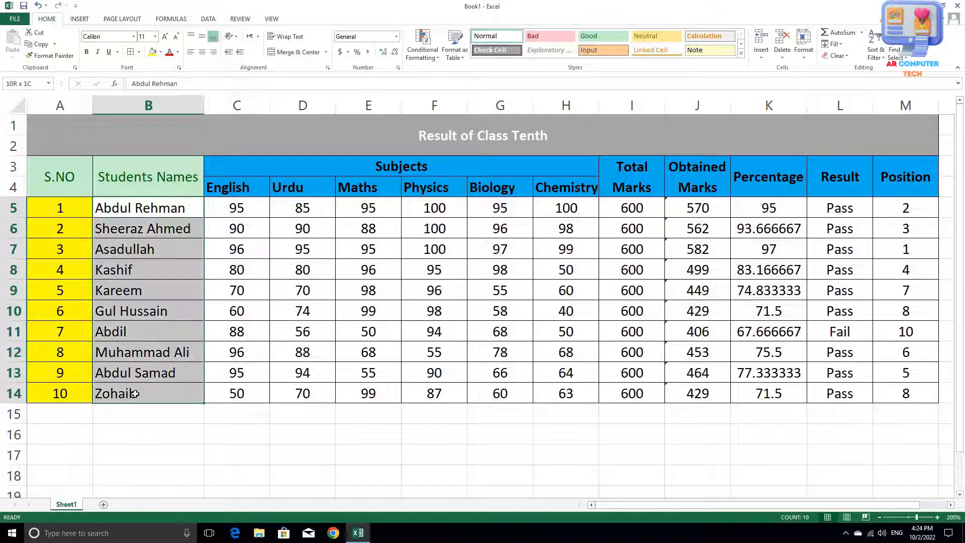
pyautogui.click(178, 52)
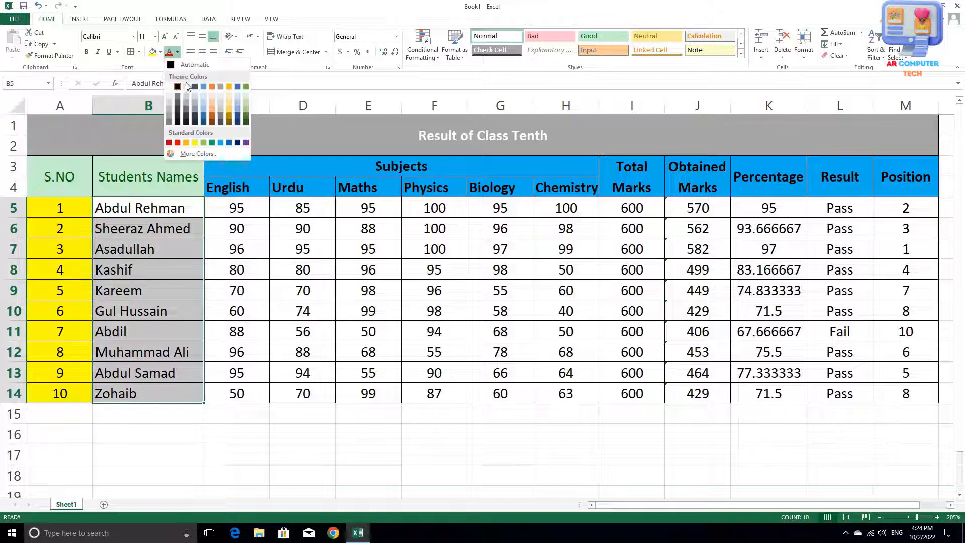
pyautogui.click(160, 52)
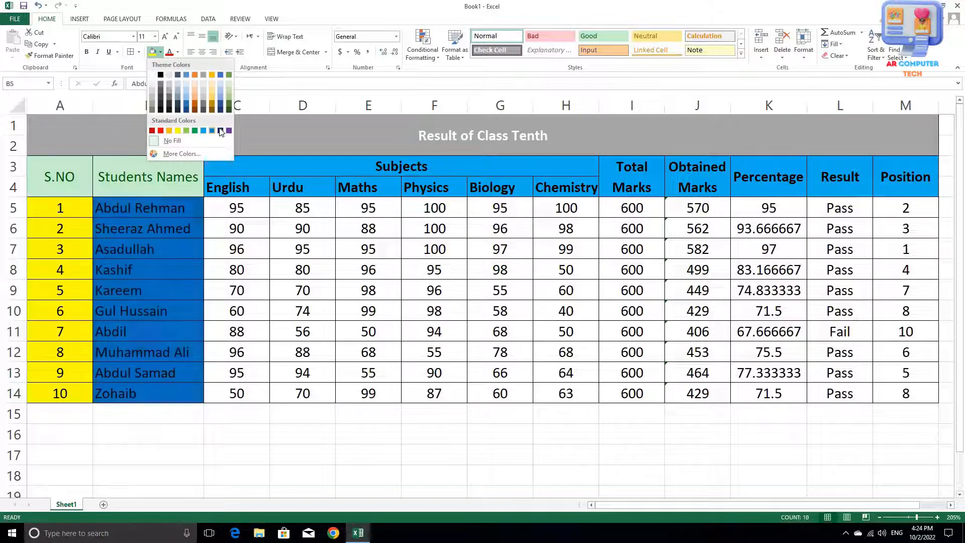
pyautogui.click(160, 74)
pyautogui.click(178, 54)
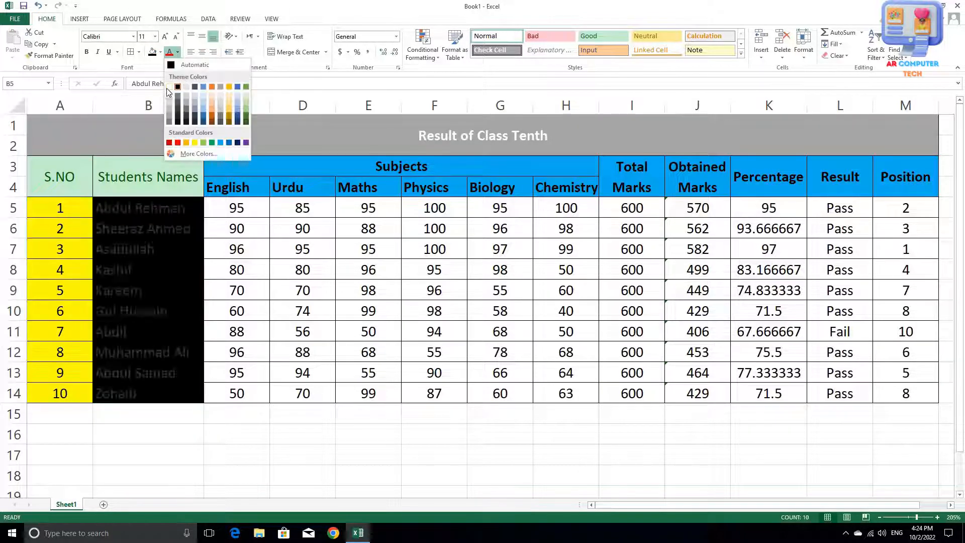
pyautogui.click(170, 86)
pyautogui.click(218, 239)
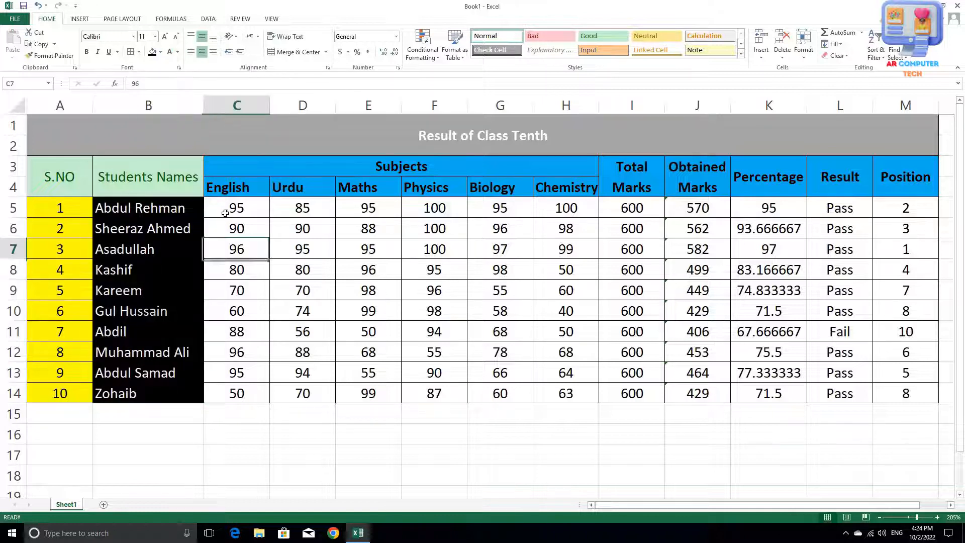
# Step: Fill the six subjects' marks in C5:H14 with black
pyautogui.moveTo(226, 210); pyautogui.dragTo(242, 397)
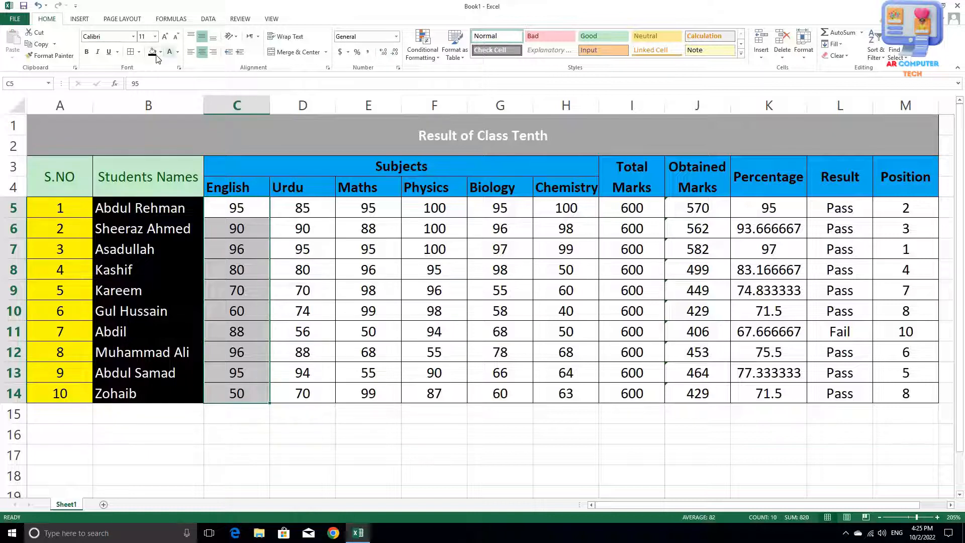
pyautogui.click(138, 56)
pyautogui.click(250, 208)
pyautogui.moveTo(236, 208); pyautogui.dragTo(592, 396)
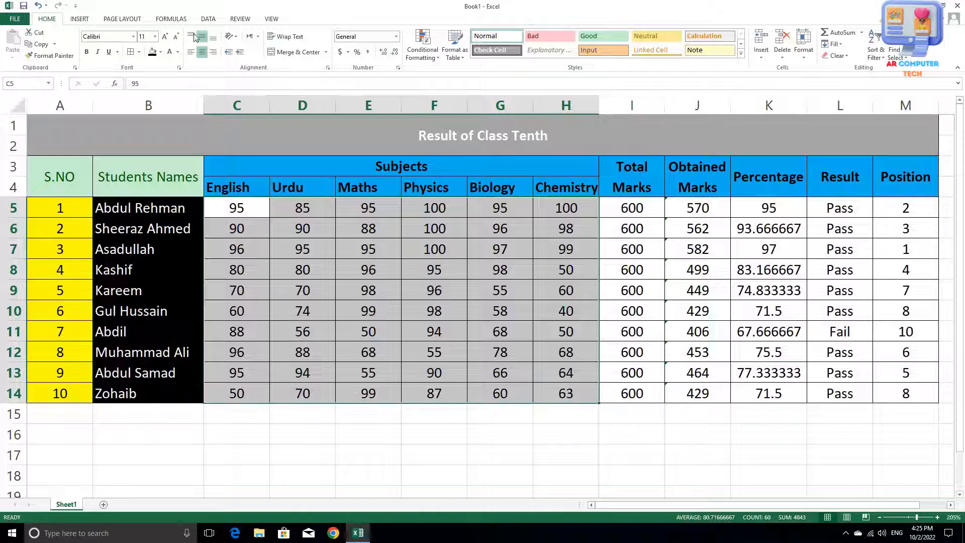
pyautogui.click(154, 52)
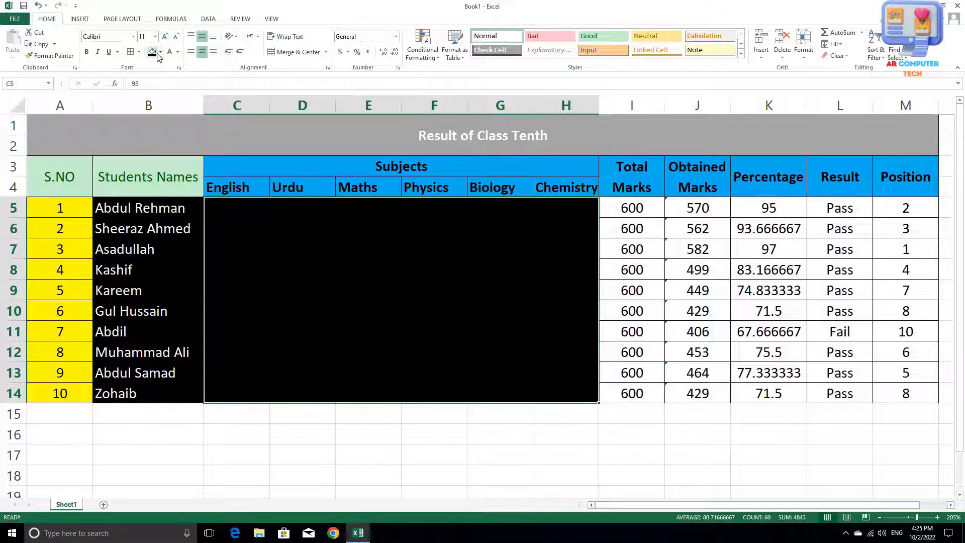
# Step: Change the fill of the six subjects' marks in C5:H14 to orange
pyautogui.click(160, 53)
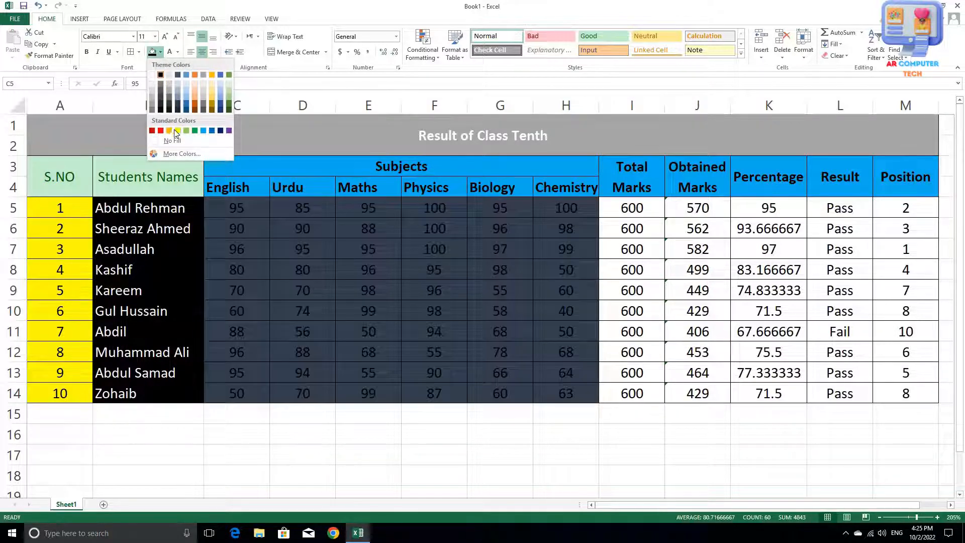
pyautogui.click(169, 131)
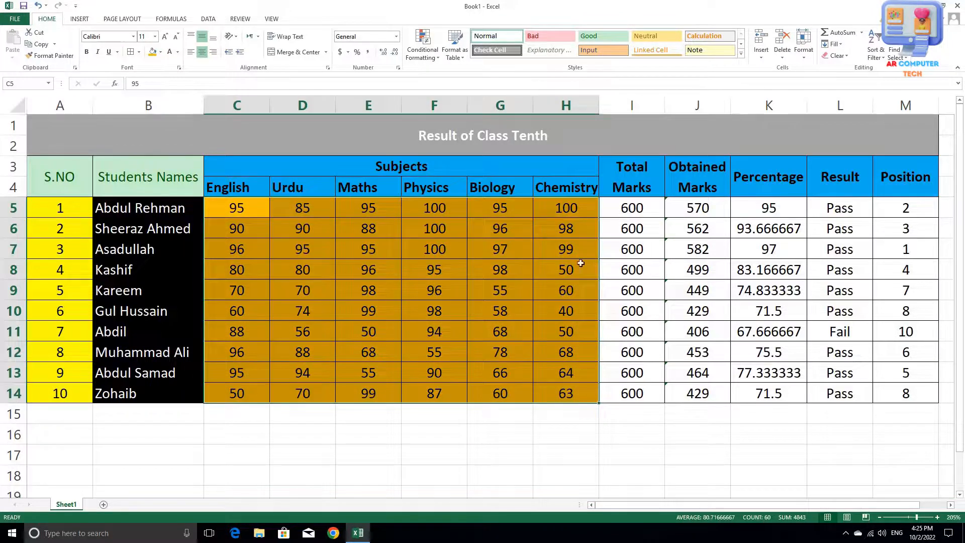
# Step: Give the total marks in I5:I14 a red fill and a yellow font colour
pyautogui.moveTo(624, 209); pyautogui.dragTo(678, 382)
pyautogui.click(167, 55)
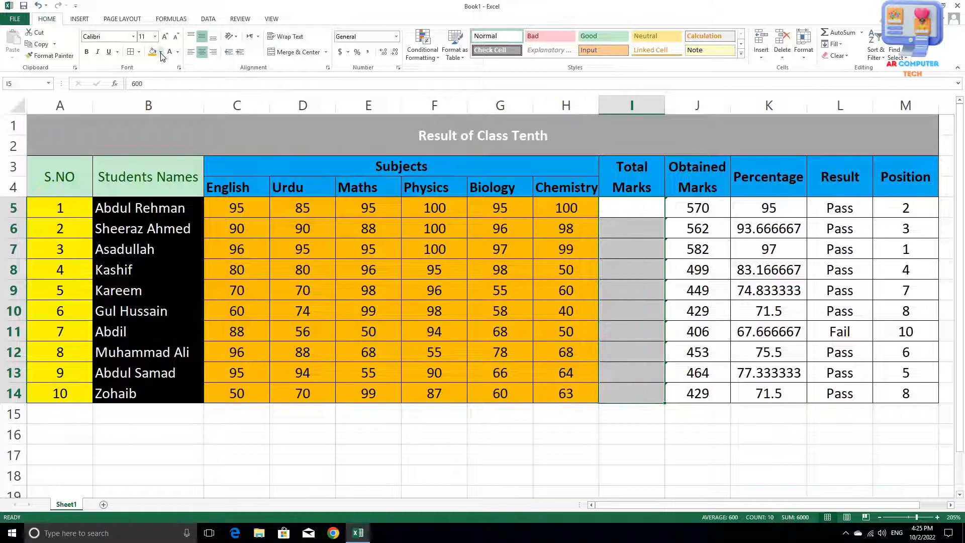
pyautogui.hotkey('ctrl', 'z')
pyautogui.click(160, 51)
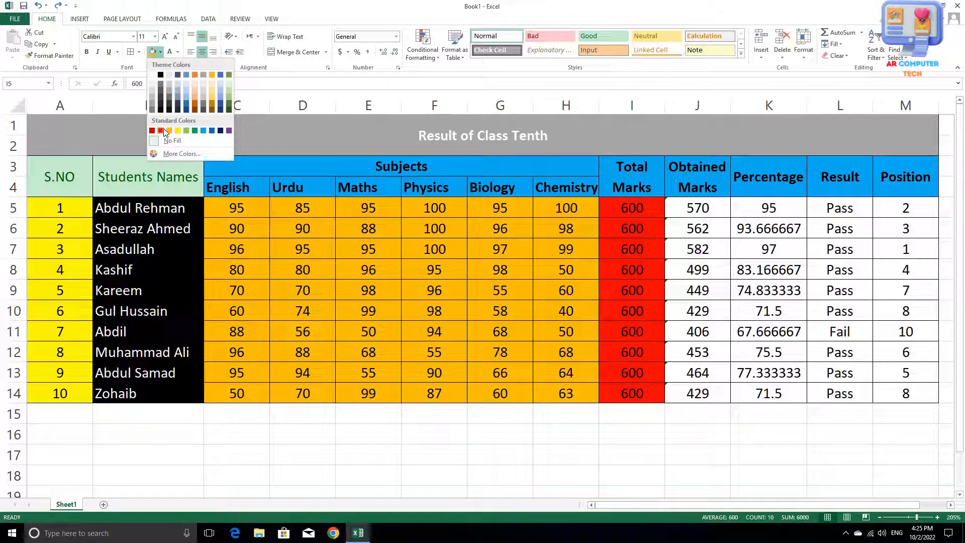
pyautogui.click(164, 131)
pyautogui.click(177, 51)
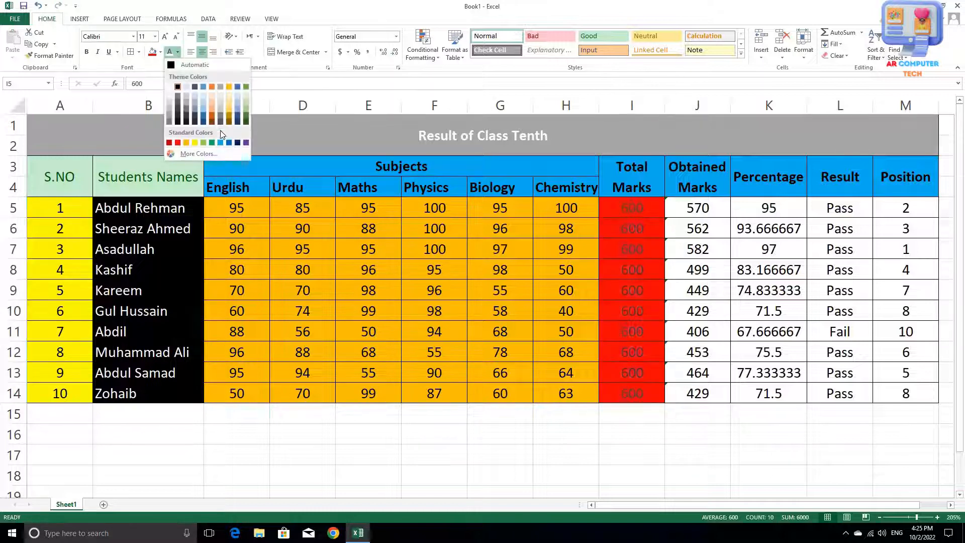
pyautogui.click(194, 143)
# Step: Fill the obtained marks in J5:J14 with green
pyautogui.moveTo(687, 208); pyautogui.dragTo(694, 395)
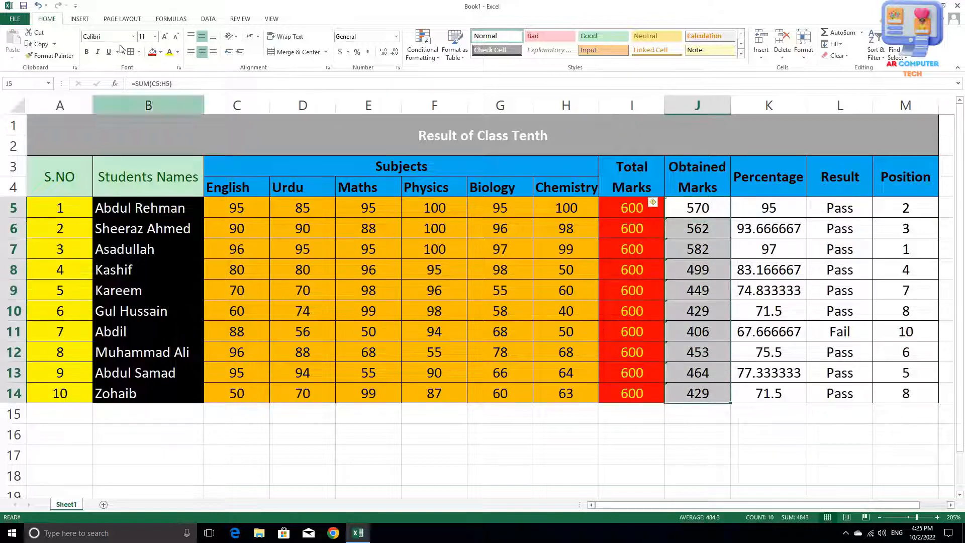
pyautogui.click(160, 52)
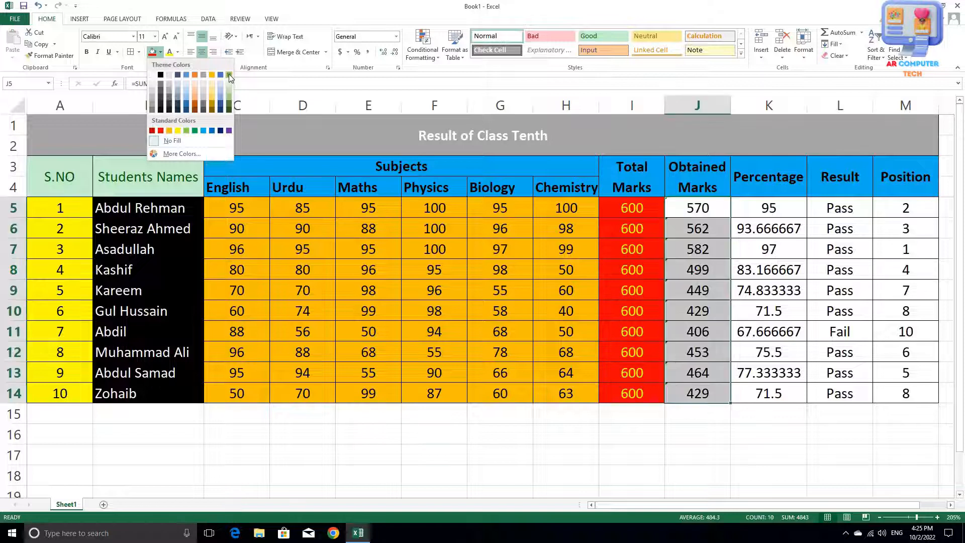
# Step: Fill the percentages in K5:K14 with blue
pyautogui.click(765, 200)
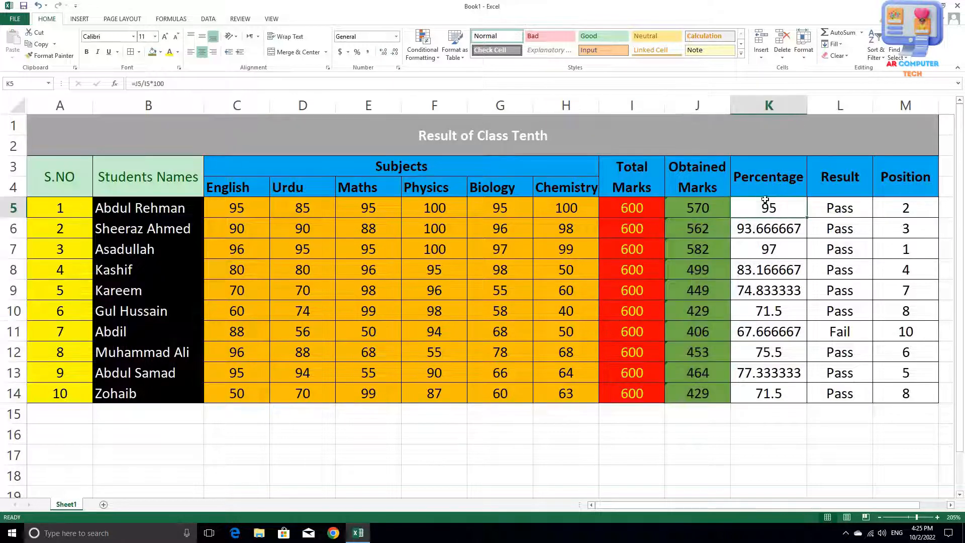
pyautogui.moveTo(764, 204); pyautogui.dragTo(767, 395)
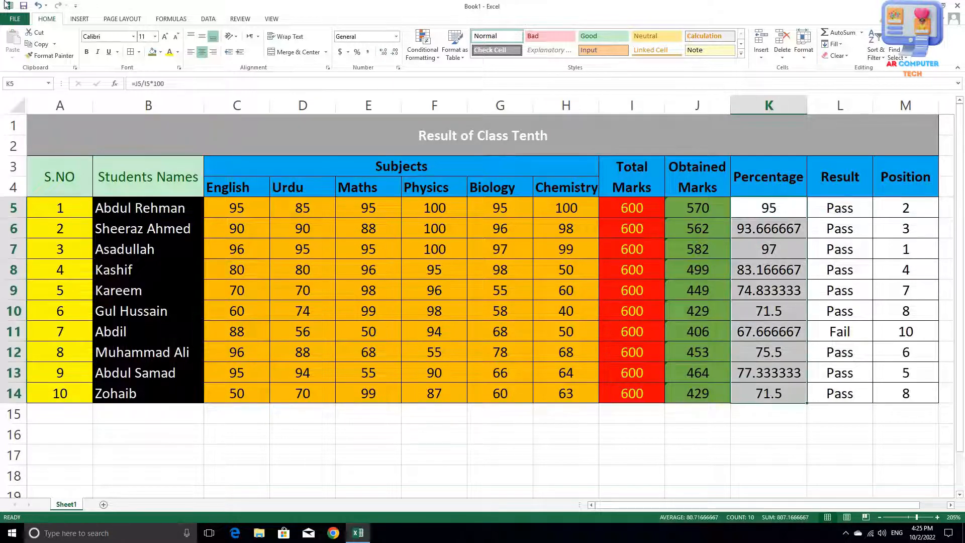
pyautogui.click(161, 52)
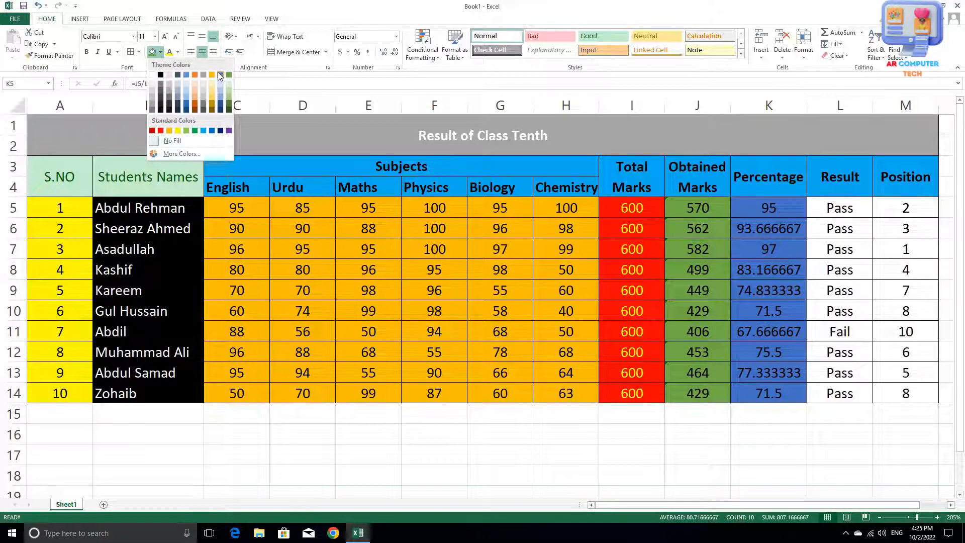
pyautogui.press('Escape')
# Step: Fill the Pass/Fail results in L5:L14 with light grey
pyautogui.moveTo(835, 206); pyautogui.dragTo(840, 396)
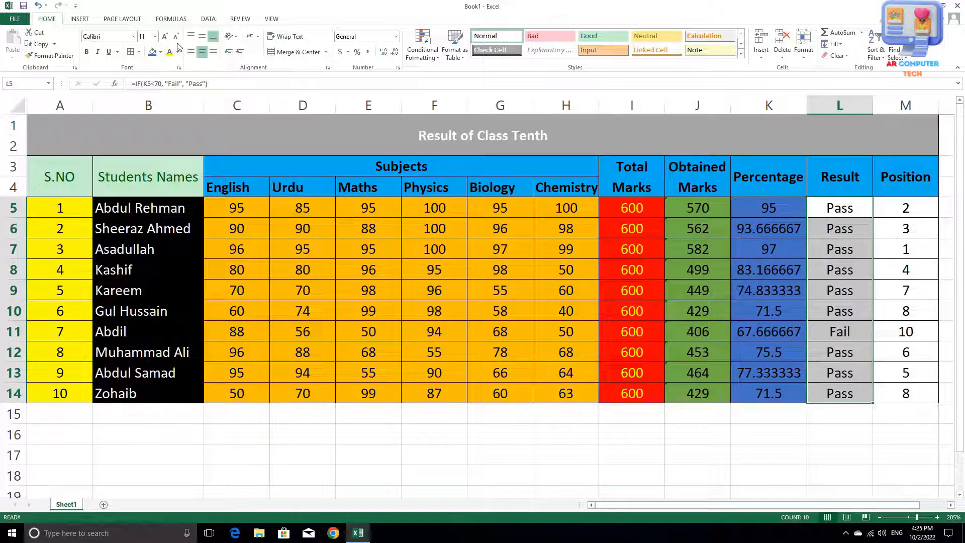
pyautogui.click(161, 52)
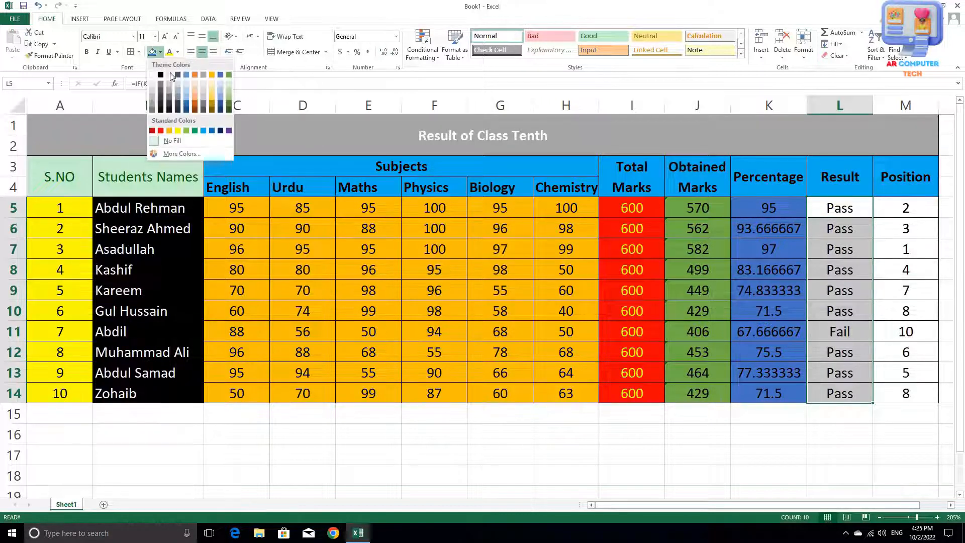
pyautogui.click(160, 132)
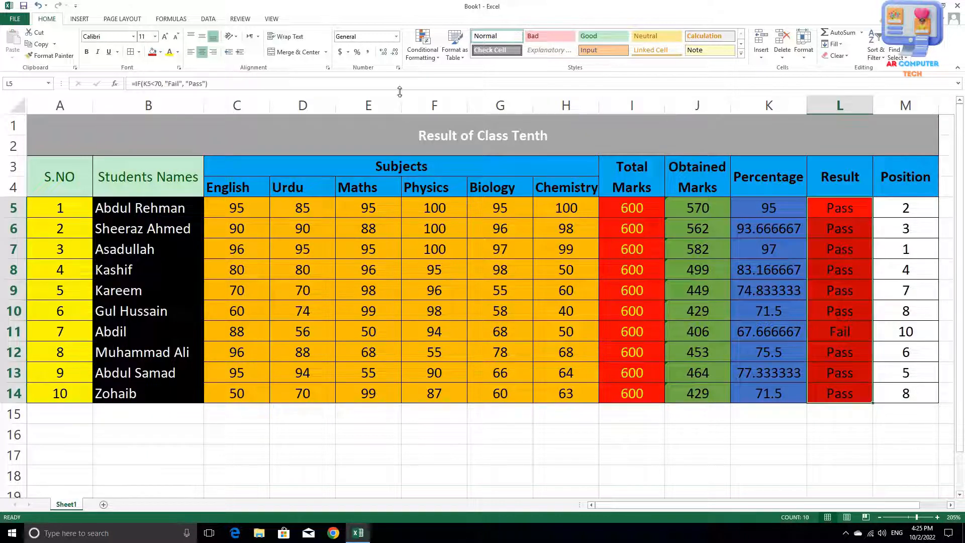
pyautogui.click(161, 53)
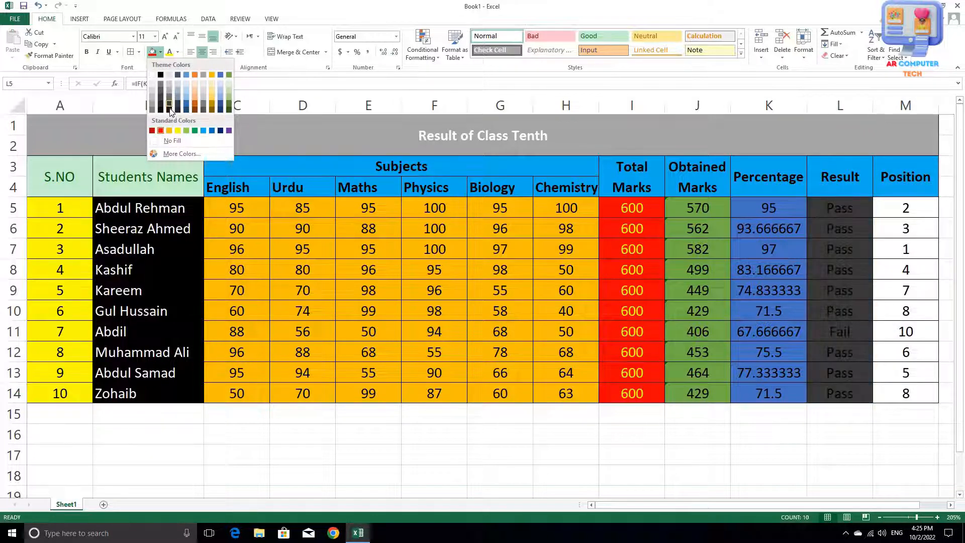
pyautogui.click(172, 86)
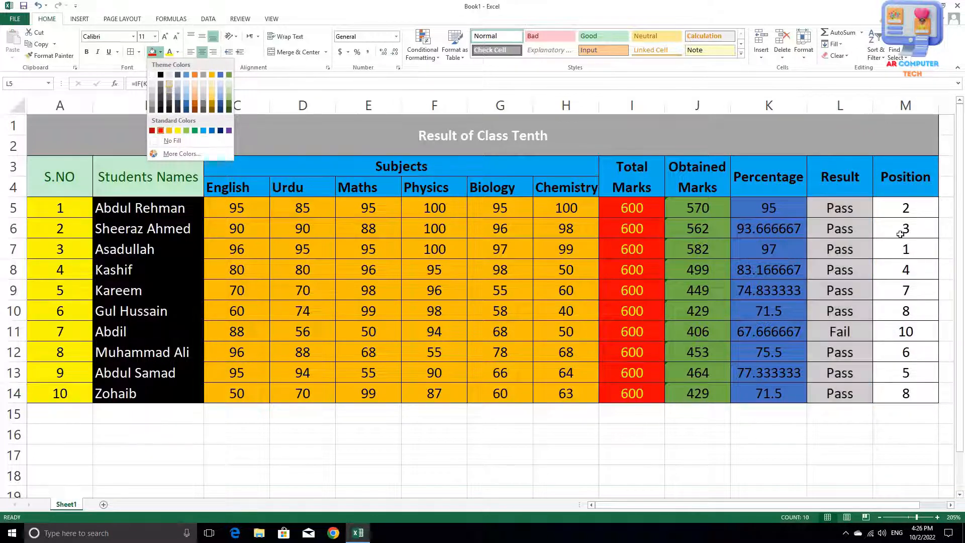
# Step: Apply the Red-Yellow-Green conditional formatting colour scale to the positions in M5:M14
pyautogui.click(900, 204)
pyautogui.moveTo(900, 205); pyautogui.dragTo(905, 393)
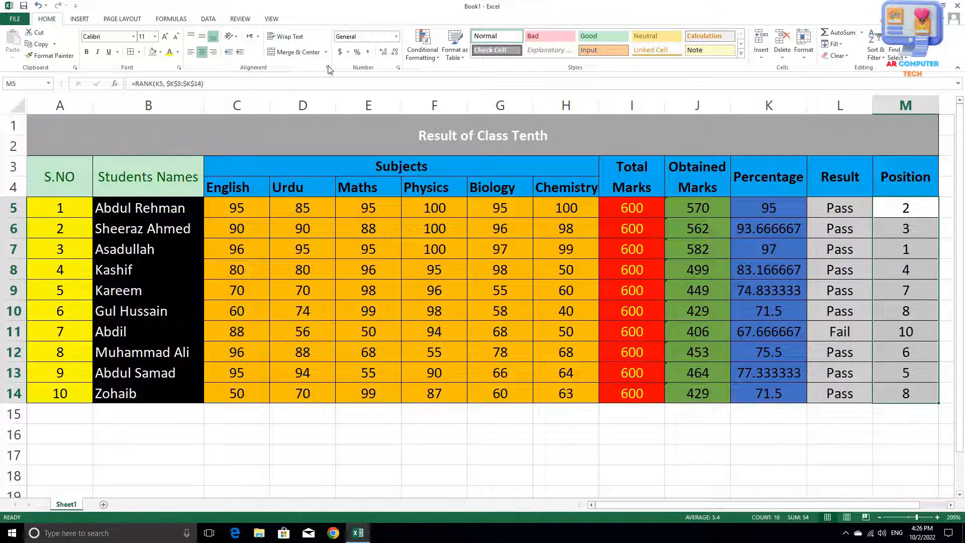
pyautogui.click(422, 51)
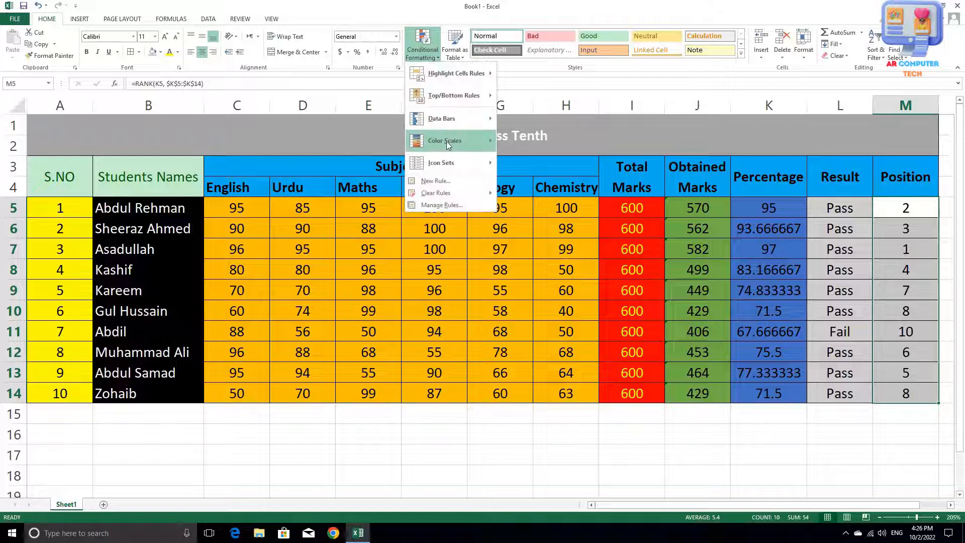
pyautogui.moveTo(447, 141)
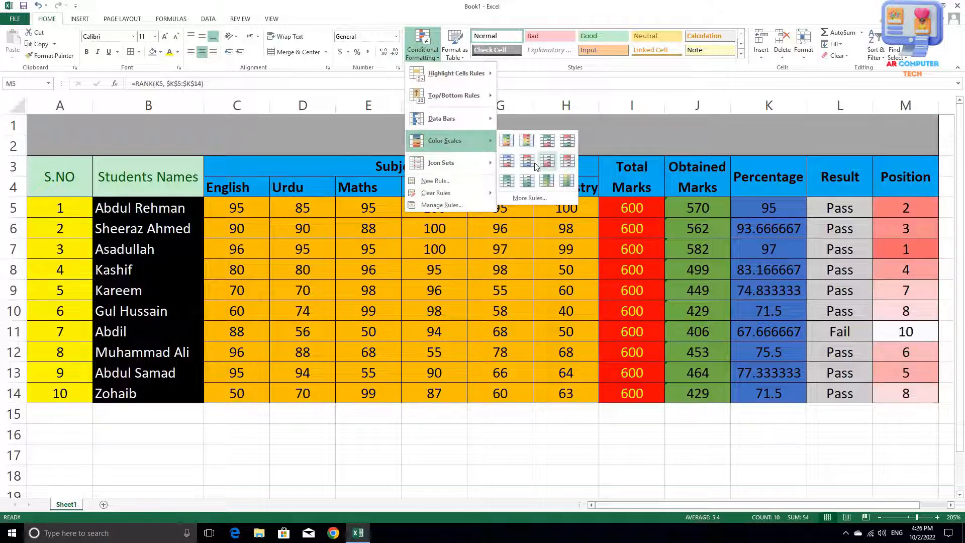
pyautogui.click(518, 140)
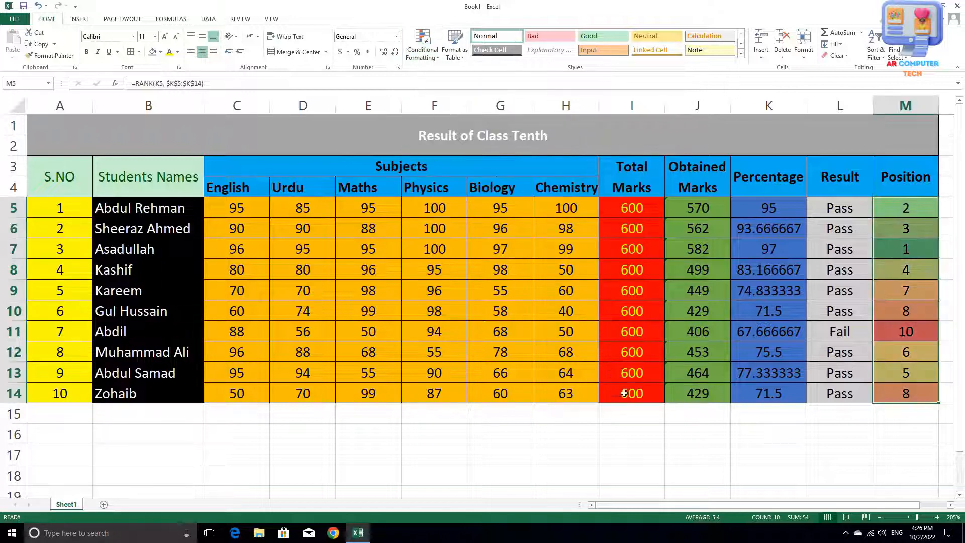
pyautogui.click(637, 438)
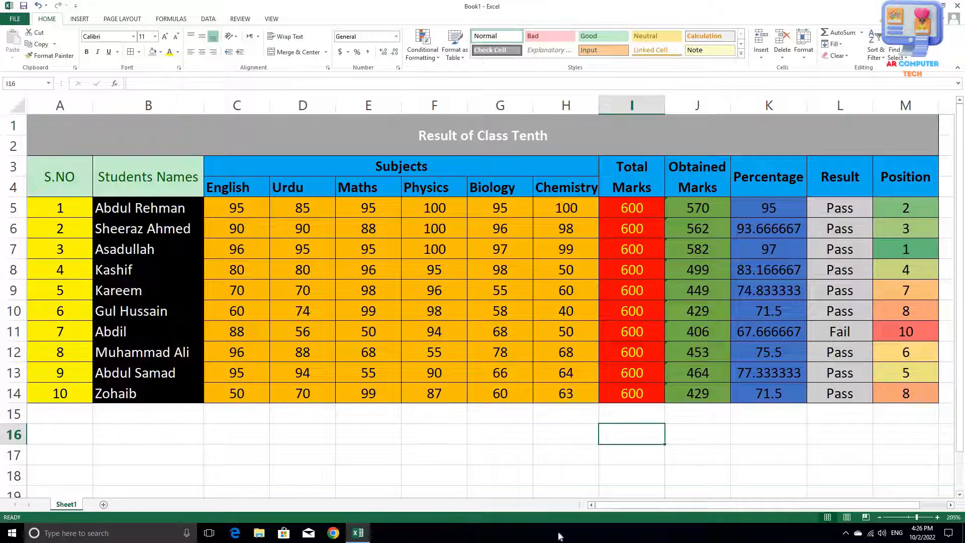
# Step: Hide the worksheet gridlines around the result table
pyautogui.keyDown('ctrl'); pyautogui.scroll(-1, 698, 439); pyautogui.keyUp('ctrl')
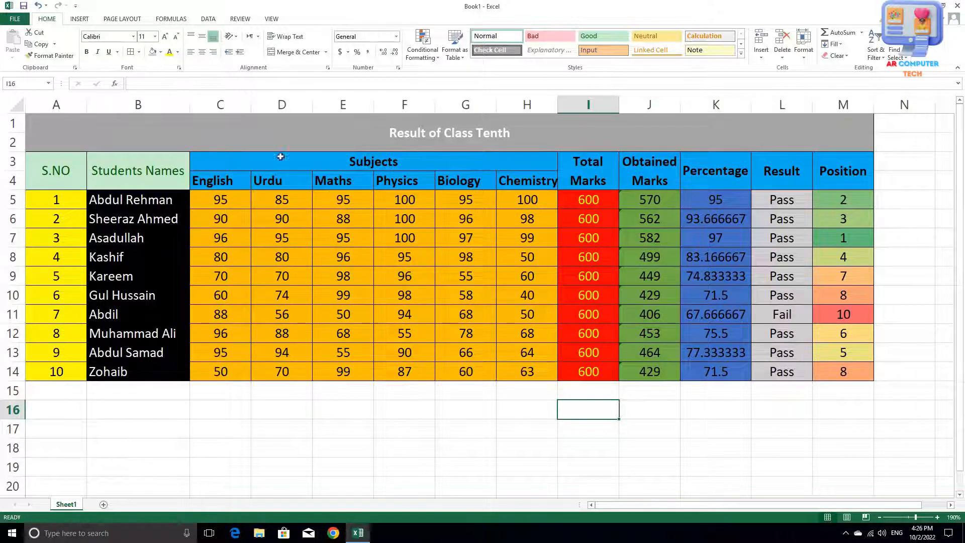
pyautogui.click(270, 20)
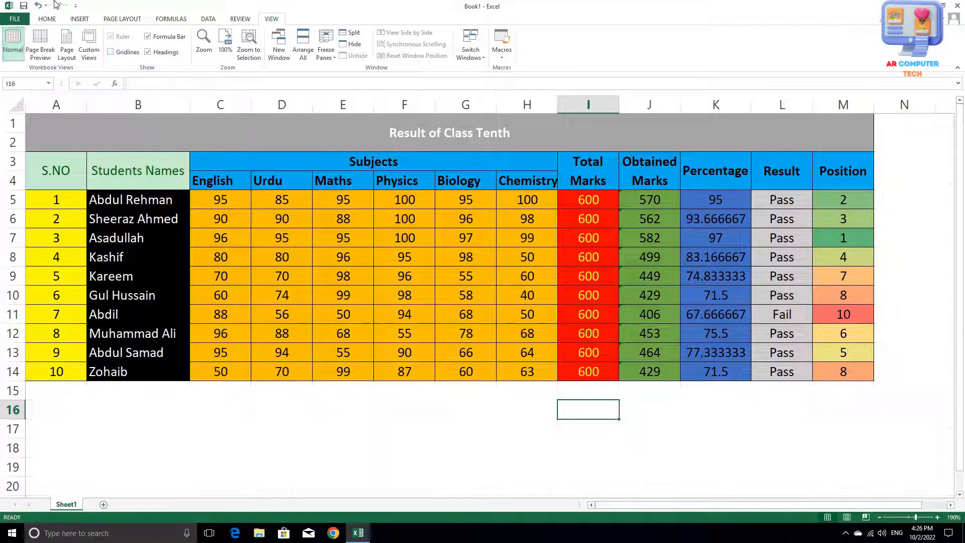
pyautogui.click(382, 479)
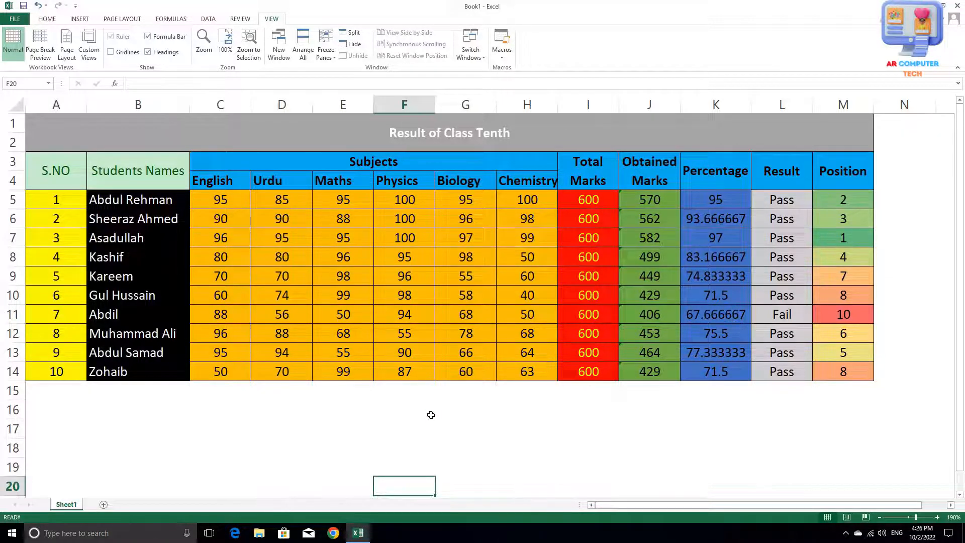
pyautogui.scroll(1, 664, 372)
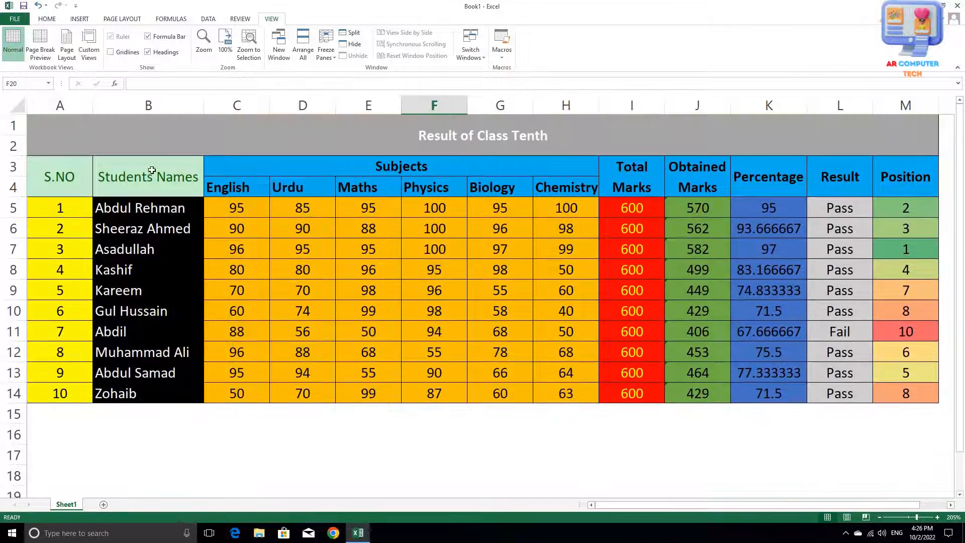